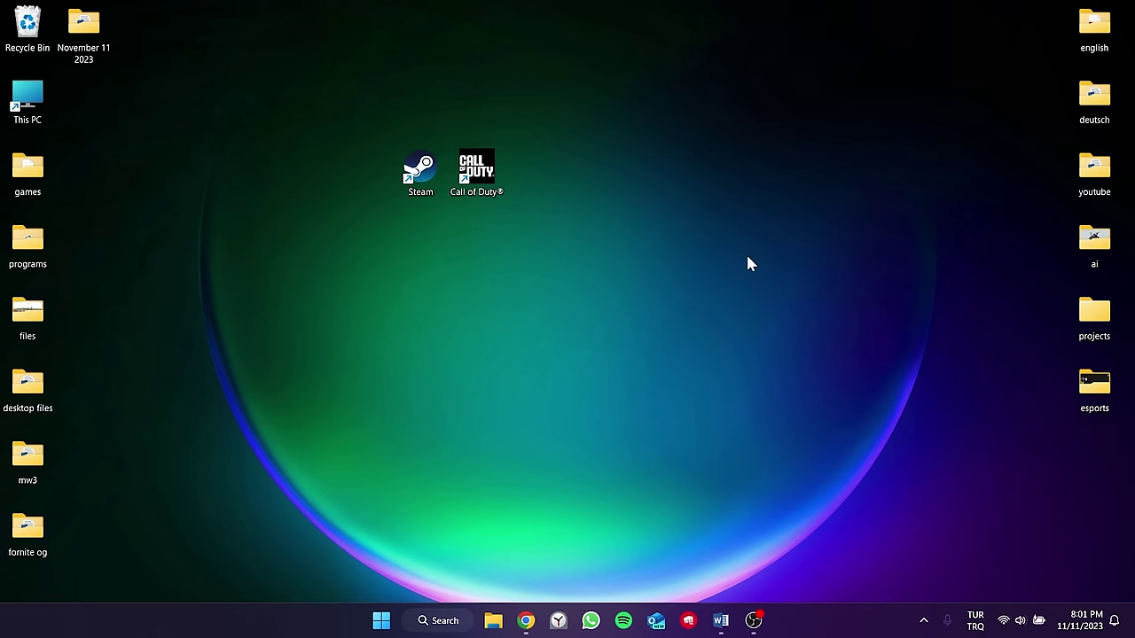
left_click(526, 621)
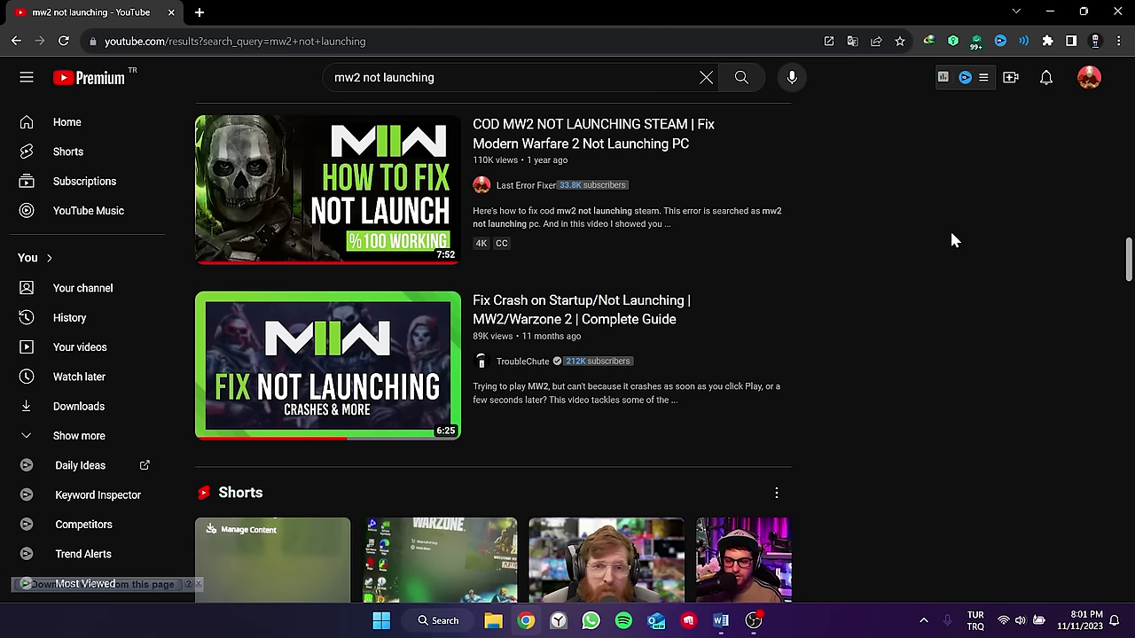
left_click(1050, 12)
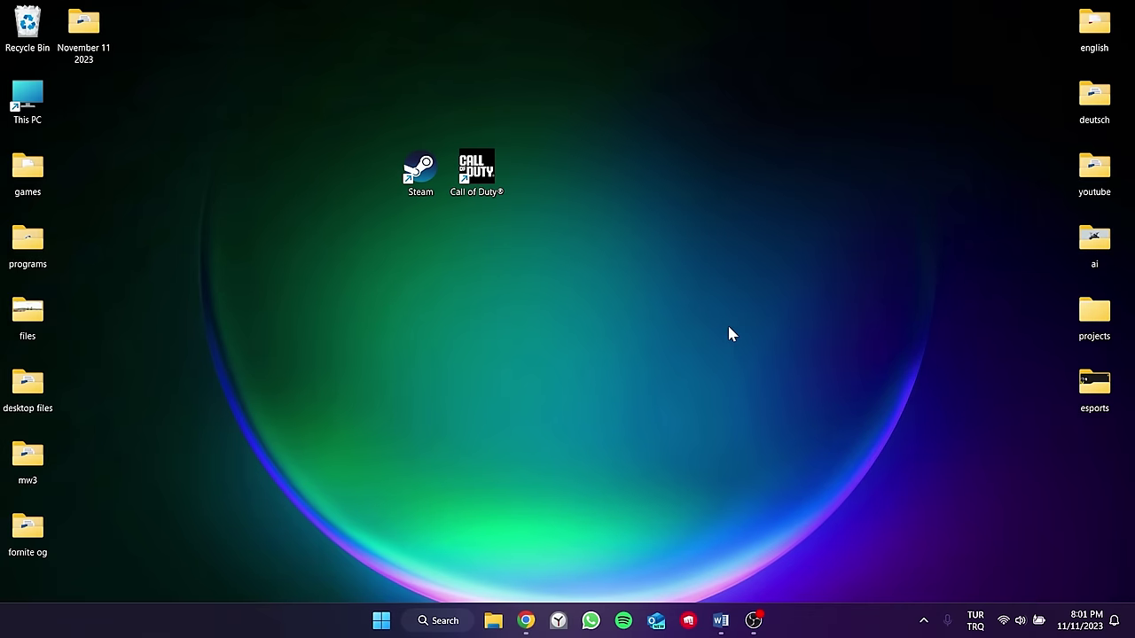
- Launch Steam and browse the local files of Call of Duty in a maximized File Explorer window
double_click(419, 171)
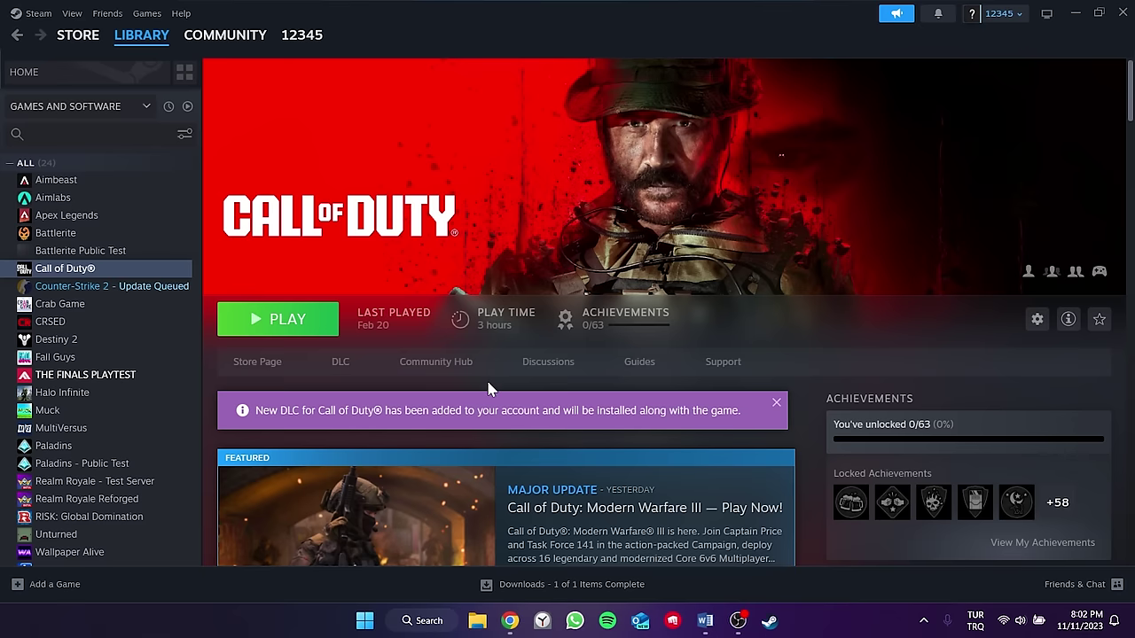
right_click(73, 272)
mouse_move(115, 357)
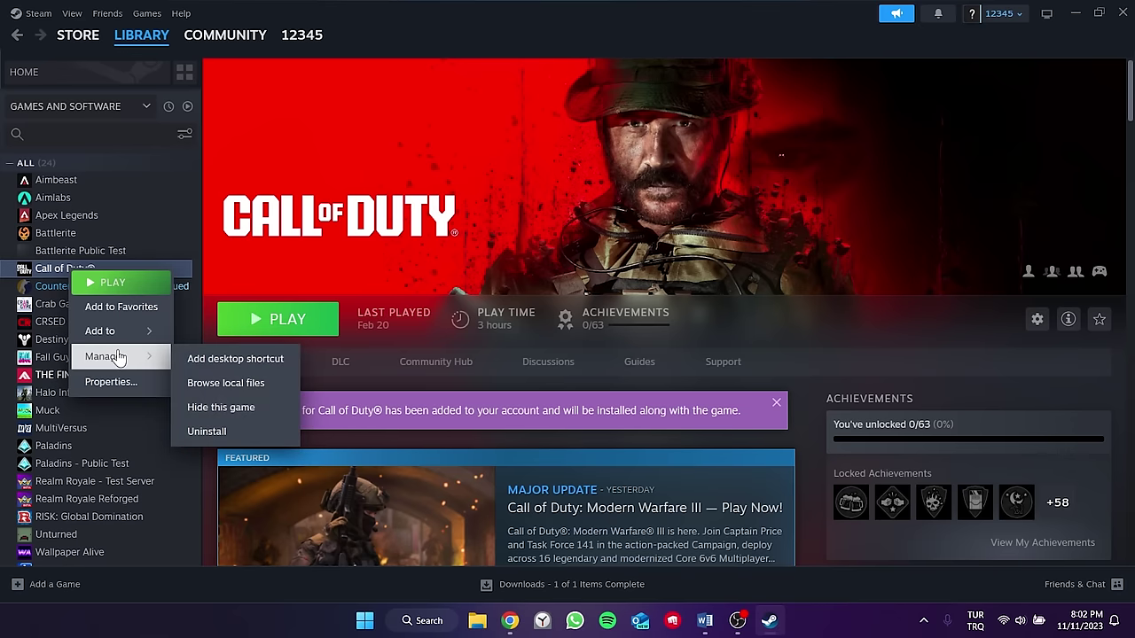
left_click(232, 383)
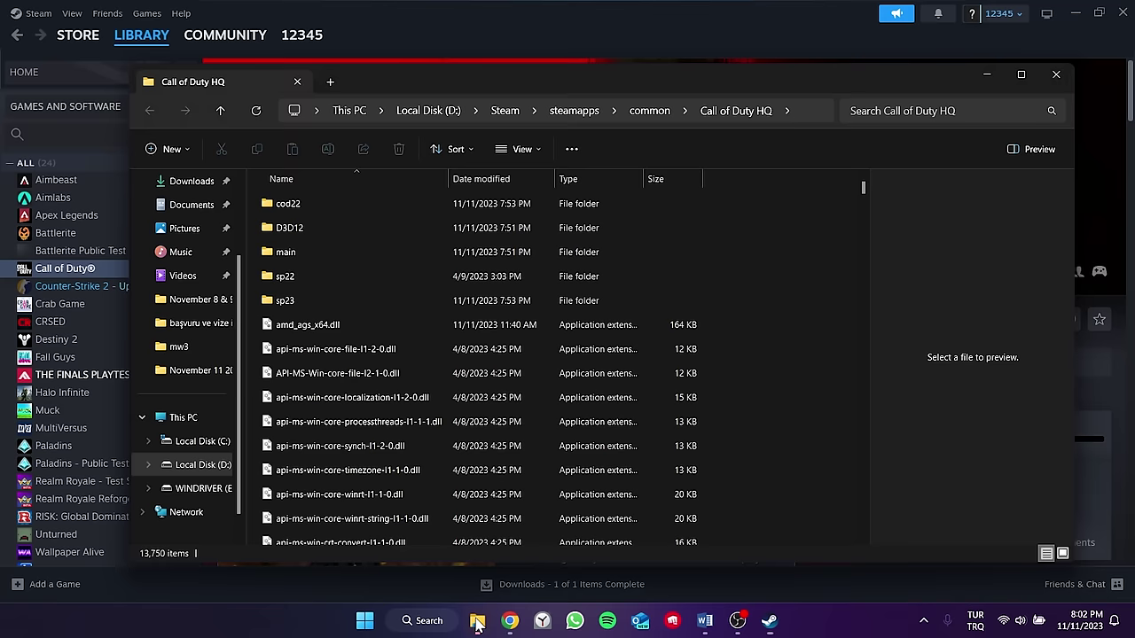
left_click(1021, 75)
- Find cod.exe in the Call of Duty HQ folder and open its properties
scroll(701, 319, "down", 10)
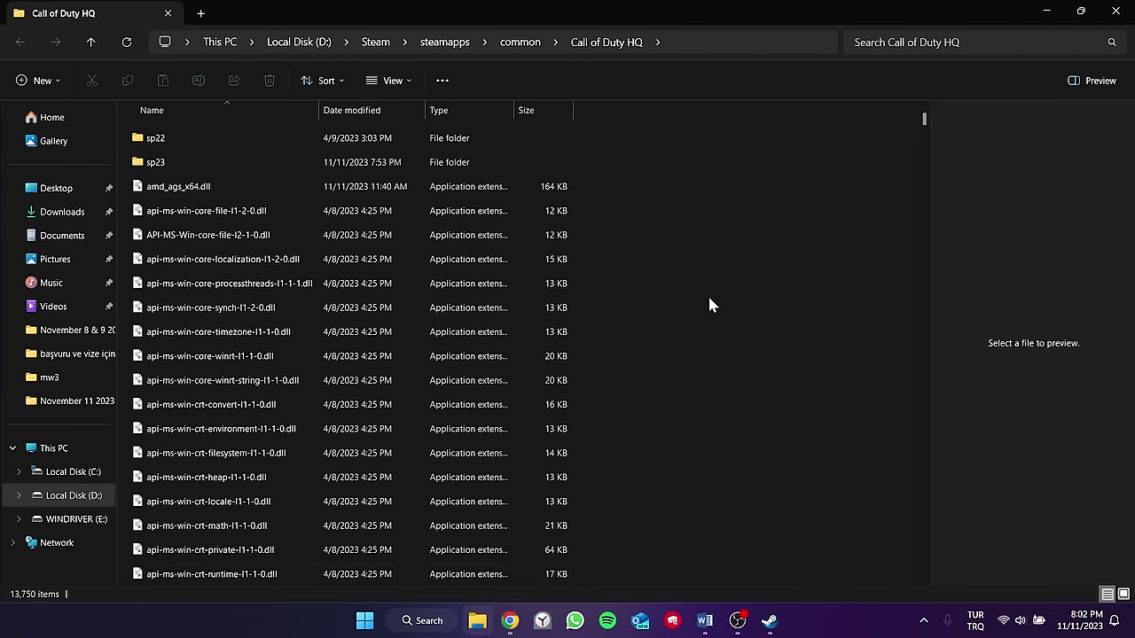
scroll(710, 301, "down", 4)
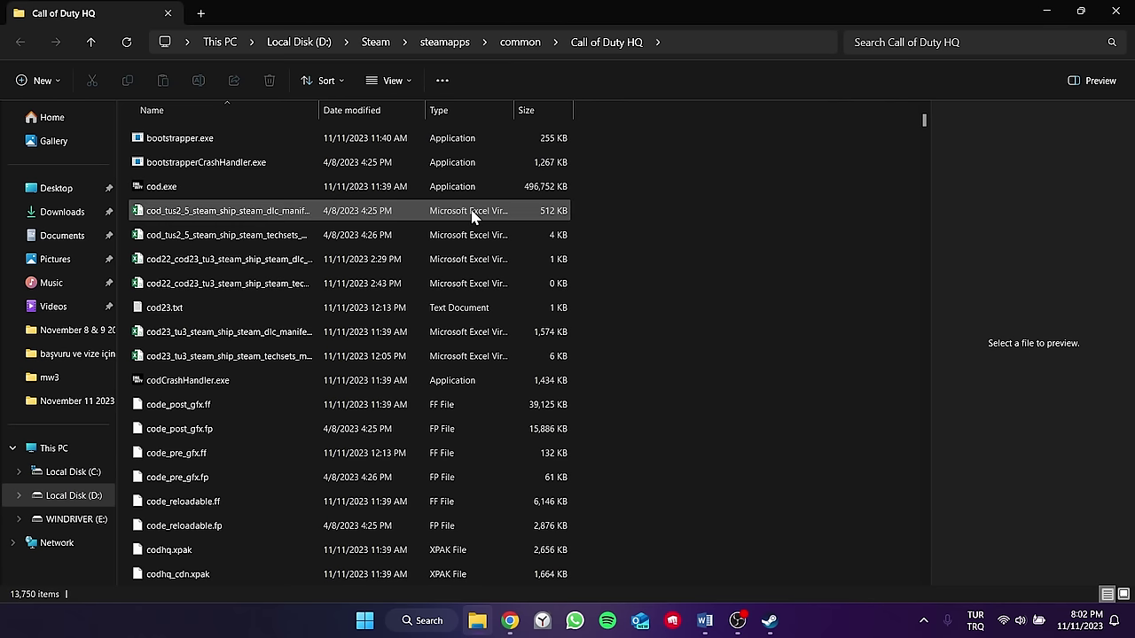
left_click(195, 188)
scroll(177, 230, "up", 1)
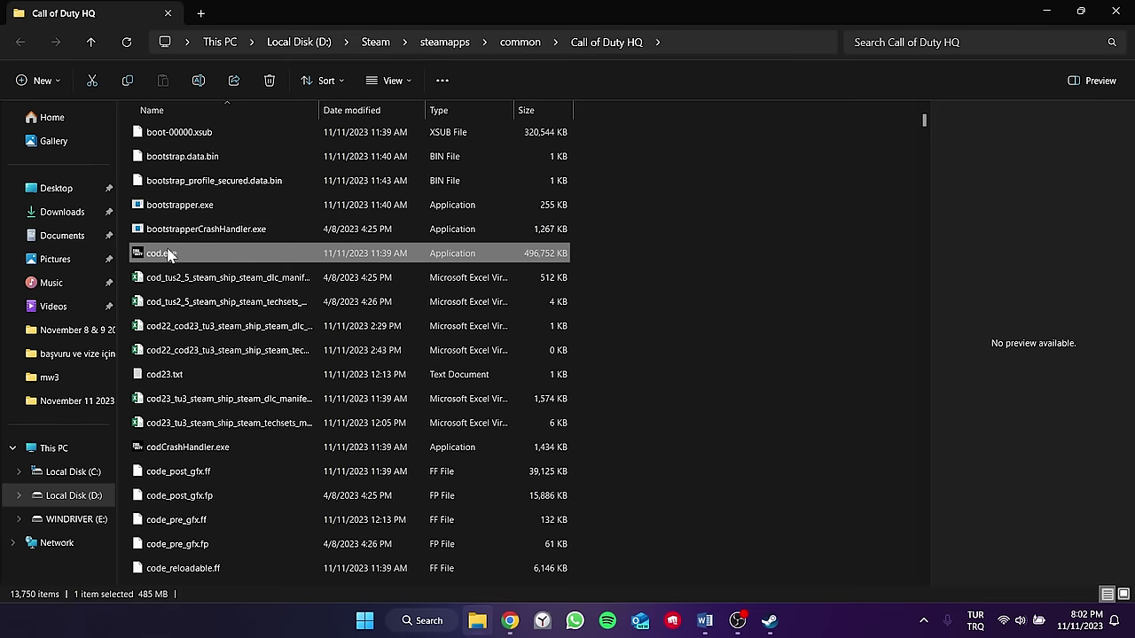
right_click(191, 255)
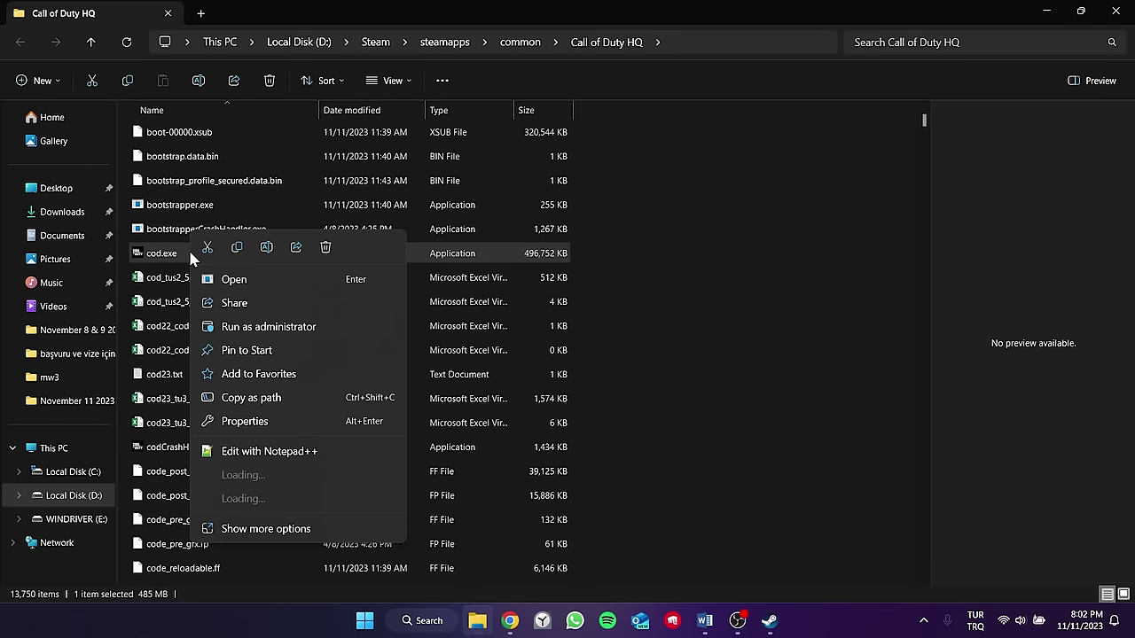
left_click(255, 424)
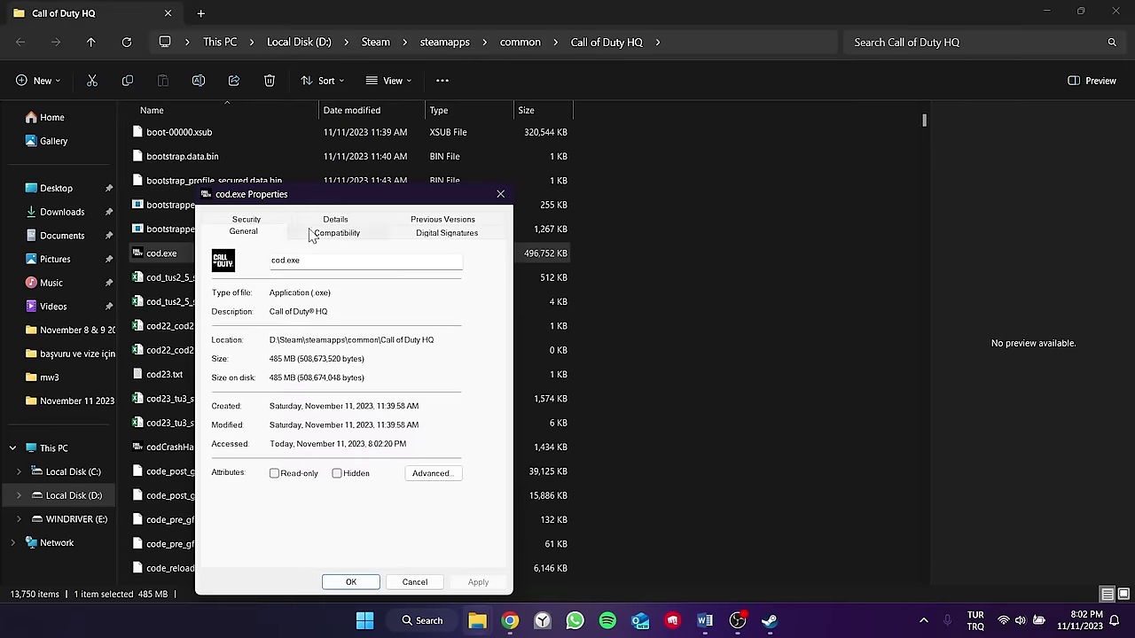
- Disable fullscreen optimizations in the compatibility settings of cod.exe, then apply and close the properties
left_click(315, 234)
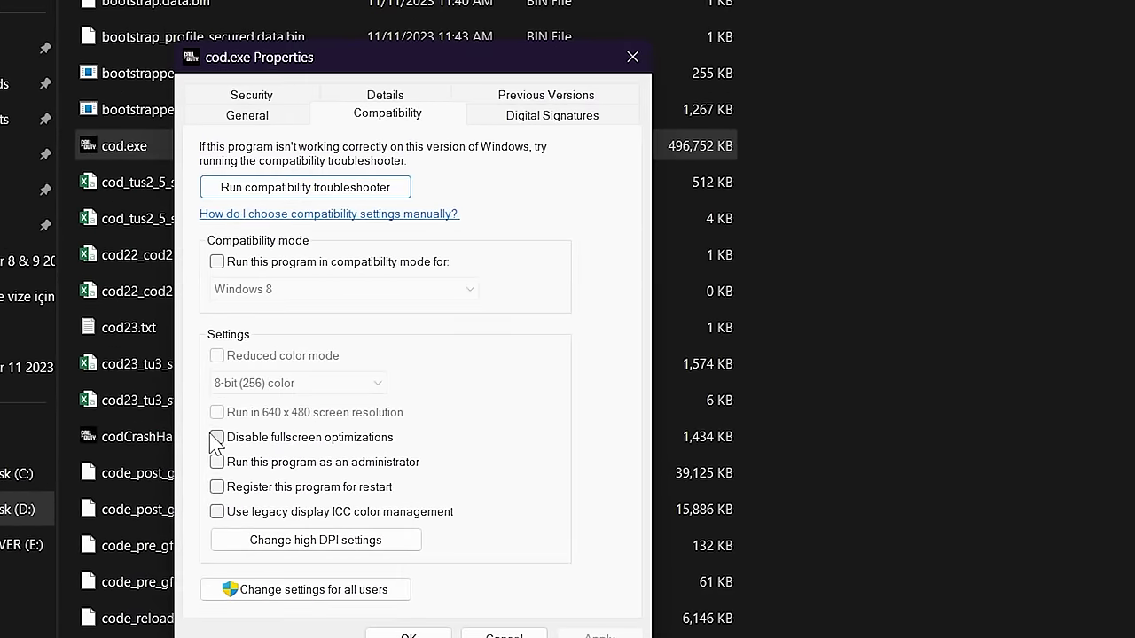
left_click(217, 438)
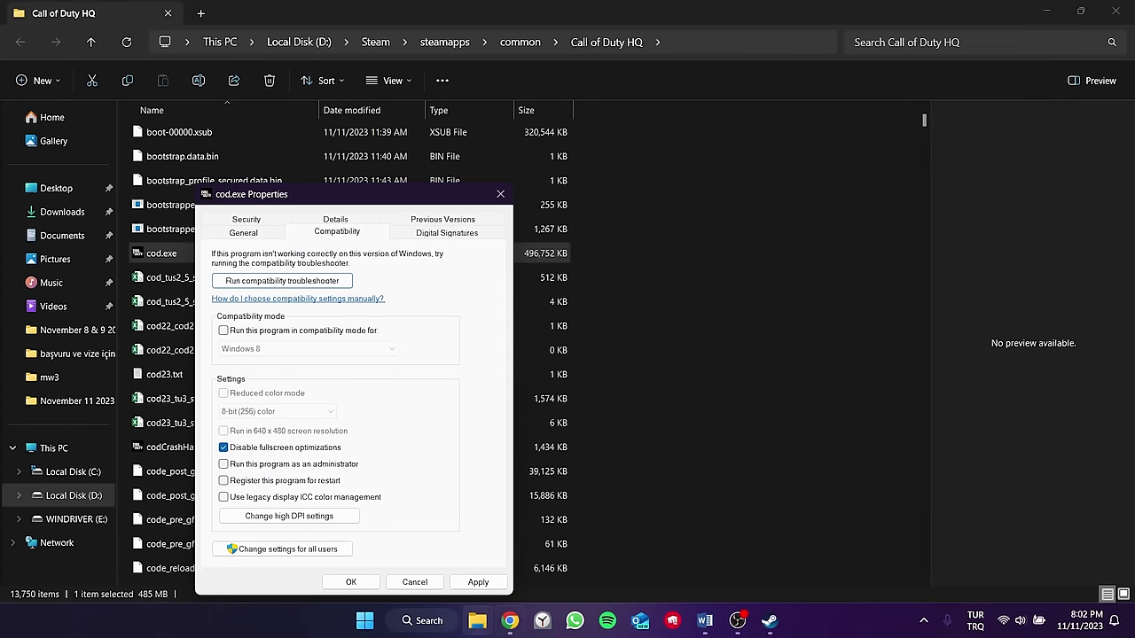
left_click(478, 581)
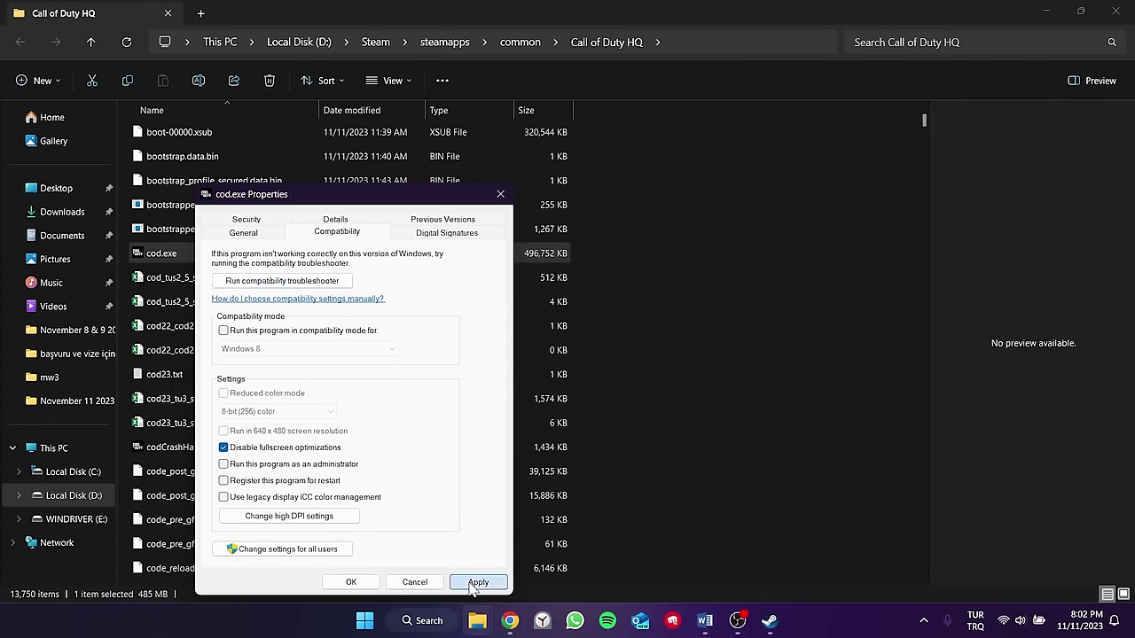
left_click(348, 583)
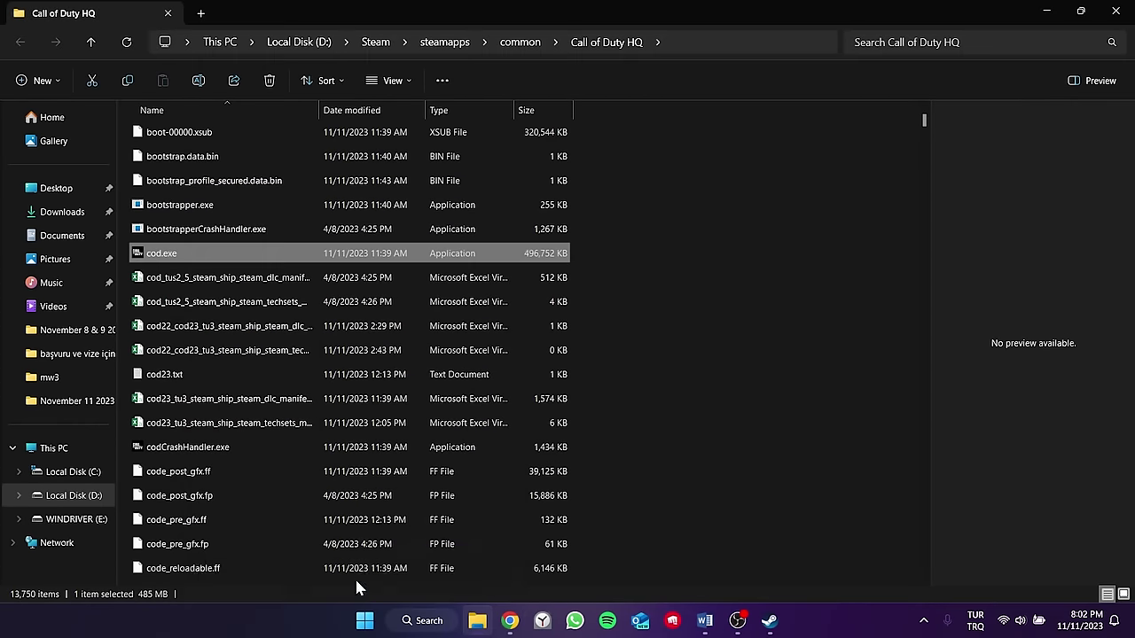
left_click(678, 393)
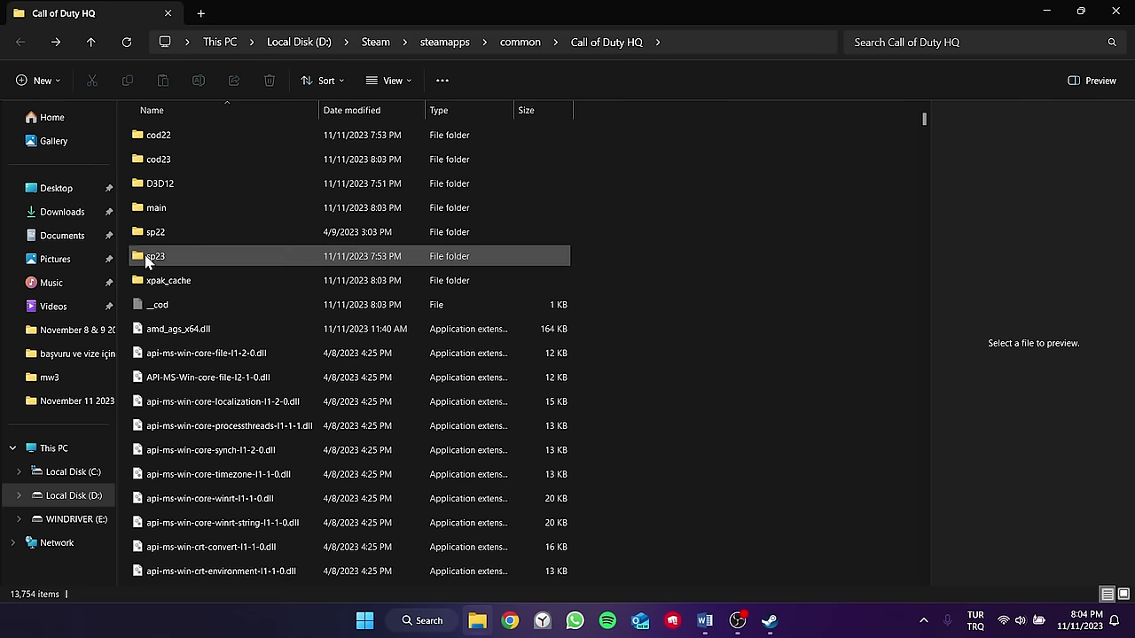
- Delete the Call of Duty folder from Documents
left_click(64, 240)
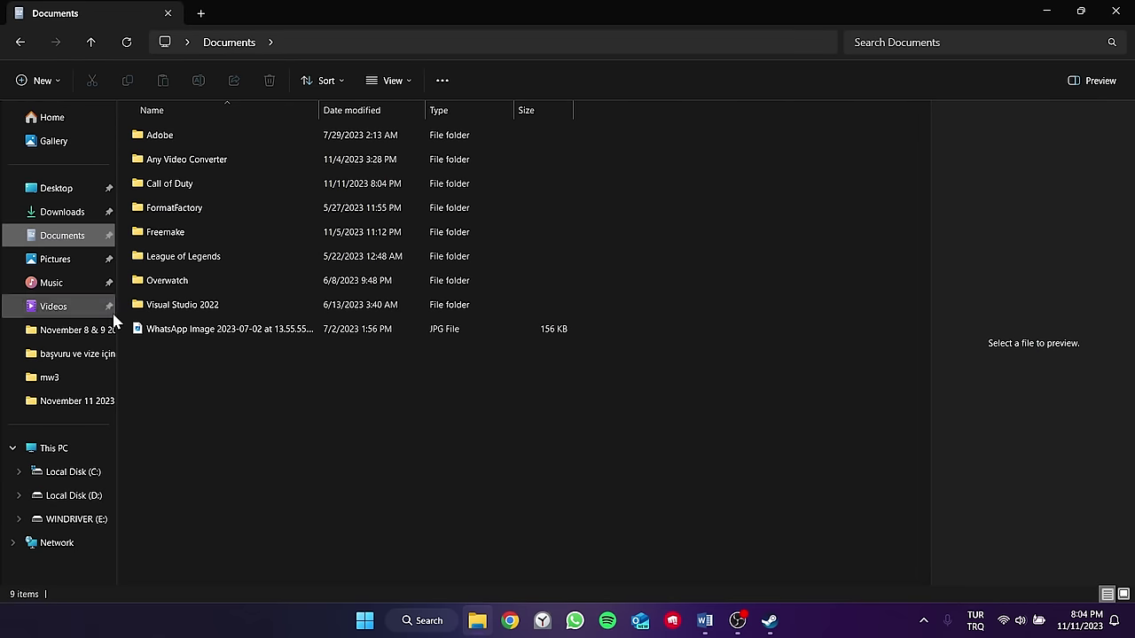
left_click(169, 187)
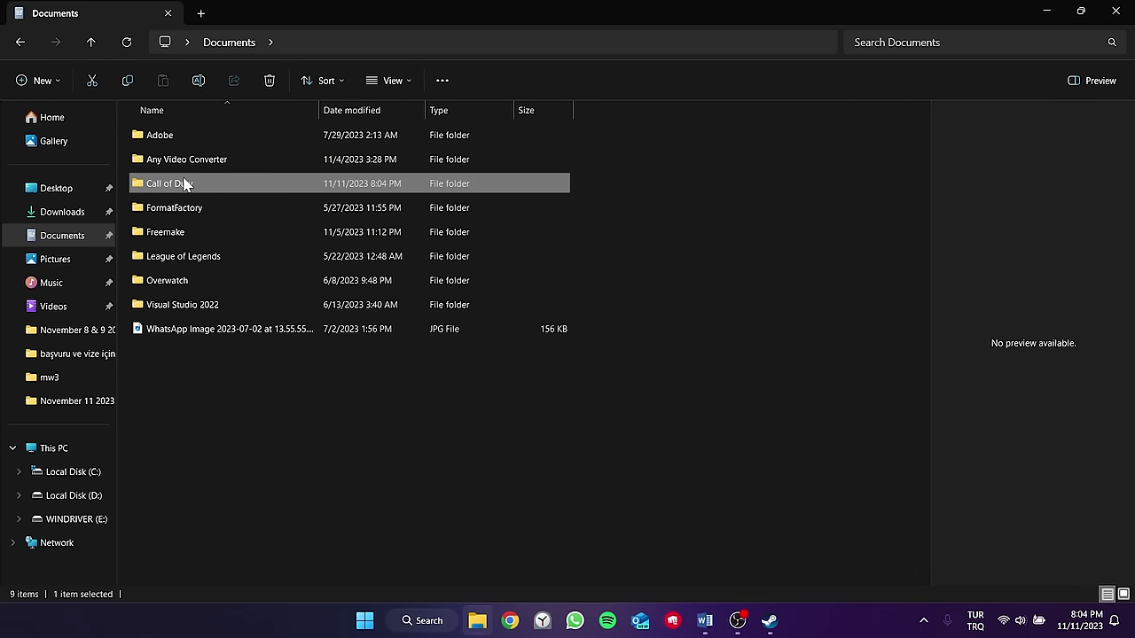
right_click(185, 183)
left_click(297, 193)
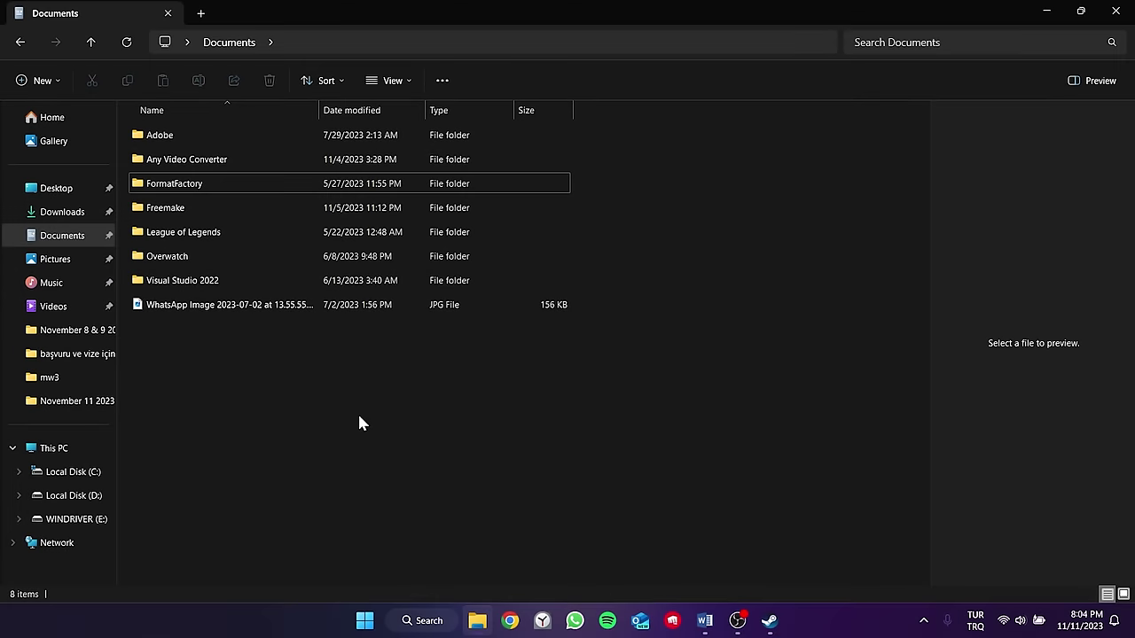
- Search Windows for the Graphics settings, open them and start browsing for a desktop app to add
left_click(430, 624)
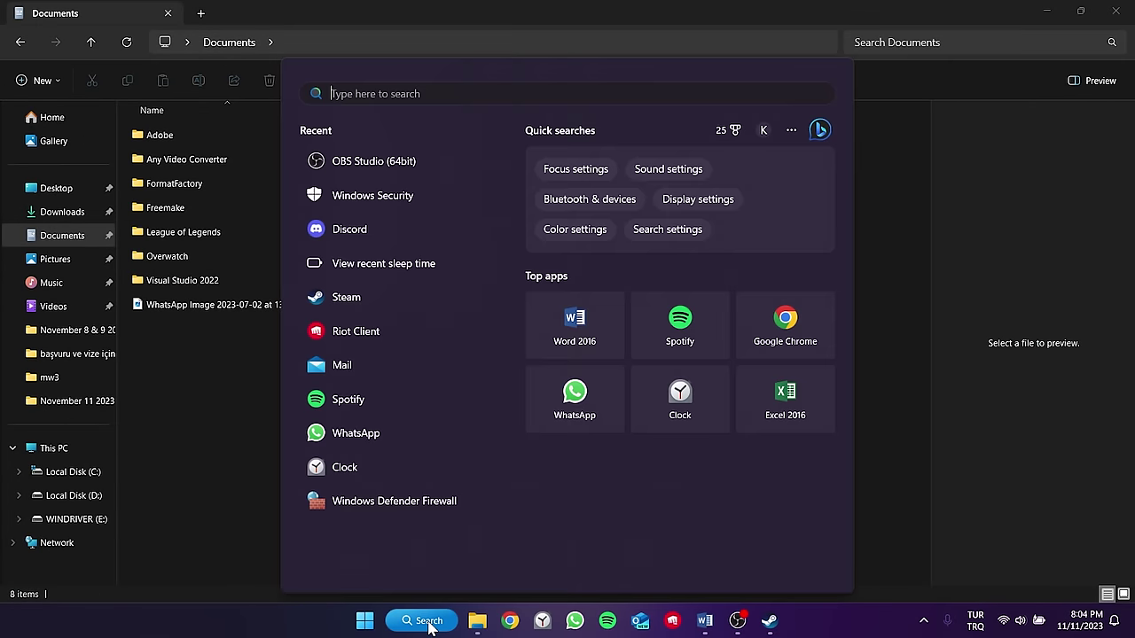
type("grpah")
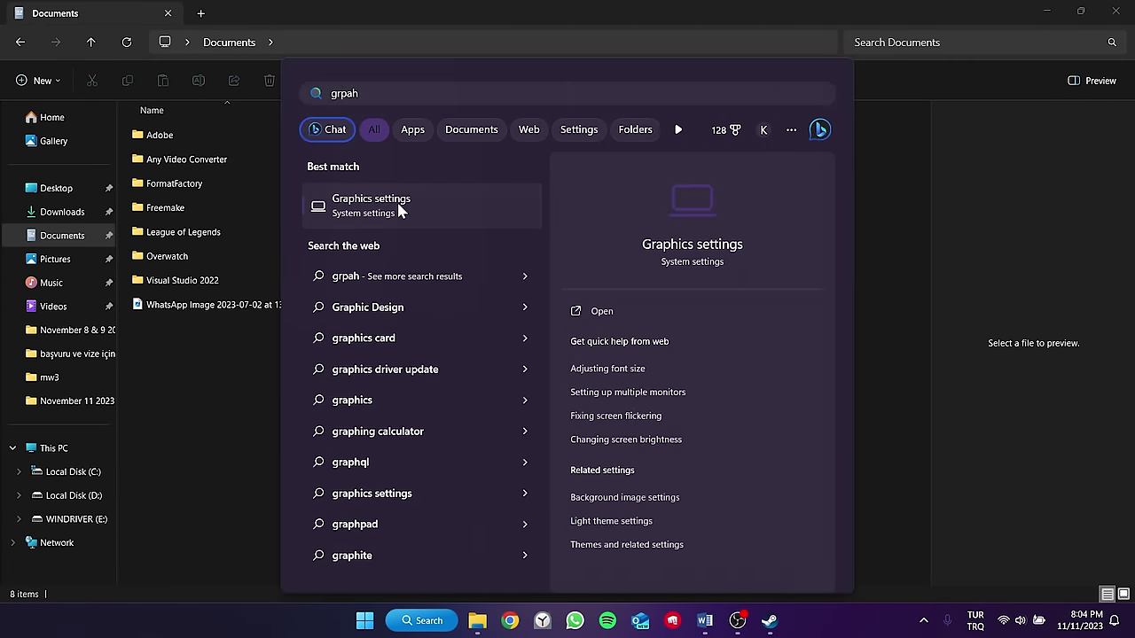
left_click(396, 200)
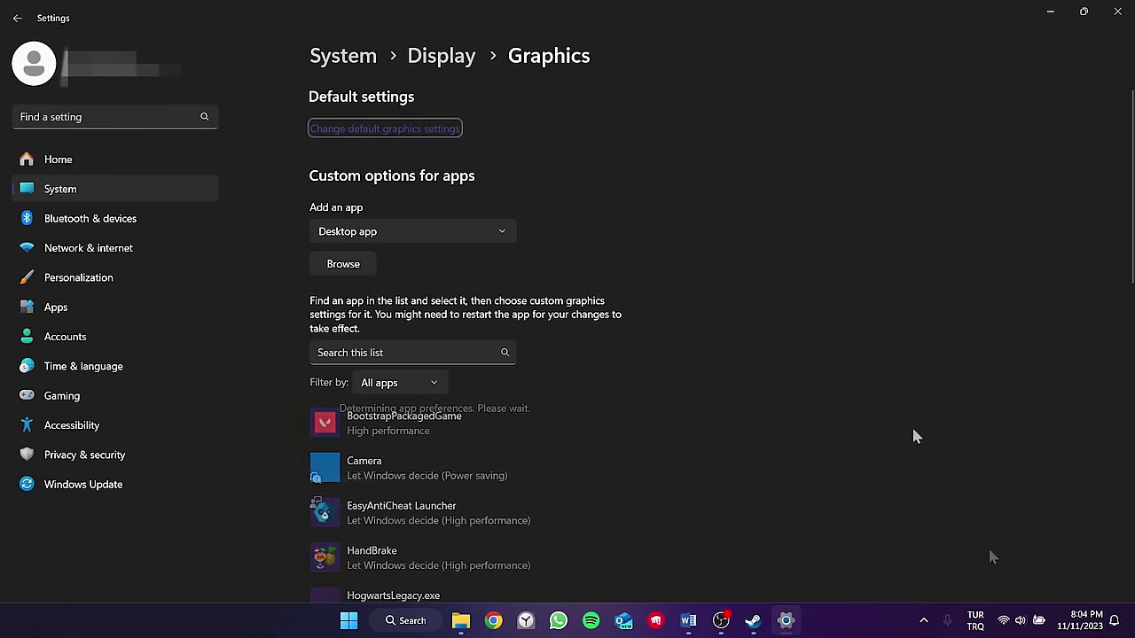
left_click(344, 266)
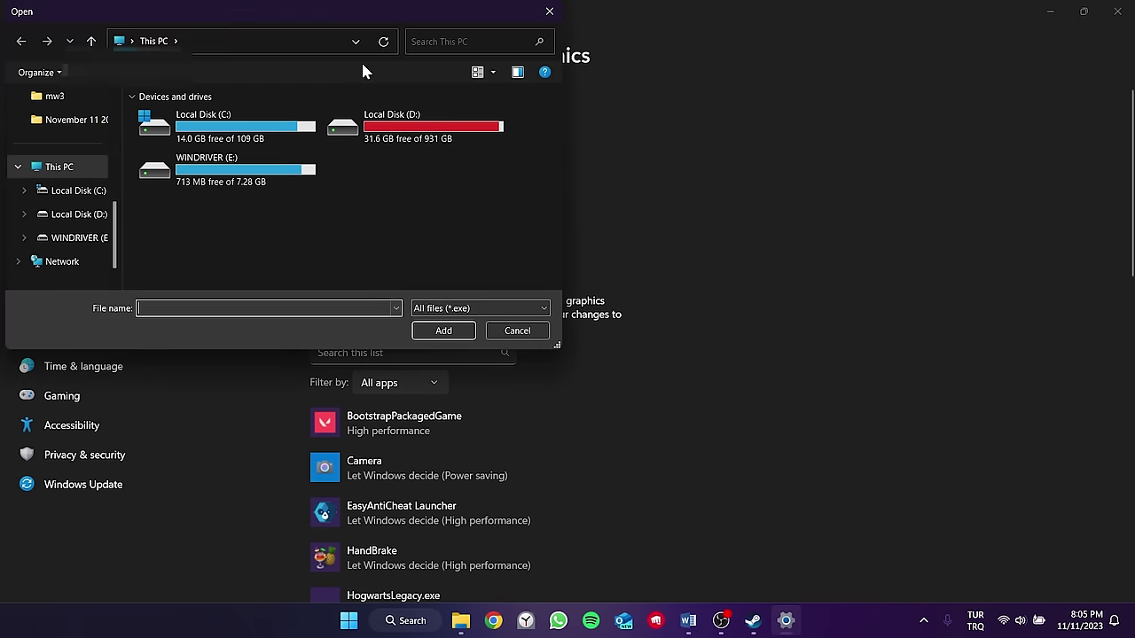
- Navigate the file dialog to D:\Steam\steamapps\common\Call of Duty HQ
left_click_drag(328, 9, 563, 44)
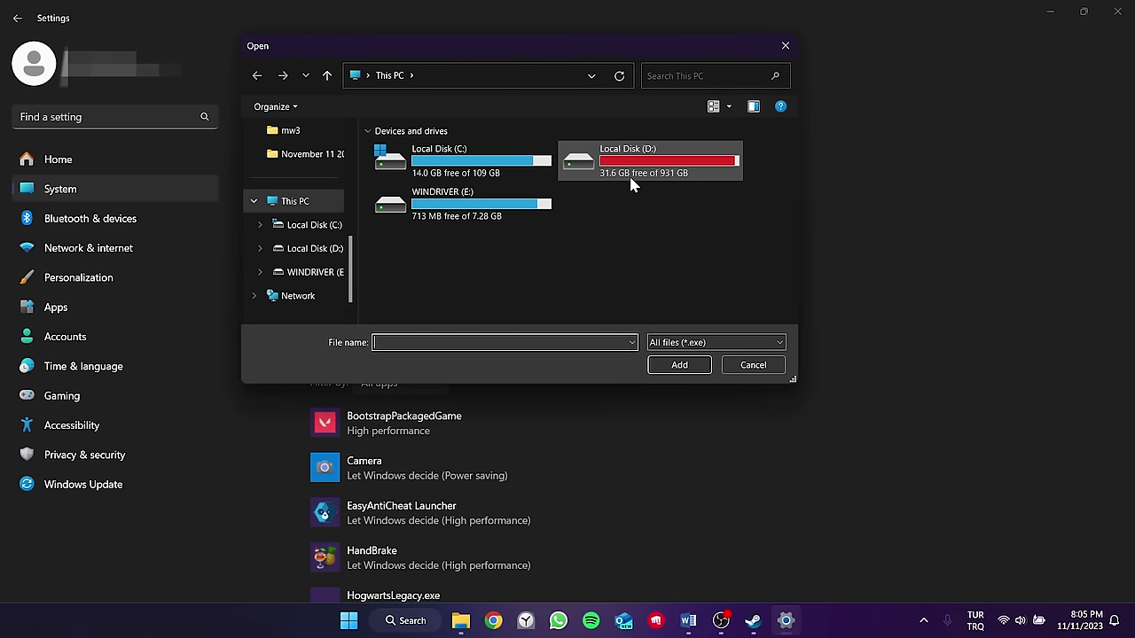
double_click(496, 161)
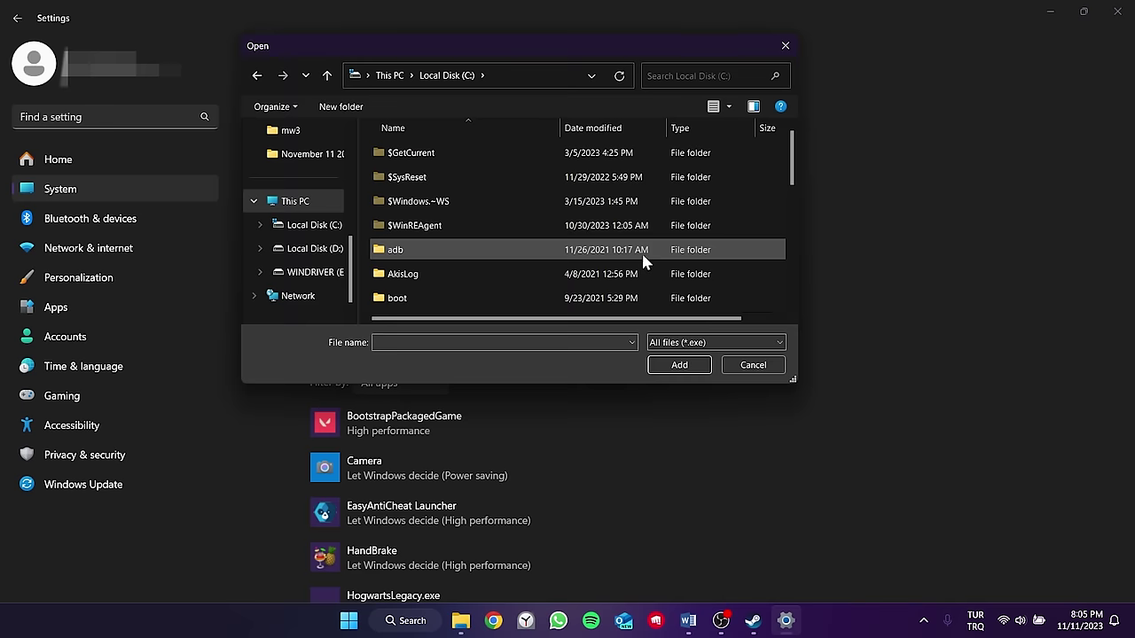
left_click(256, 75)
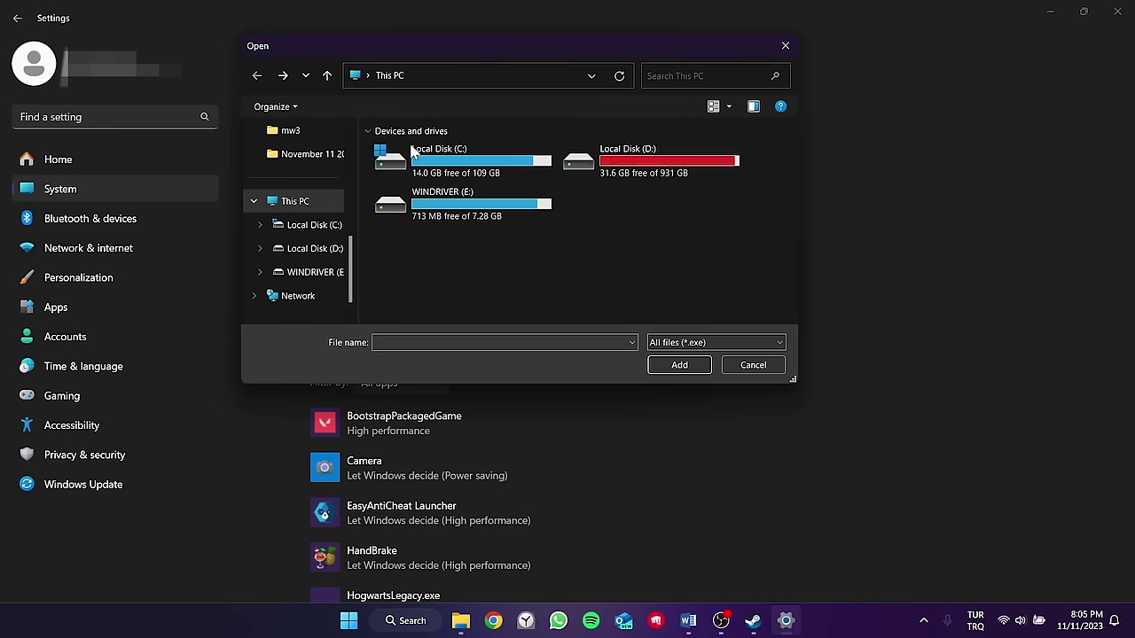
double_click(603, 158)
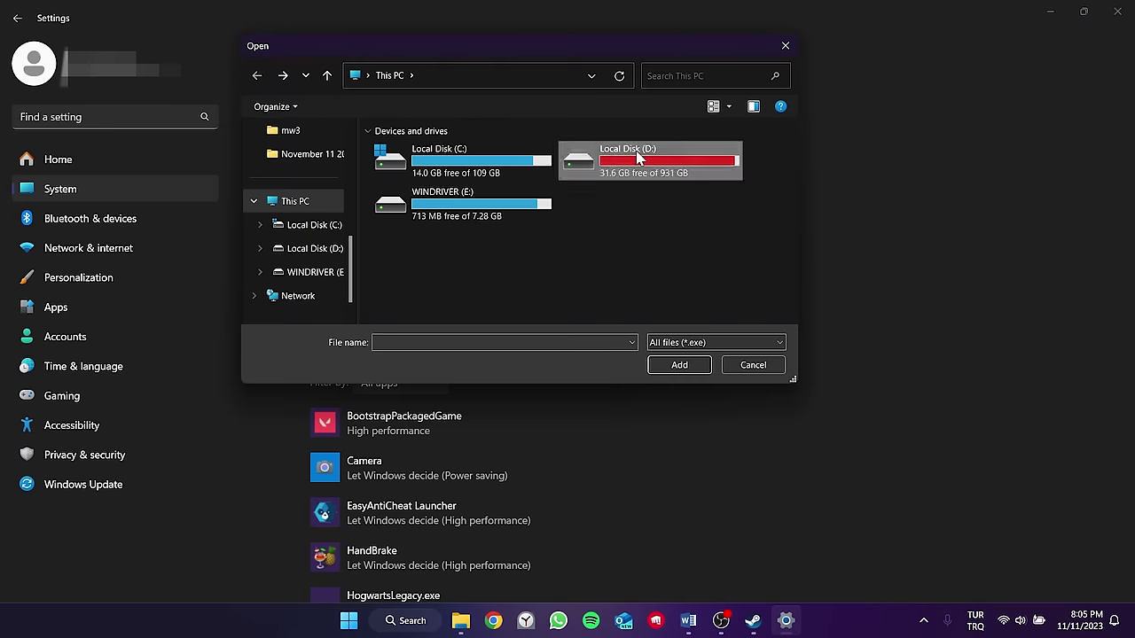
scroll(572, 207, "down", 10)
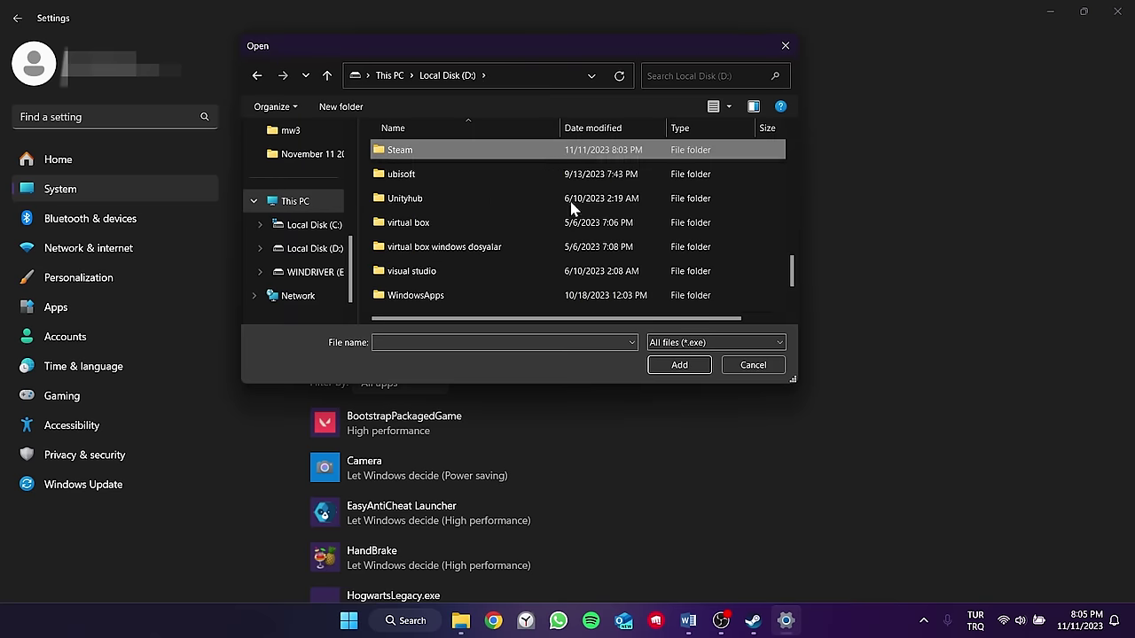
double_click(423, 155)
scroll(497, 219, "down", 10)
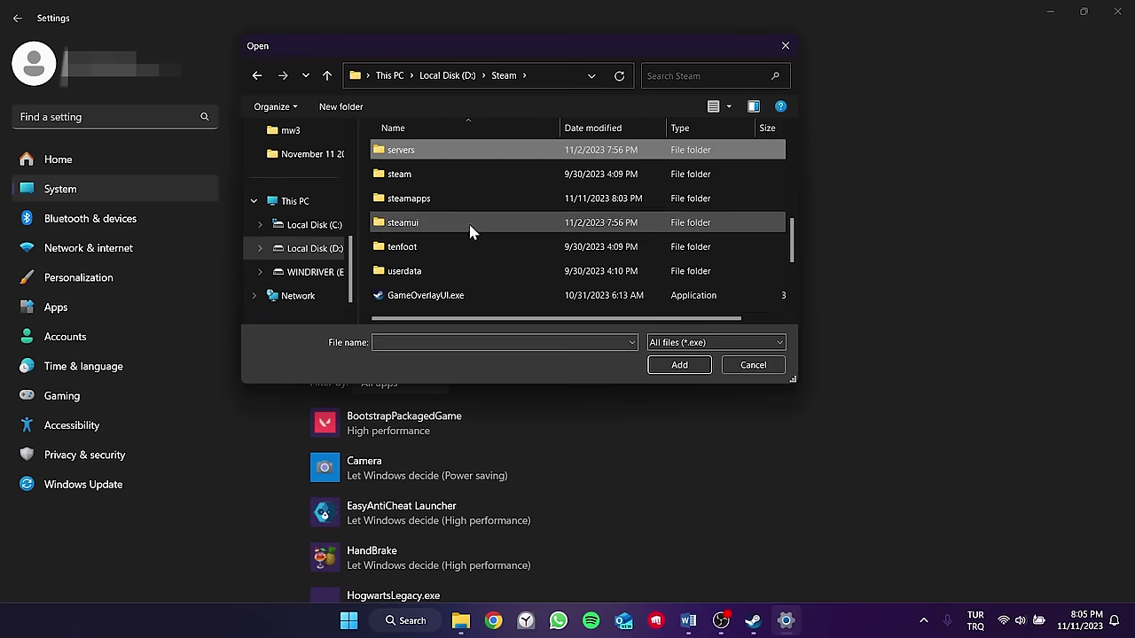
double_click(424, 205)
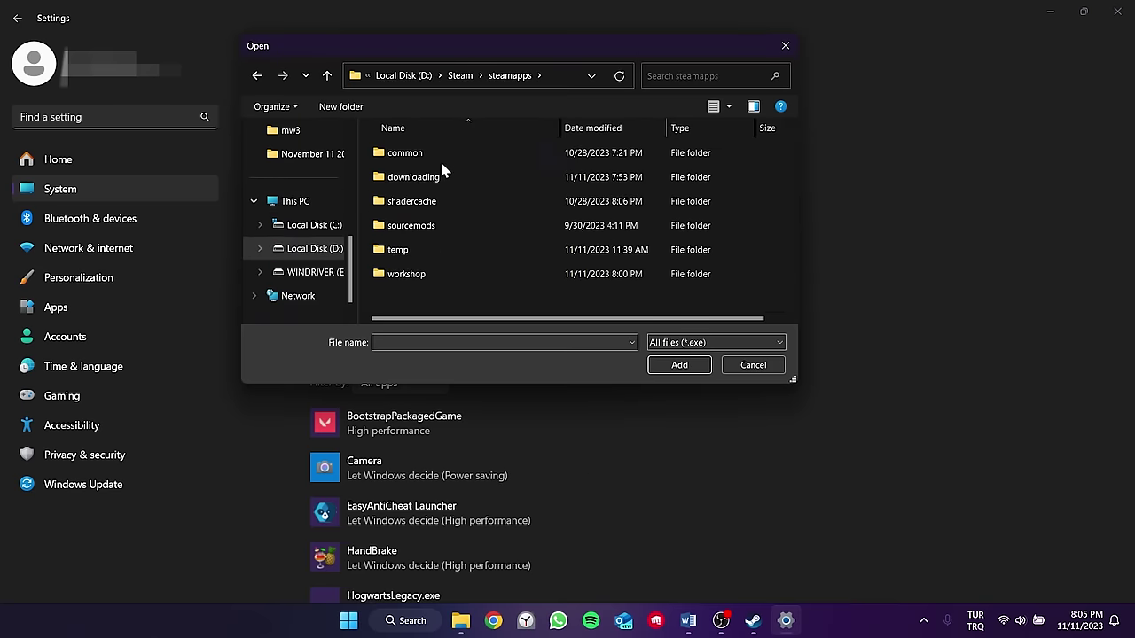
double_click(410, 155)
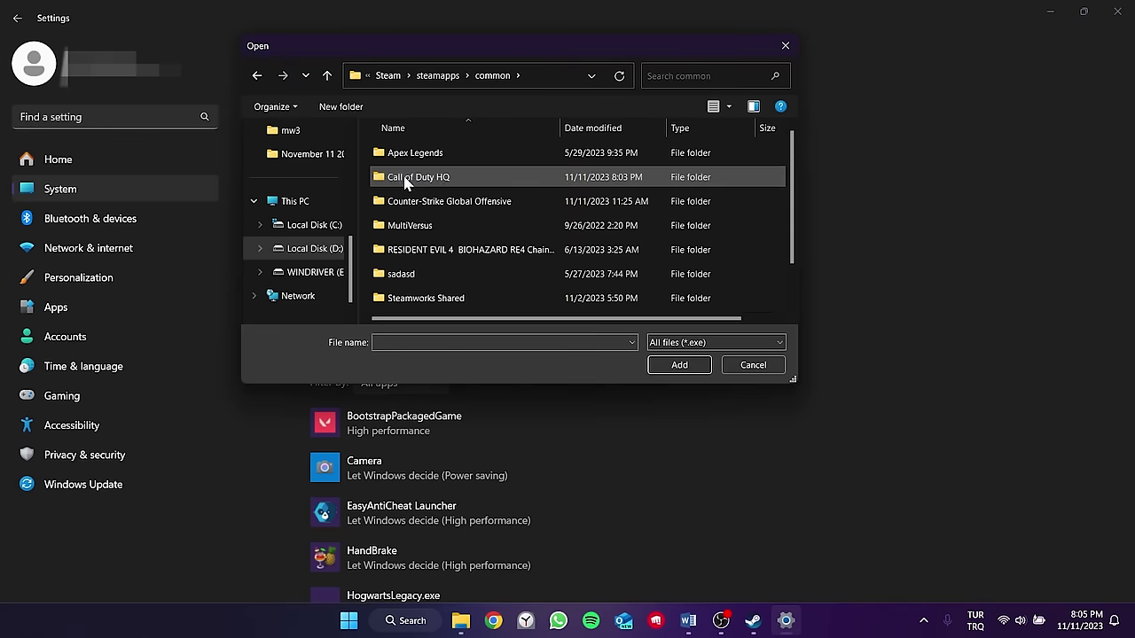
left_click(443, 180)
double_click(444, 180)
- Add cod.exe to the apps with custom graphics options
scroll(443, 195, "down", 3)
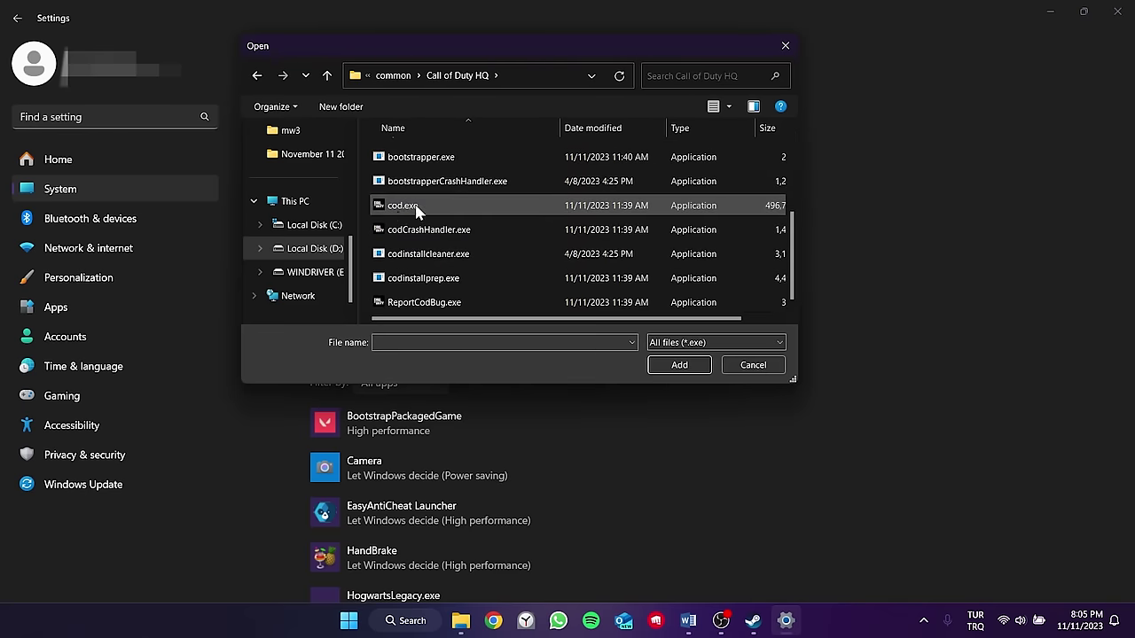
left_click(417, 207)
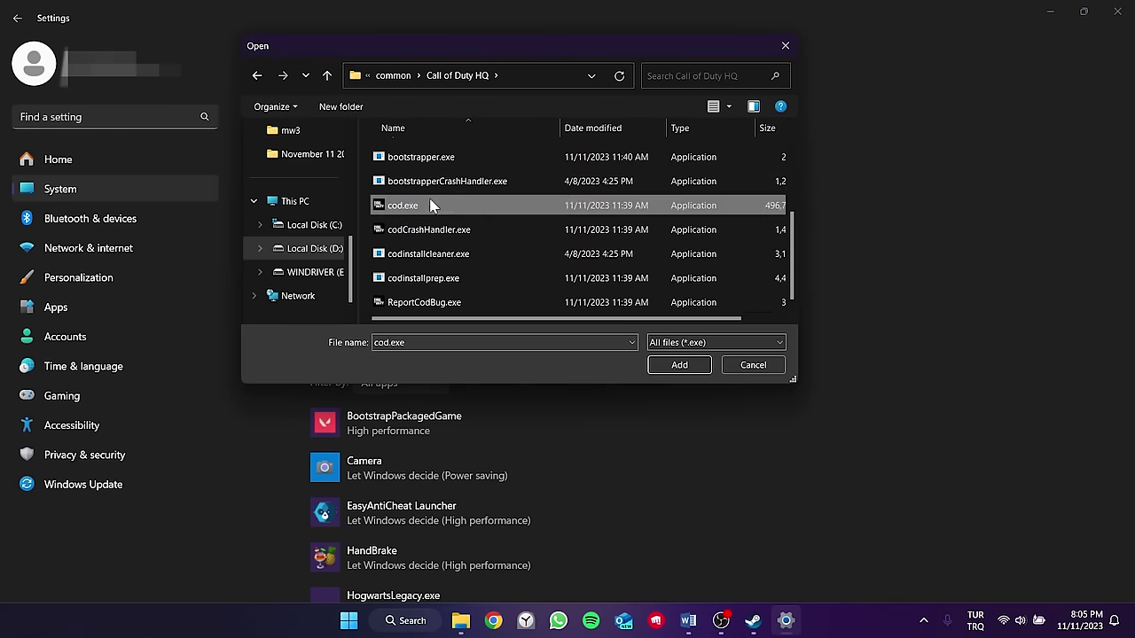
left_click(679, 364)
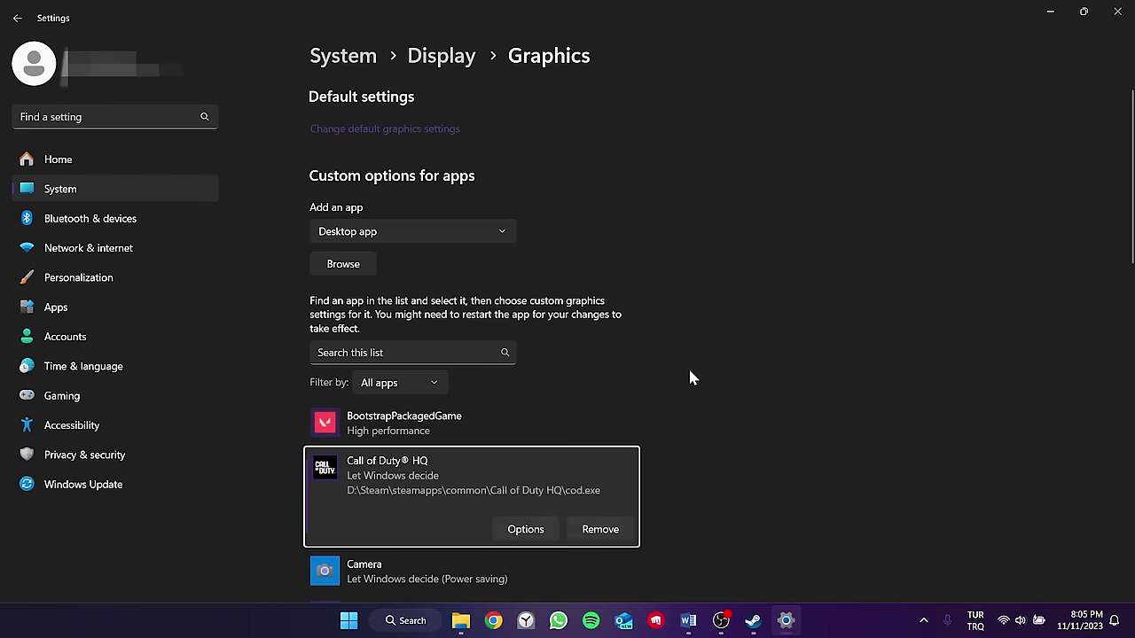
- Set Call of Duty HQ's graphics preference to High performance, enable "Don't use optimizations for windowed games" and save
scroll(690, 377, "down", 3)
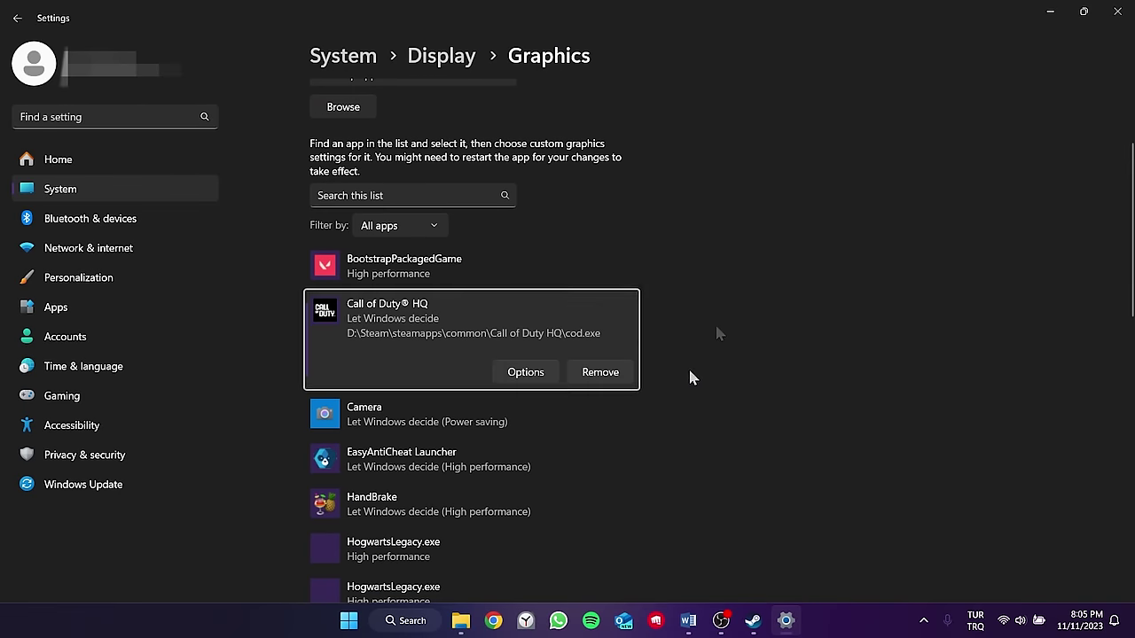
left_click(533, 373)
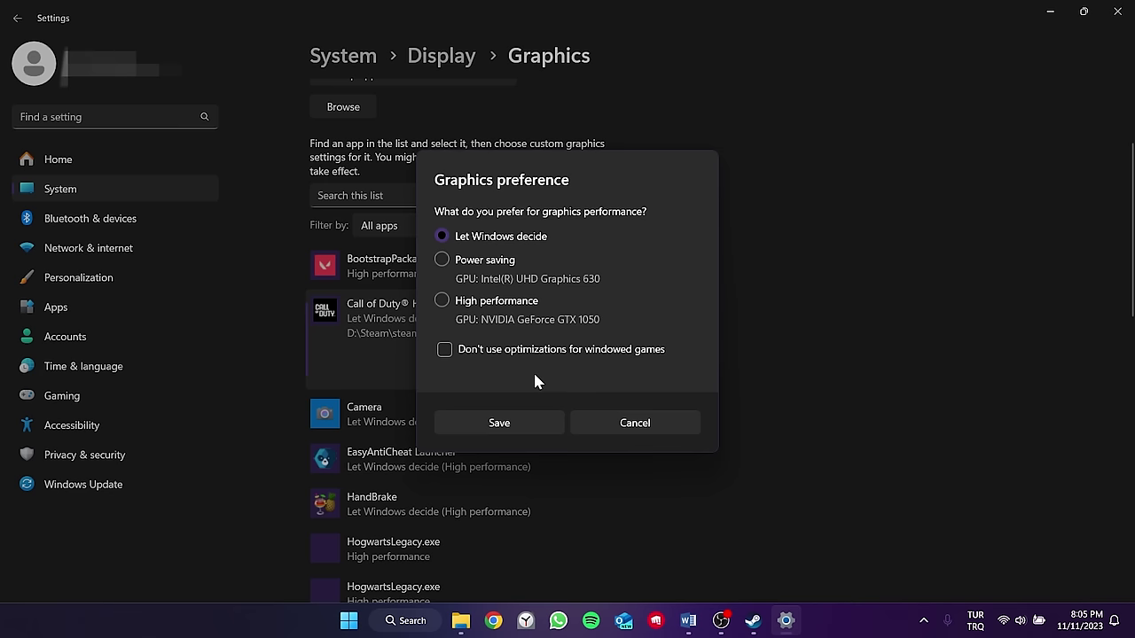
left_click(470, 305)
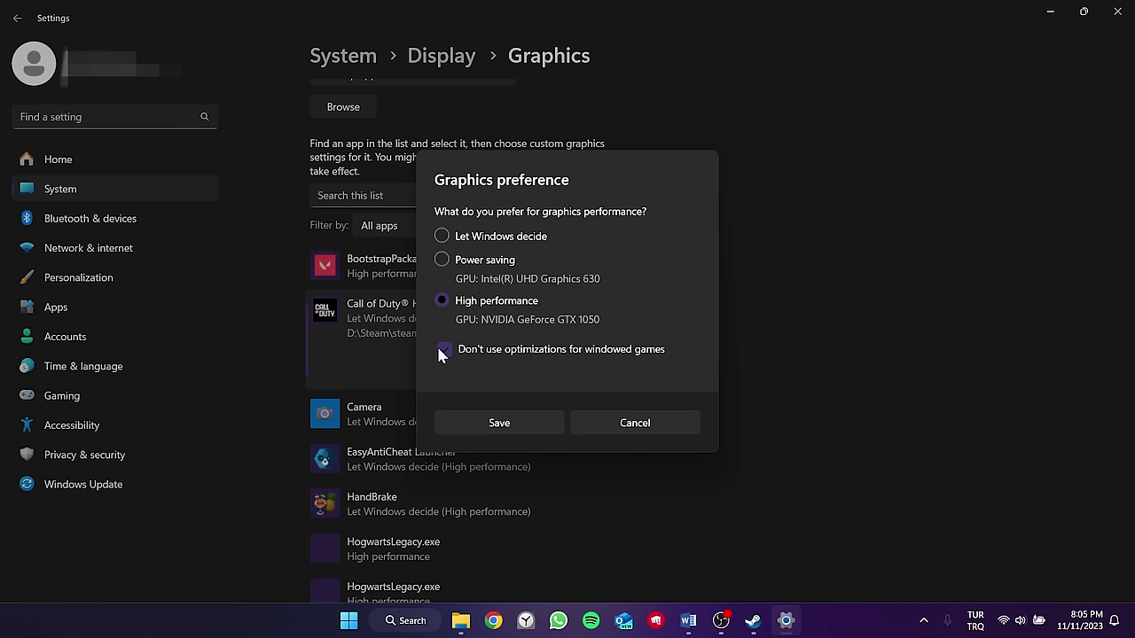
left_click(499, 423)
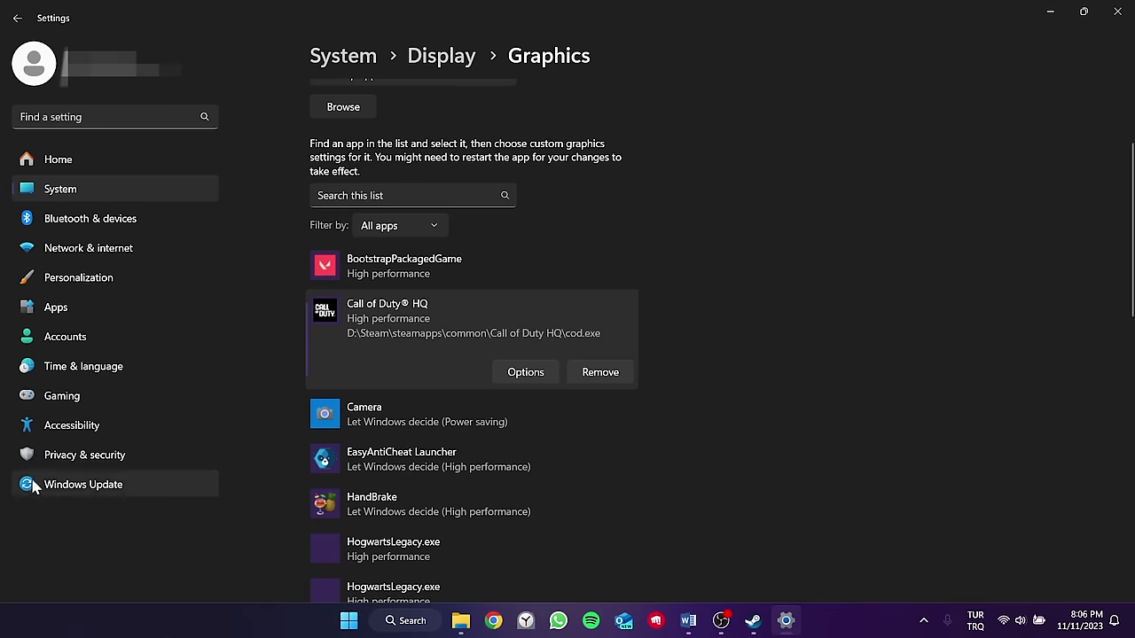
- In Windows Security's exploit protection settings, set Force randomization for images (Mandatory ASLR) to On by default
left_click(85, 456)
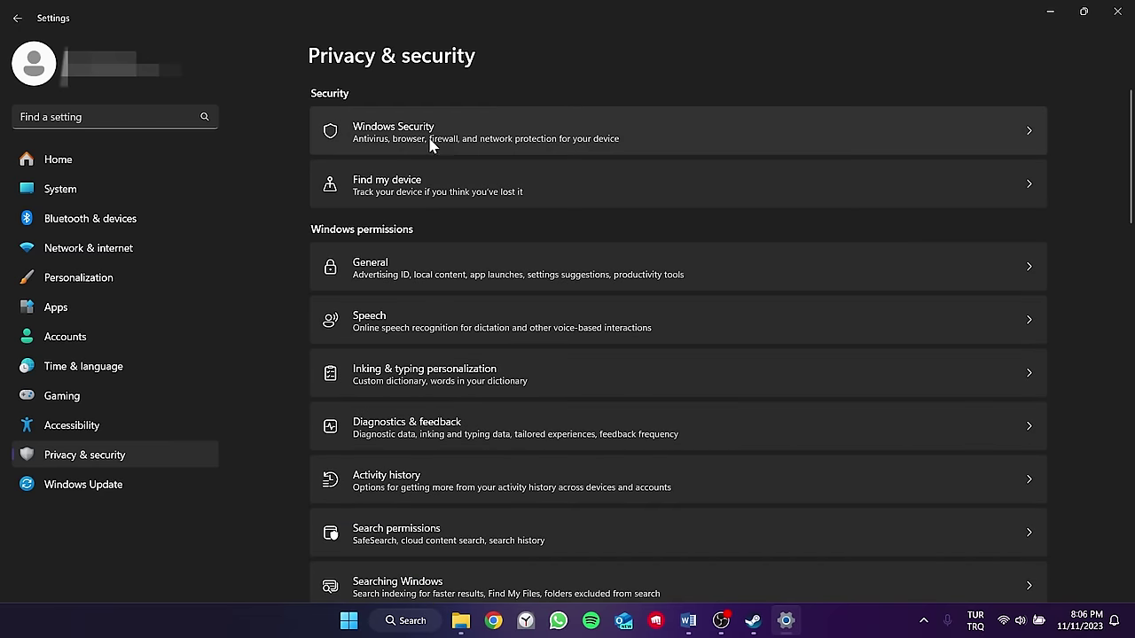
left_click(439, 124)
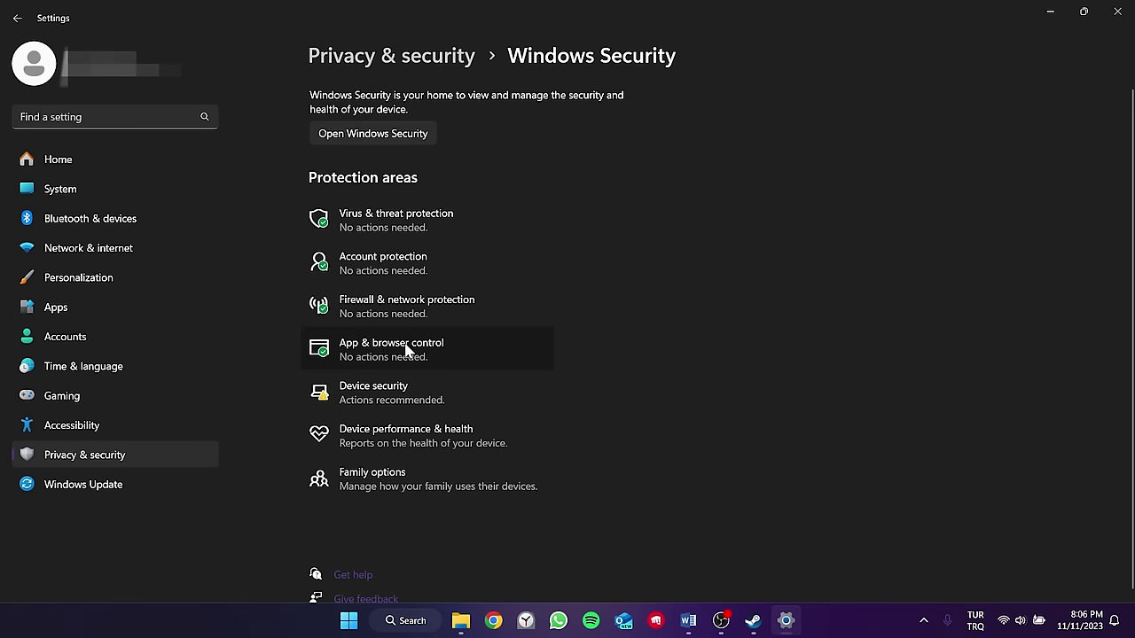
left_click(408, 352)
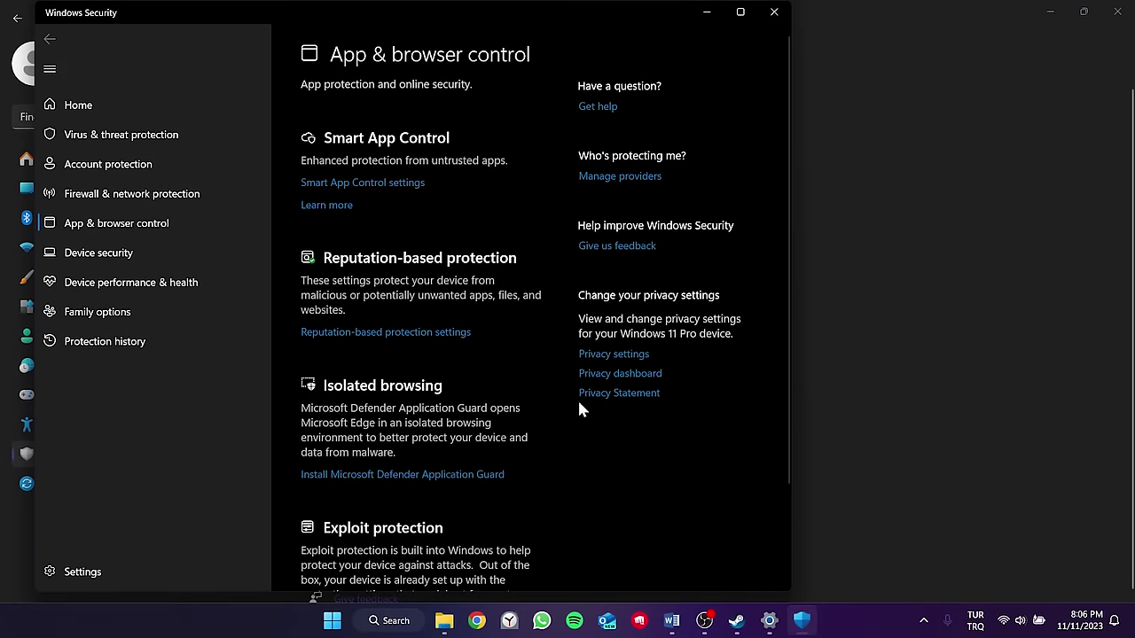
scroll(534, 310, "down", 3)
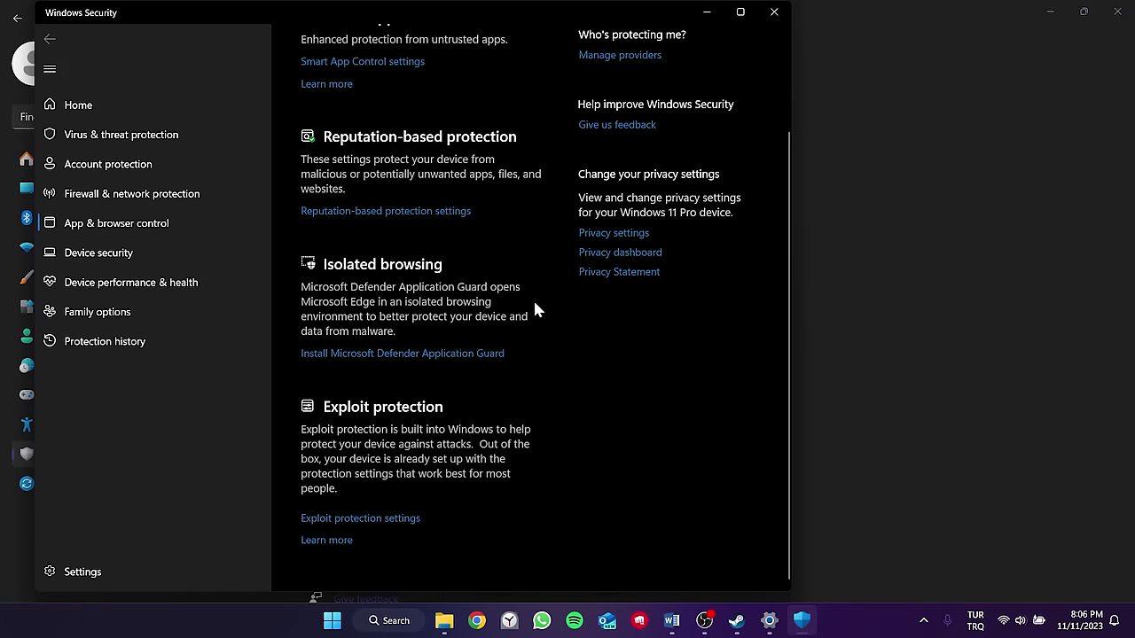
left_click(371, 525)
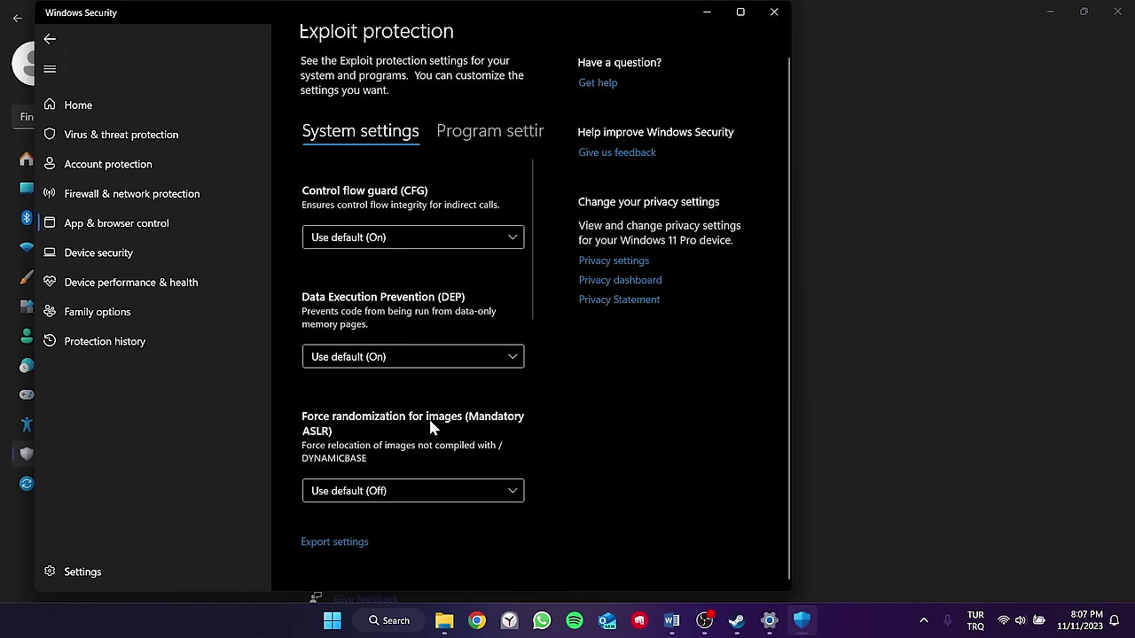
left_click(360, 493)
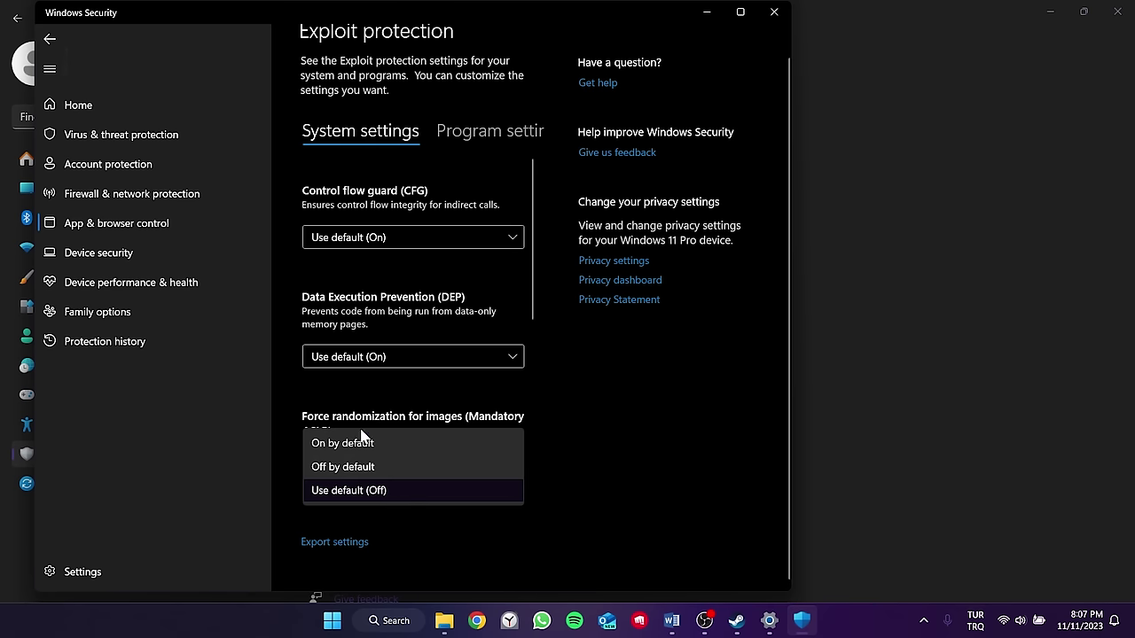
left_click(375, 446)
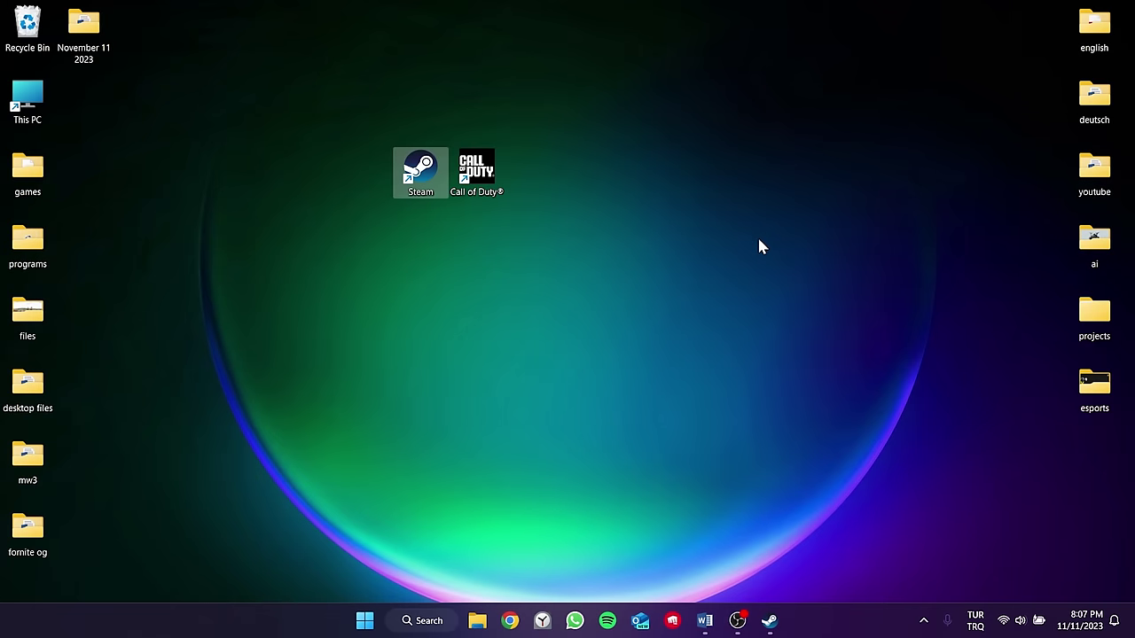
- Search Windows for Task Manager, open it and maximize its window
left_click(434, 620)
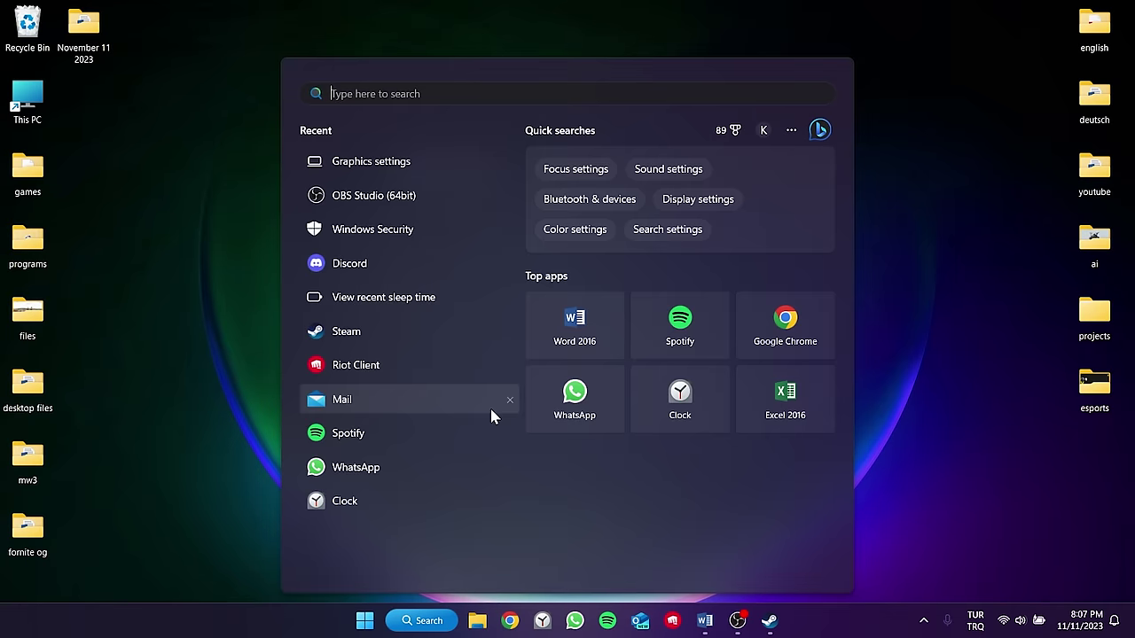
type("task man")
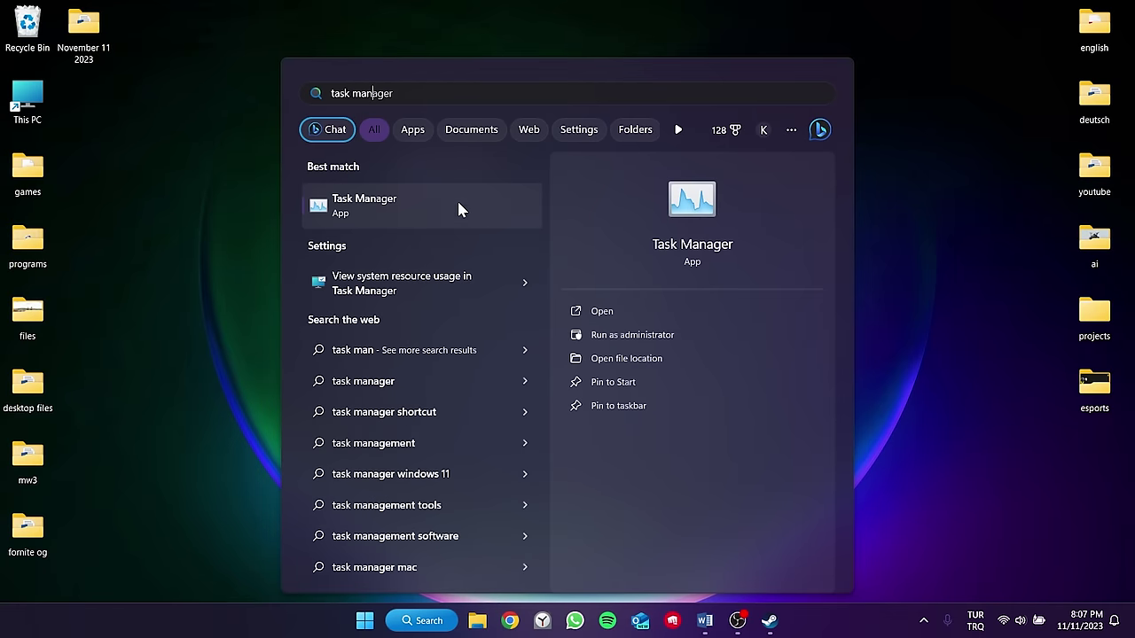
left_click(458, 207)
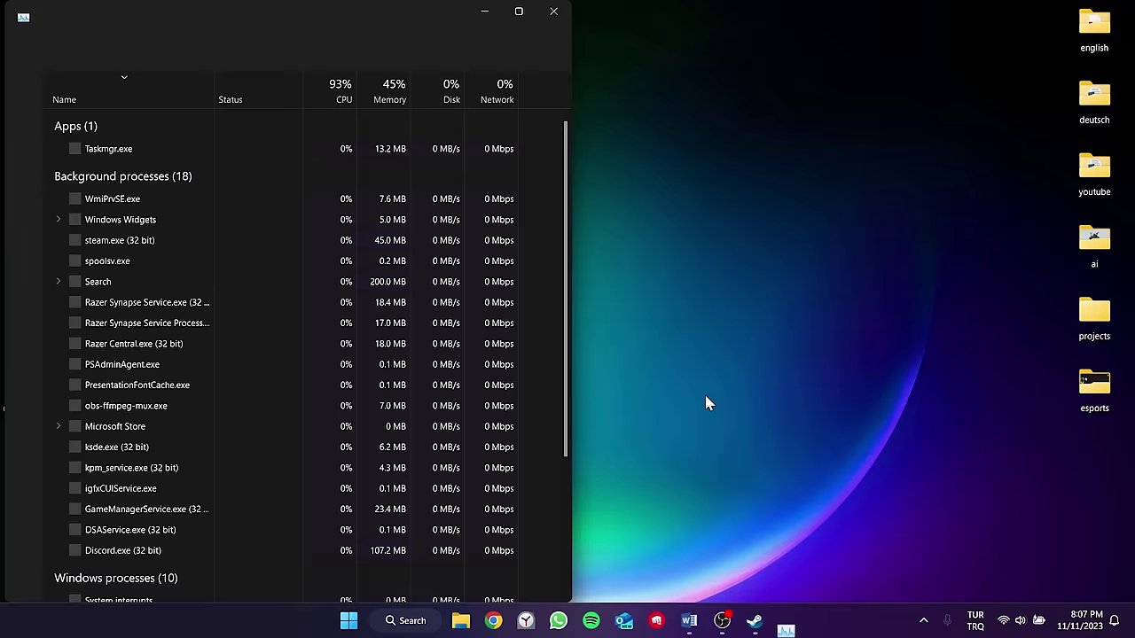
left_click_drag(456, 18, 809, 19)
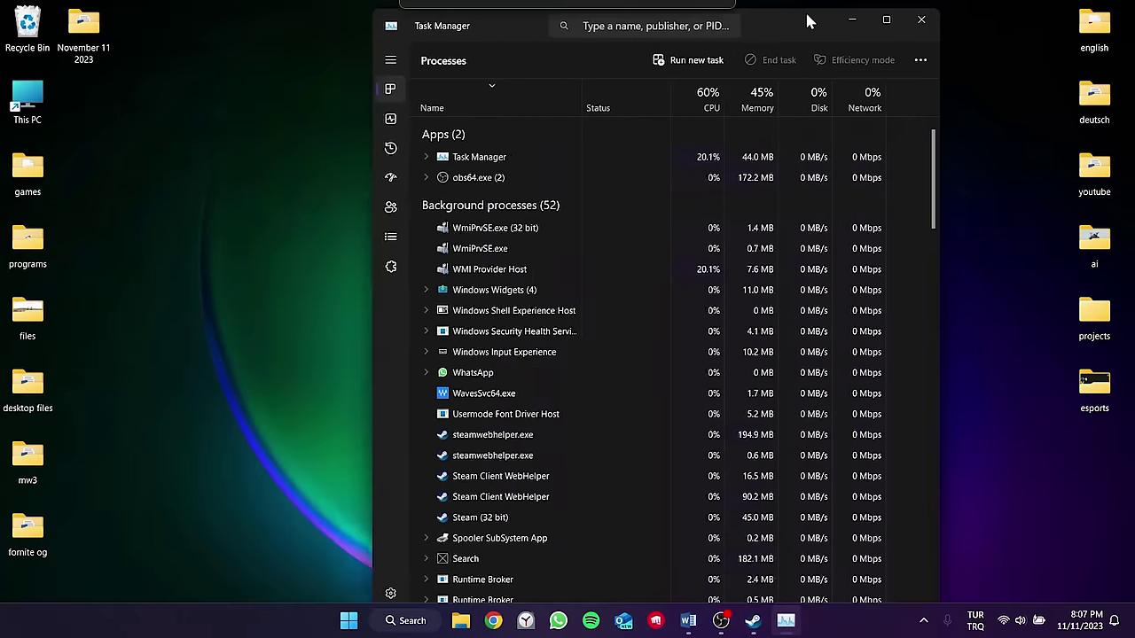
double_click(825, 25)
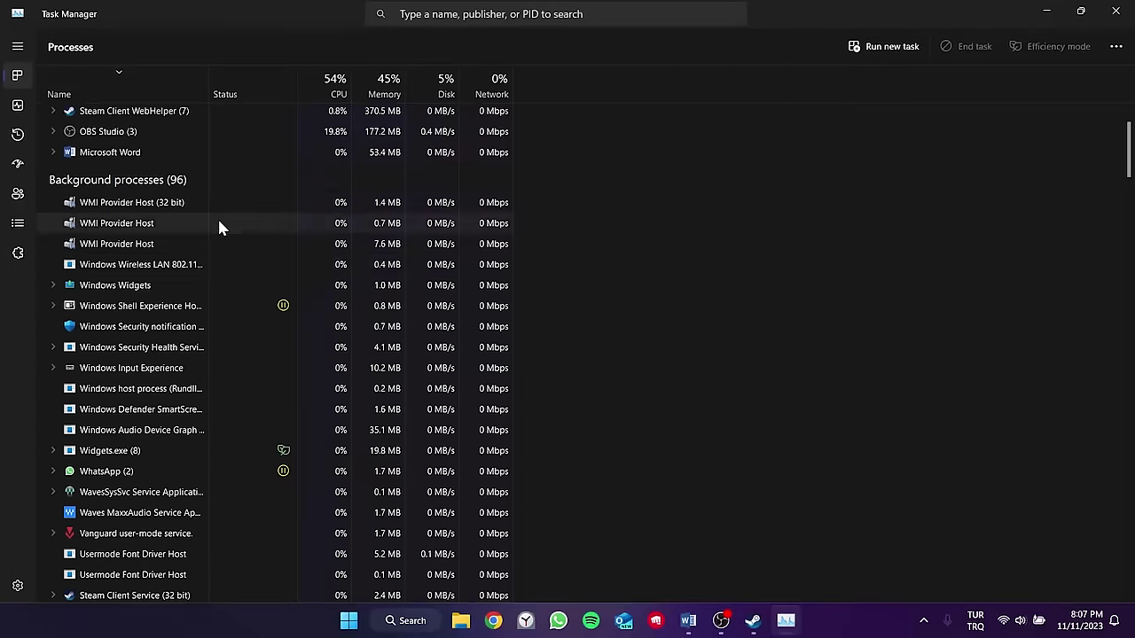
- End the WhatsApp background process in Task Manager
scroll(219, 223, "down", 1)
scroll(227, 261, "up", 3)
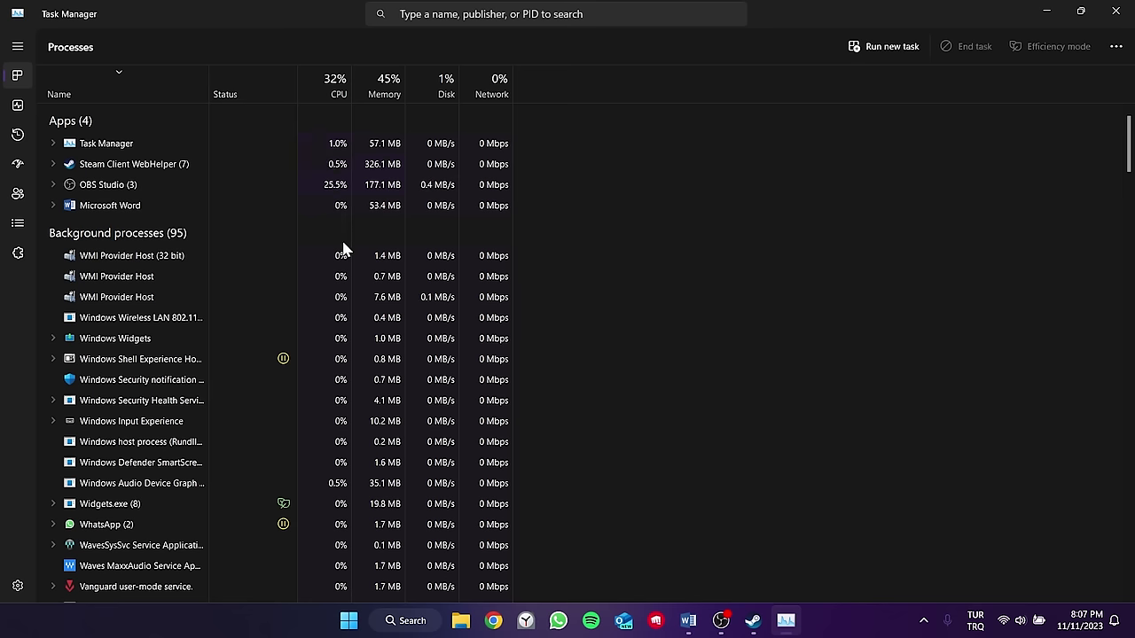
left_click(124, 164)
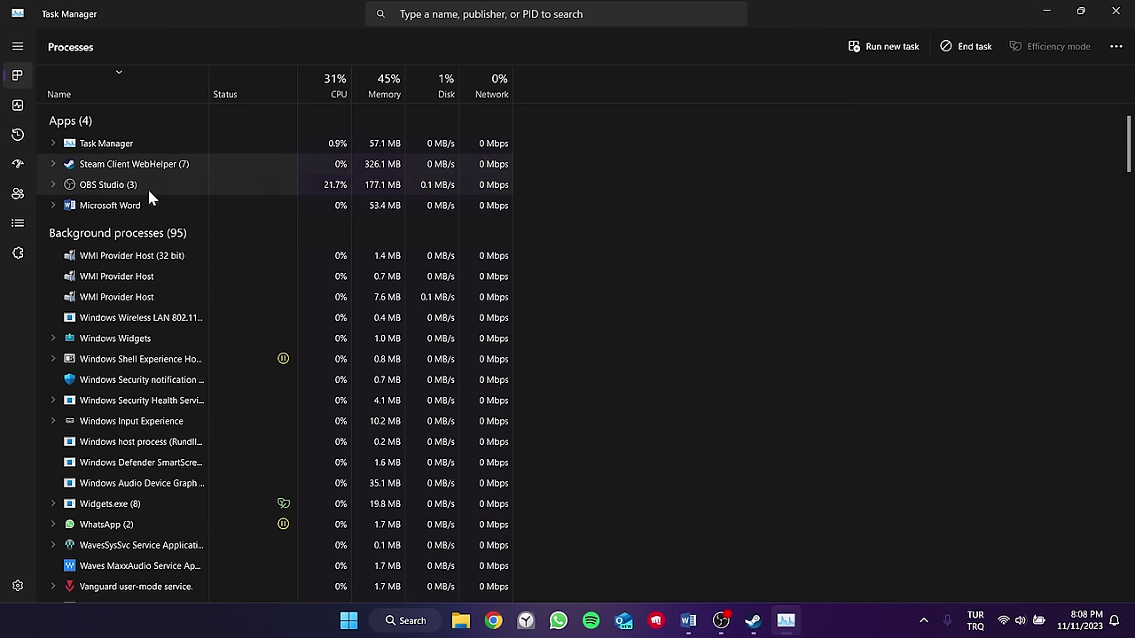
scroll(132, 431, "down", 3)
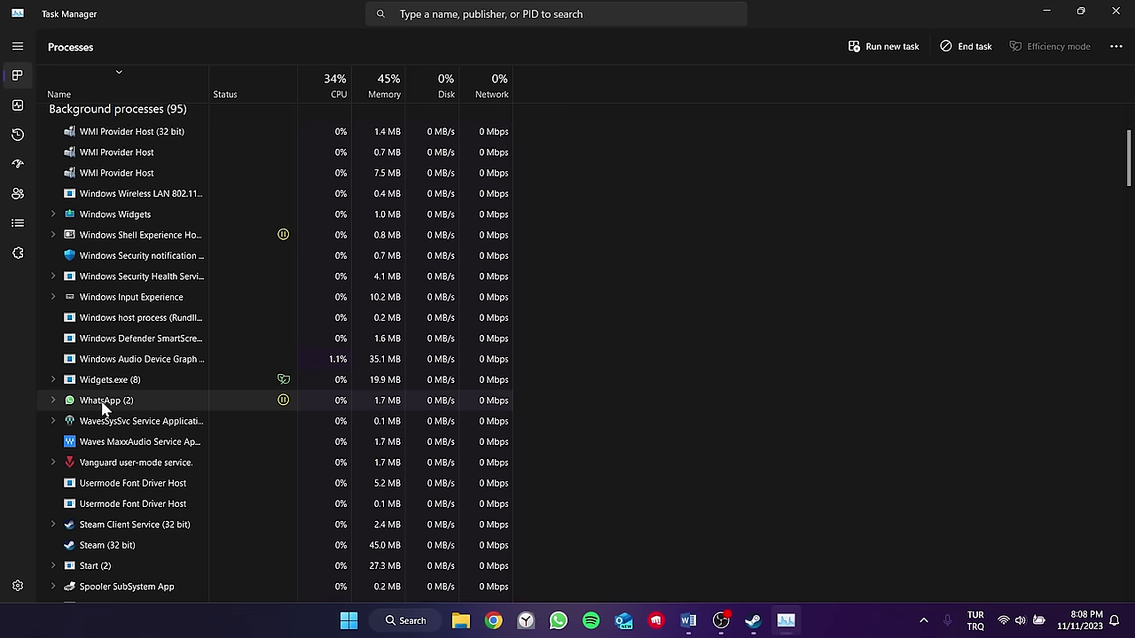
right_click(107, 403)
left_click(149, 228)
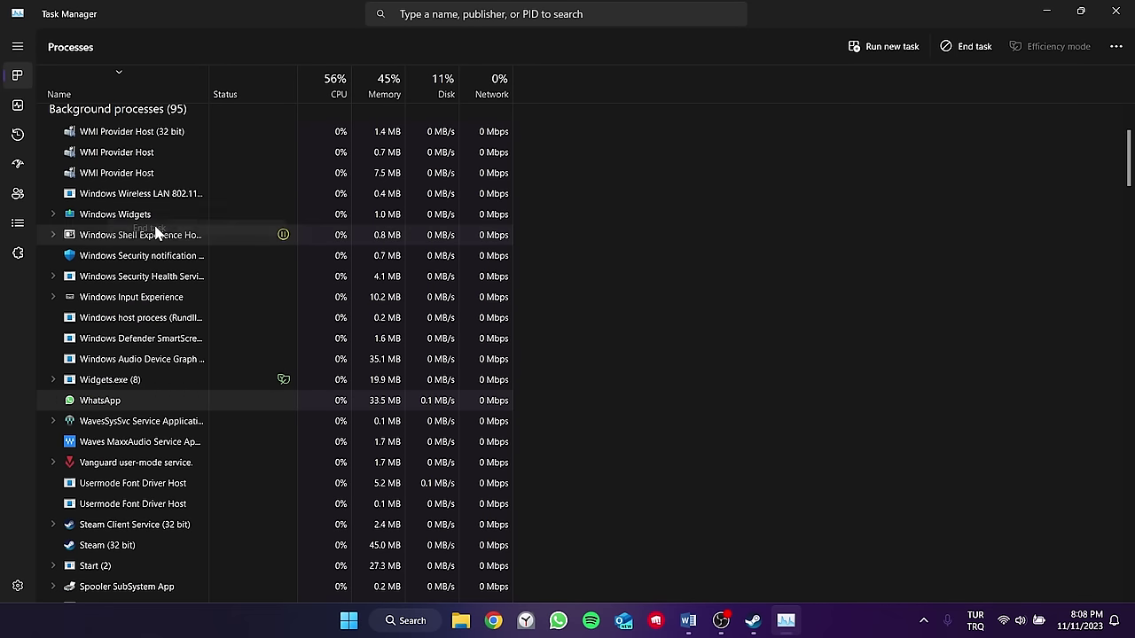
- End the Razer Synapse background processes, including Razer Synapse 3 and Razer Synapse Service
scroll(200, 373, "down", 4)
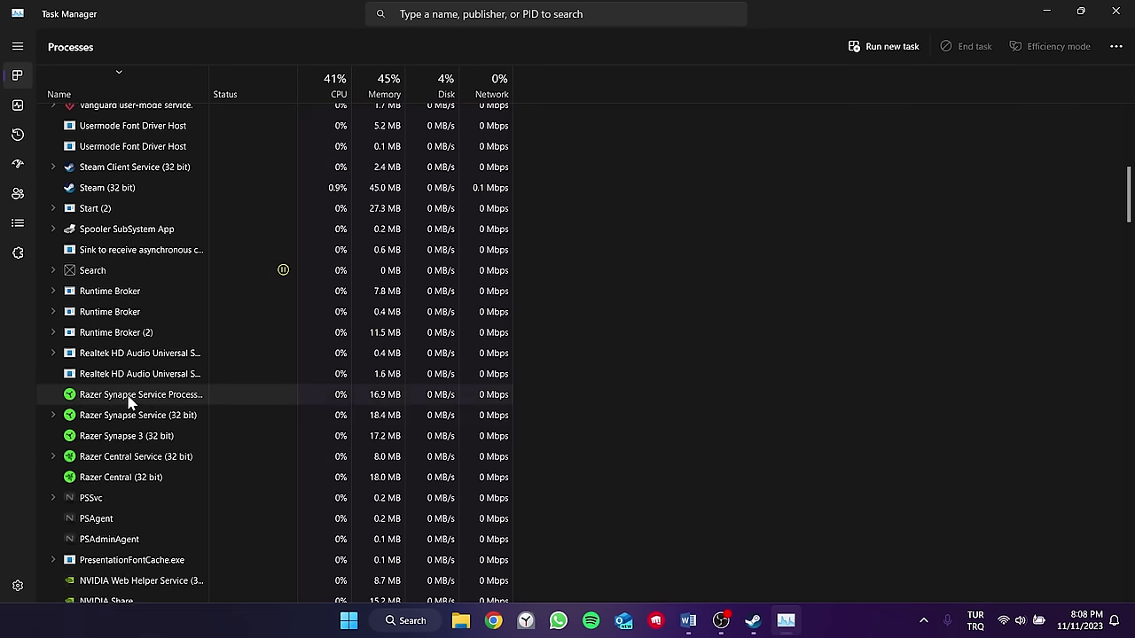
right_click(128, 402)
left_click(160, 402)
right_click(138, 413)
left_click(187, 421)
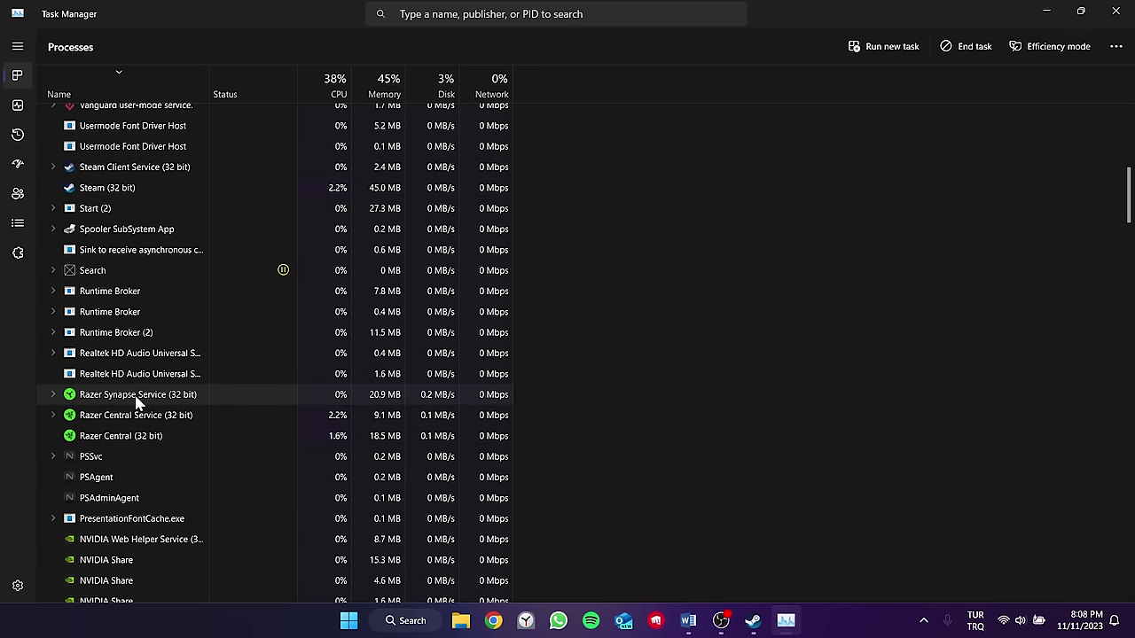
right_click(138, 401)
left_click(147, 406)
right_click(141, 400)
left_click(165, 421)
- End the Razer Central Service and Razer Central processes
right_click(126, 404)
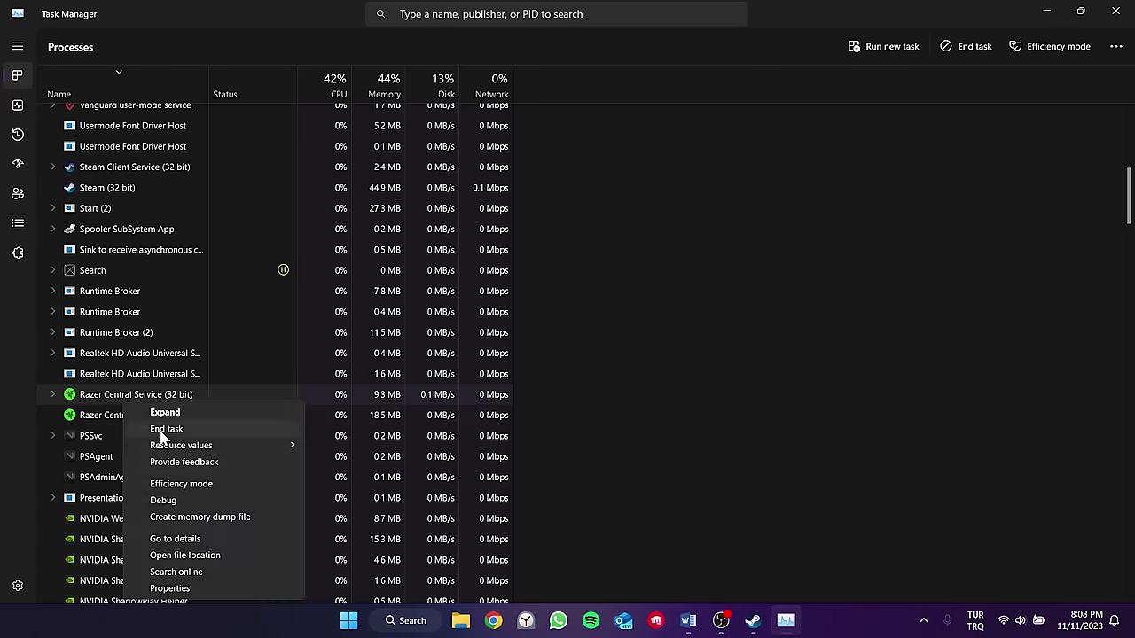
left_click(164, 429)
right_click(150, 400)
left_click(162, 408)
- End the Kaspersky Password Manager background processes
scroll(172, 435, "down", 6)
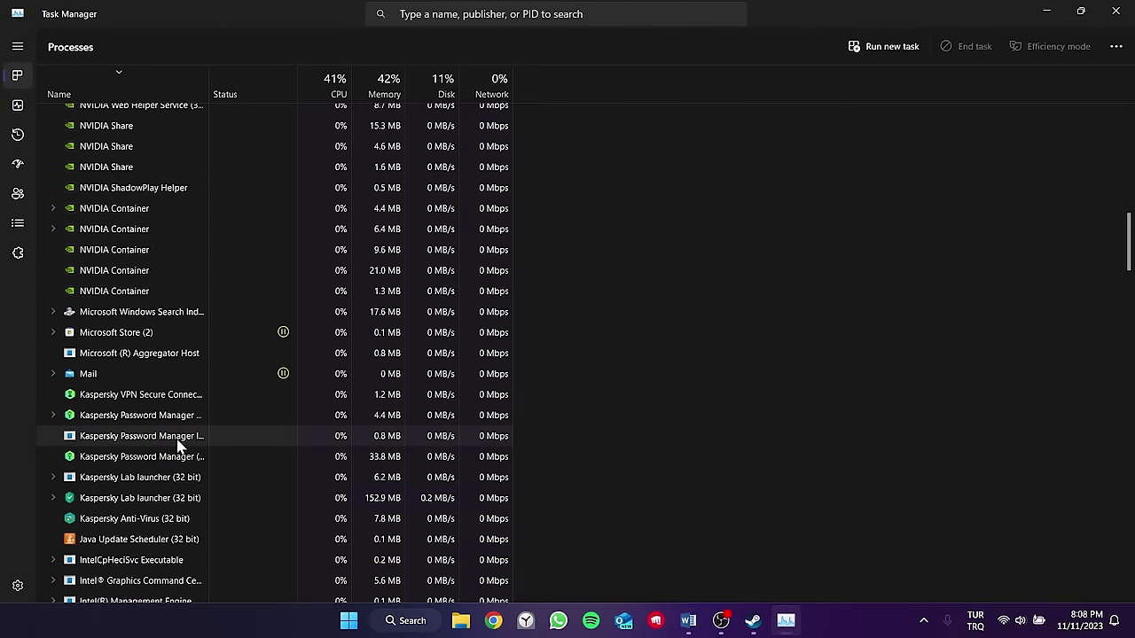
right_click(142, 437)
left_click(193, 261)
right_click(133, 397)
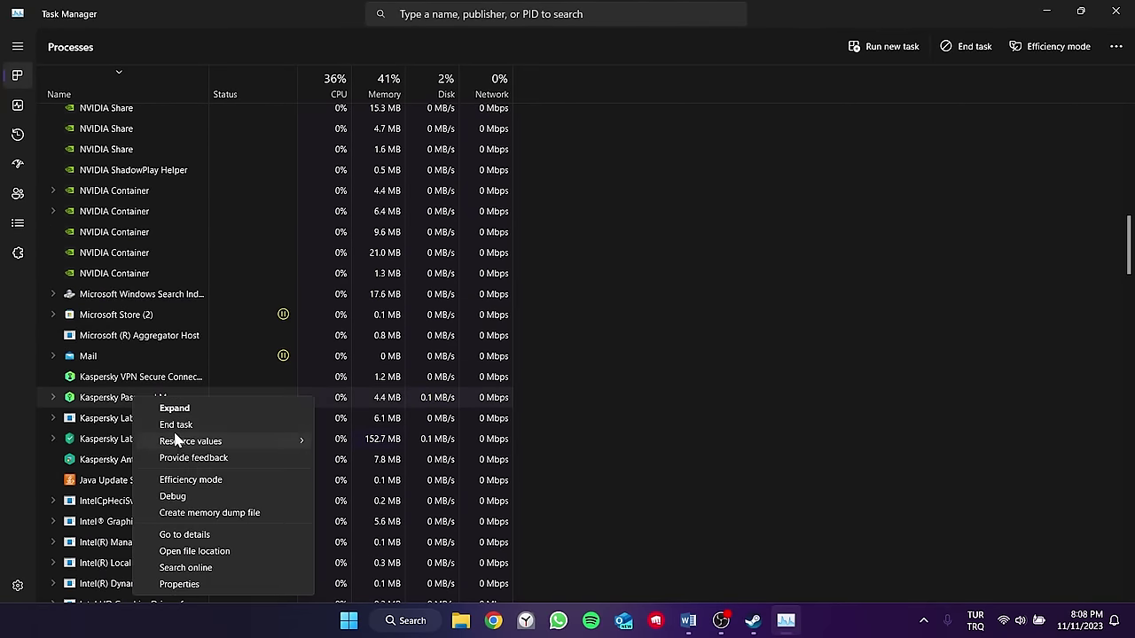
left_click(175, 427)
- End the GameManagerService and Gaming Services processes
scroll(174, 434, "down", 6)
right_click(118, 438)
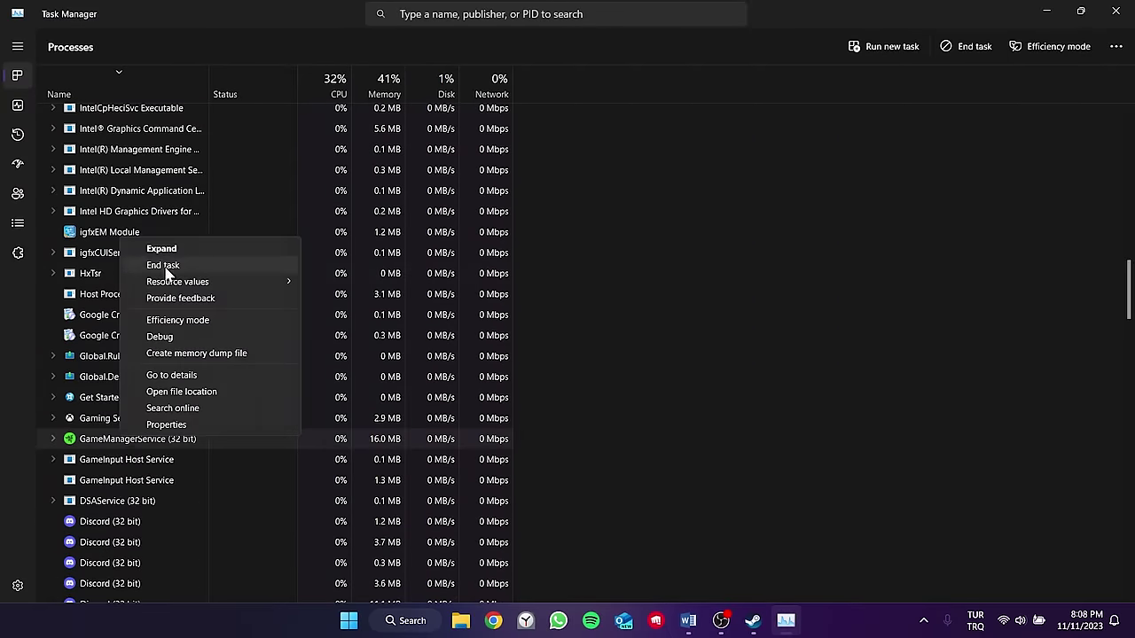
left_click(164, 266)
right_click(141, 418)
left_click(149, 252)
- End the Discord background process and close Task Manager
scroll(148, 337, "down", 3)
right_click(110, 326)
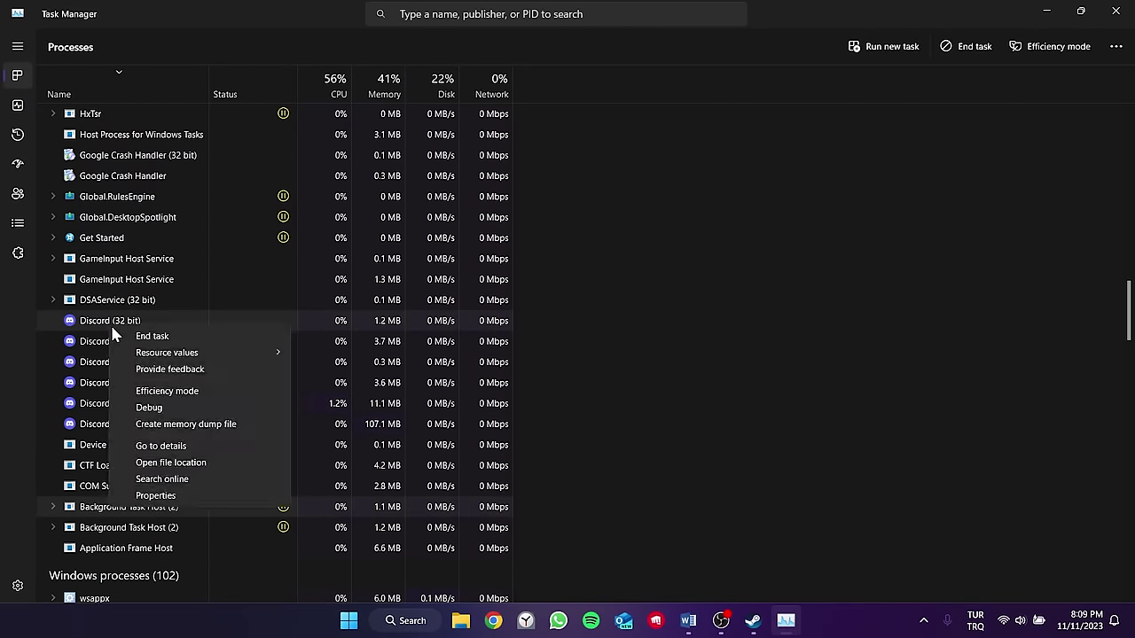
left_click(152, 337)
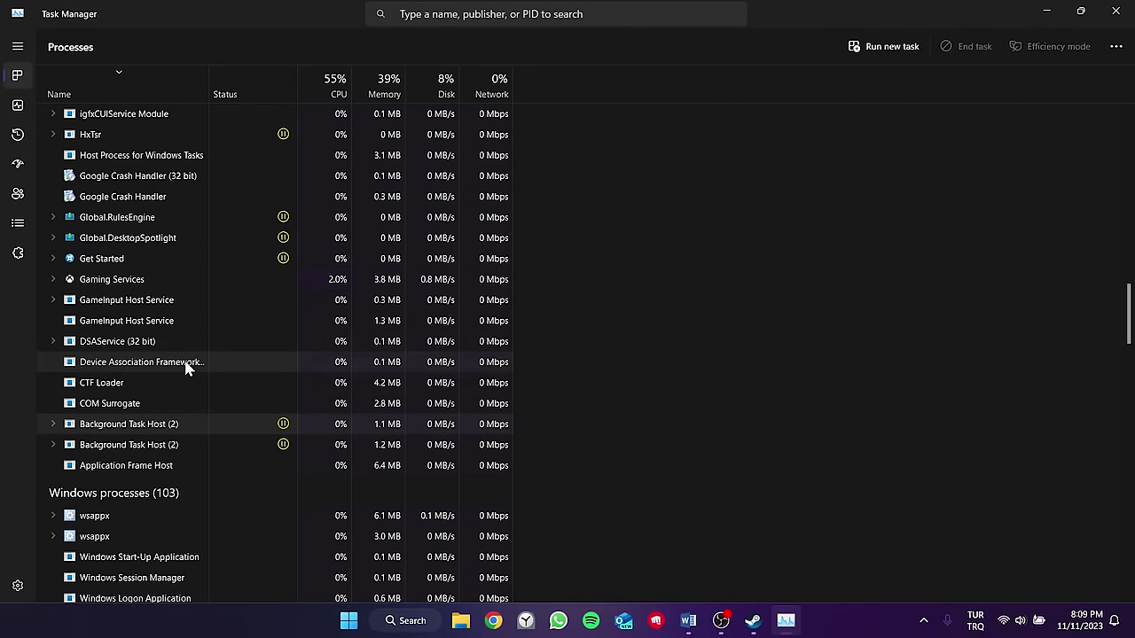
left_click(1115, 10)
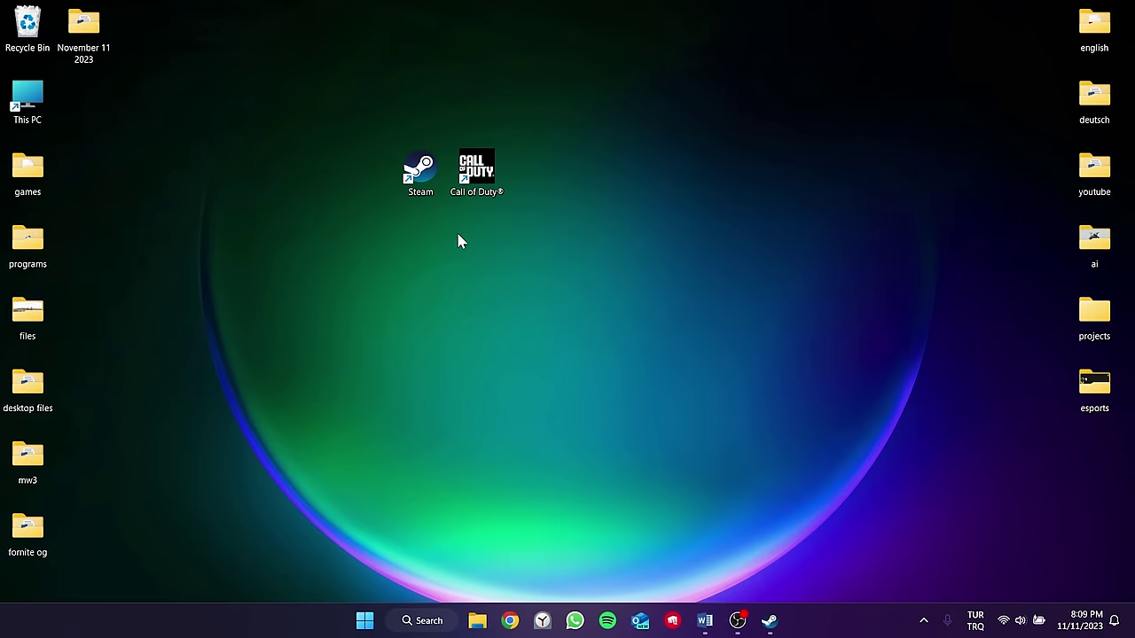
- Switch to Steam, turn off the Steam Overlay while in-game in Call of Duty's properties and close them
double_click(418, 172)
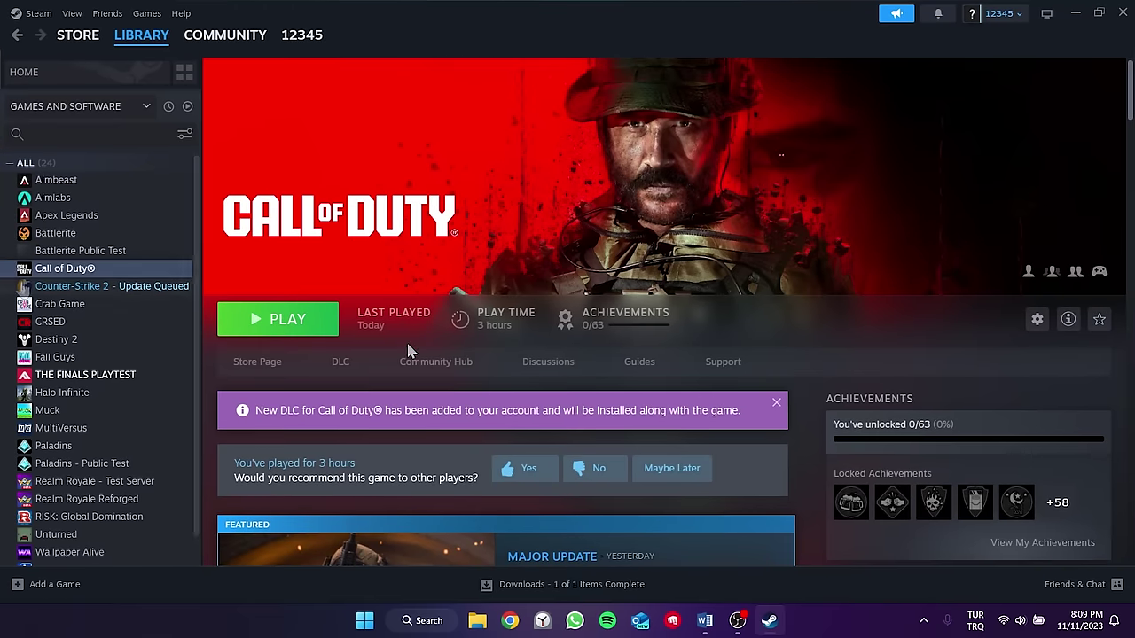
right_click(48, 270)
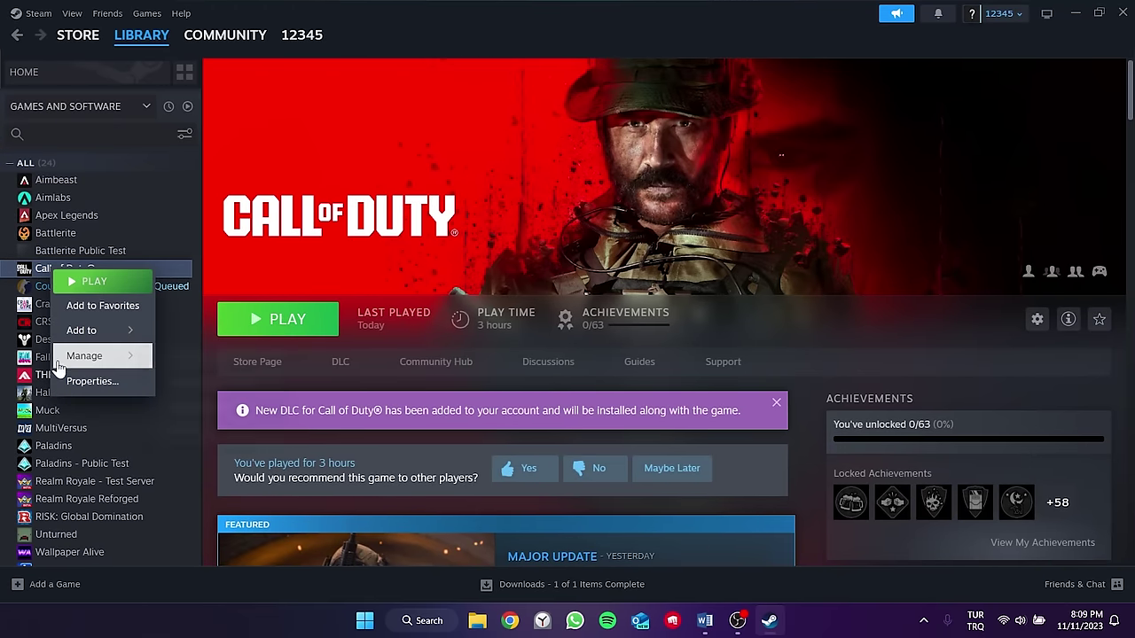
left_click(99, 381)
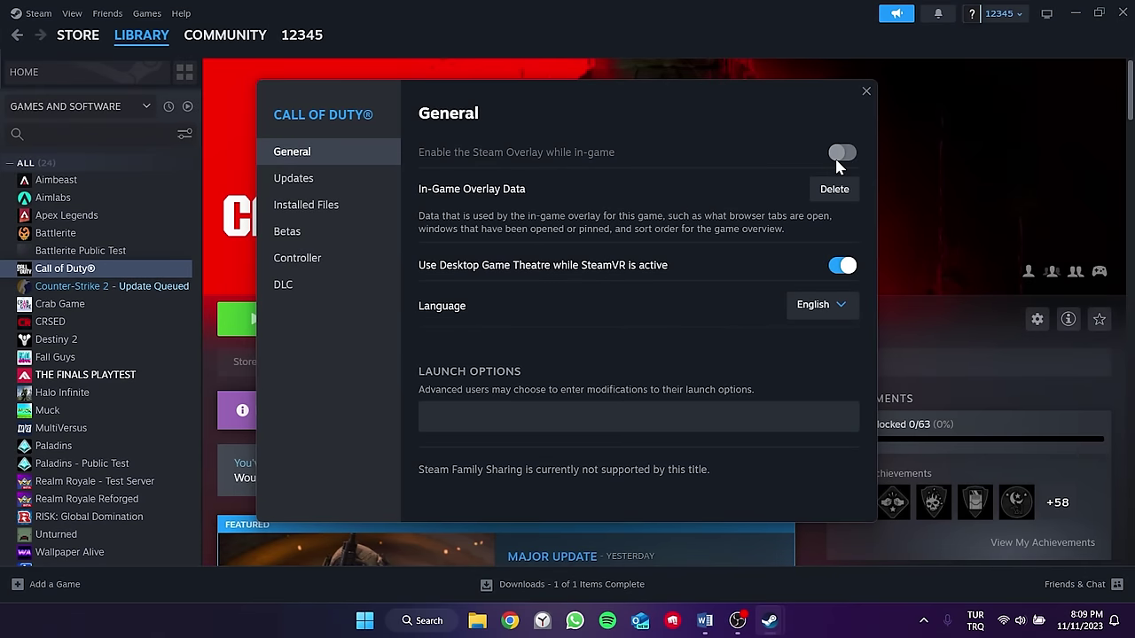
left_click(866, 90)
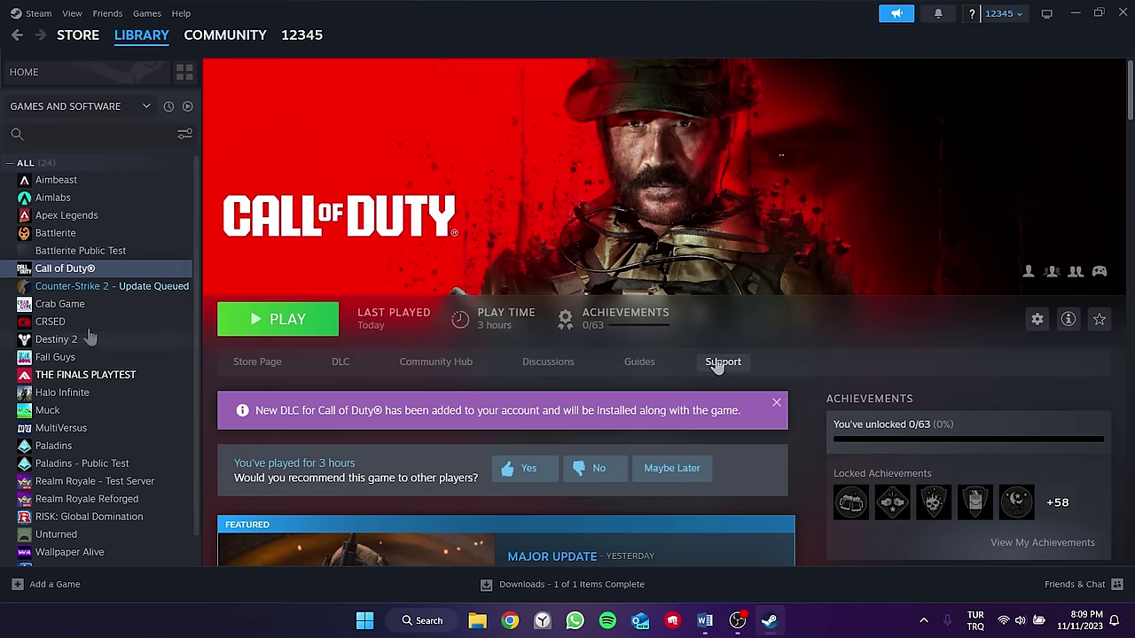
- Verify the integrity of Call of Duty's game files from the installed files section of its properties
right_click(63, 277)
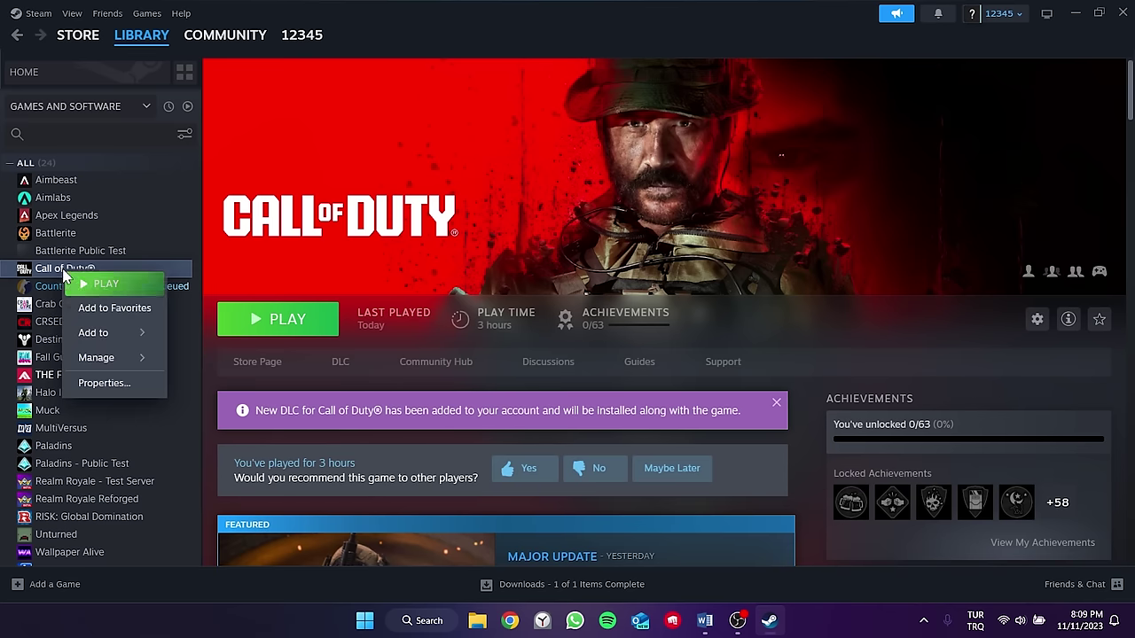
left_click(99, 384)
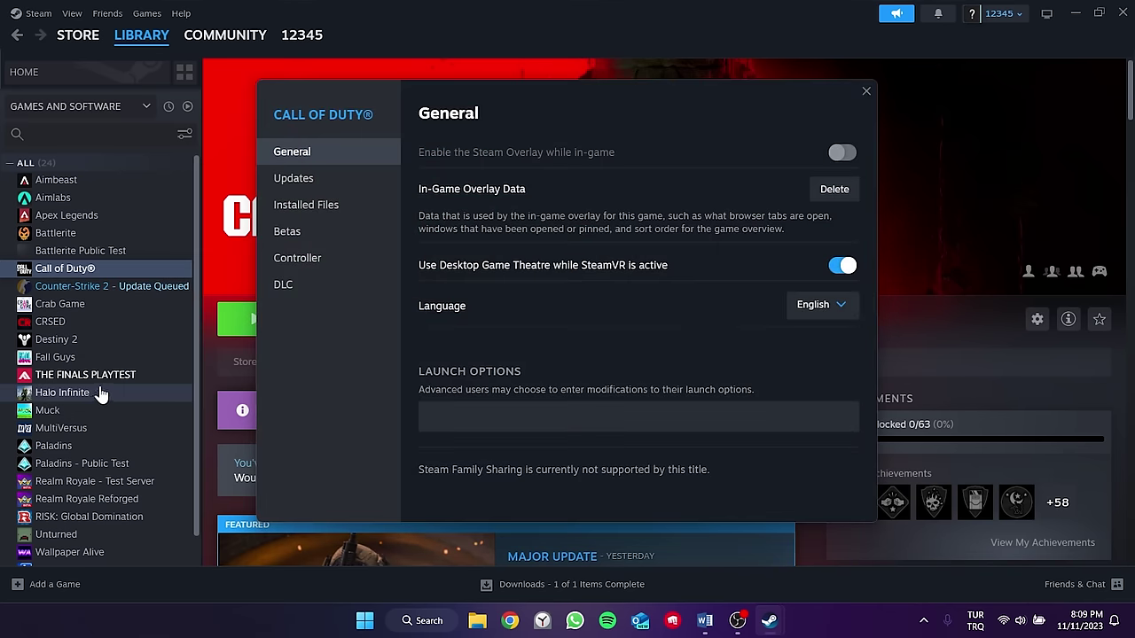
left_click(322, 205)
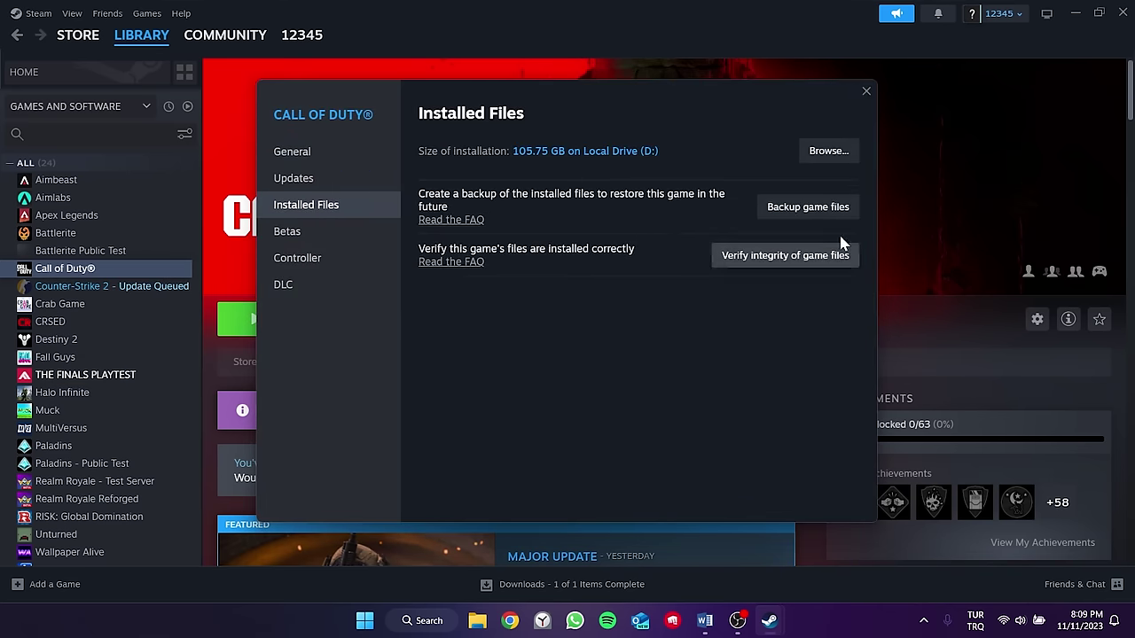
left_click(730, 254)
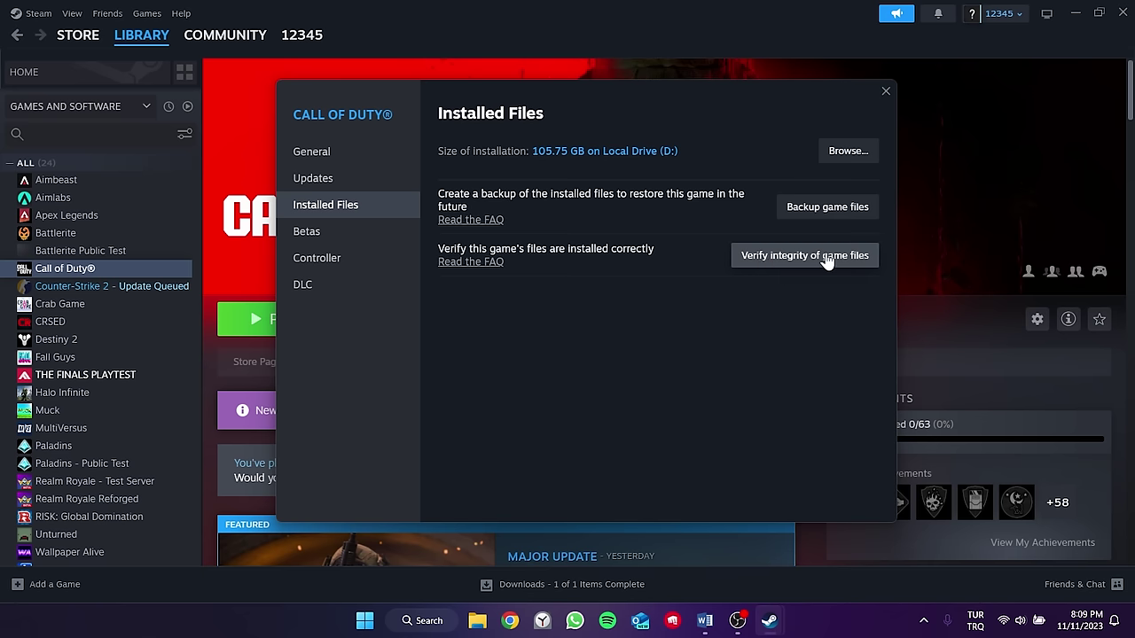
left_click(788, 256)
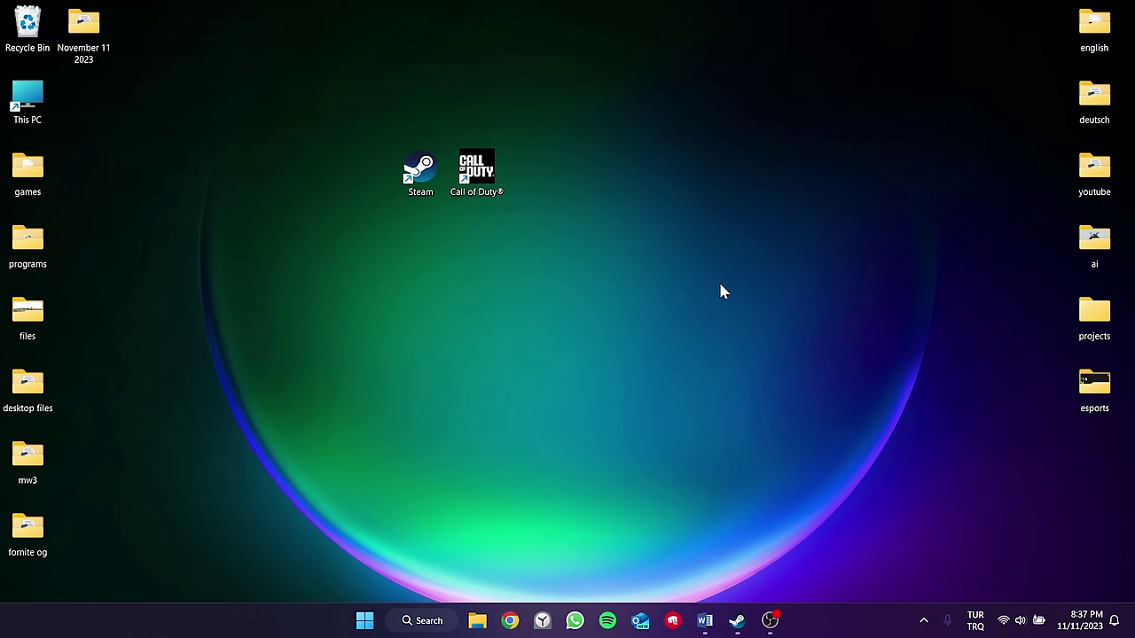
- Switch to Steam, browse Call of Duty's local files and go up to the common folder
left_click(737, 621)
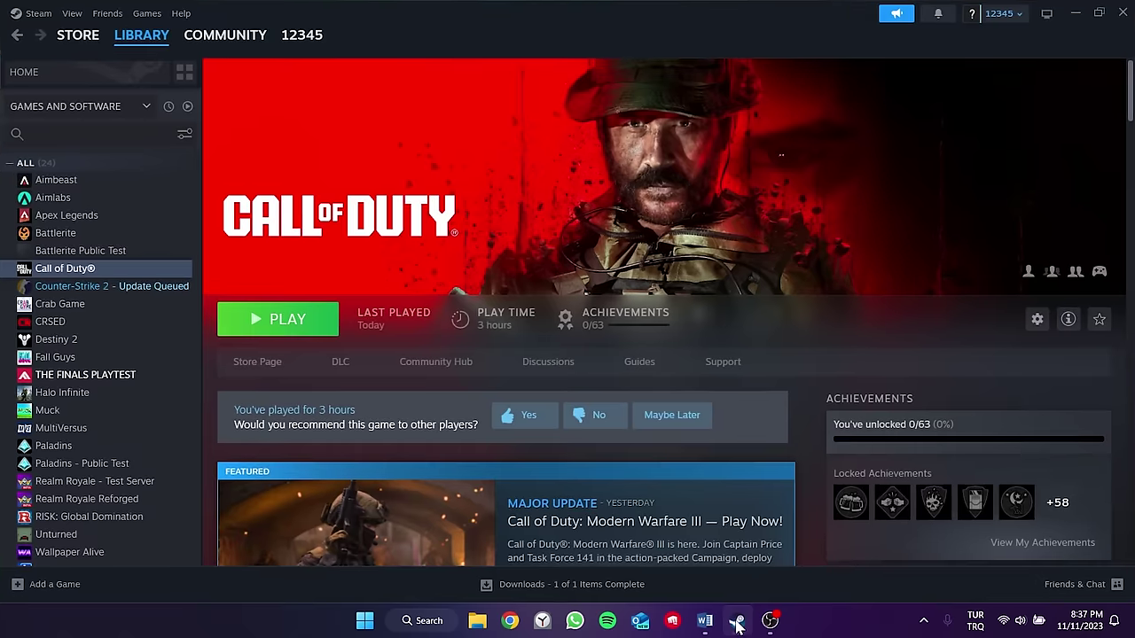
right_click(60, 278)
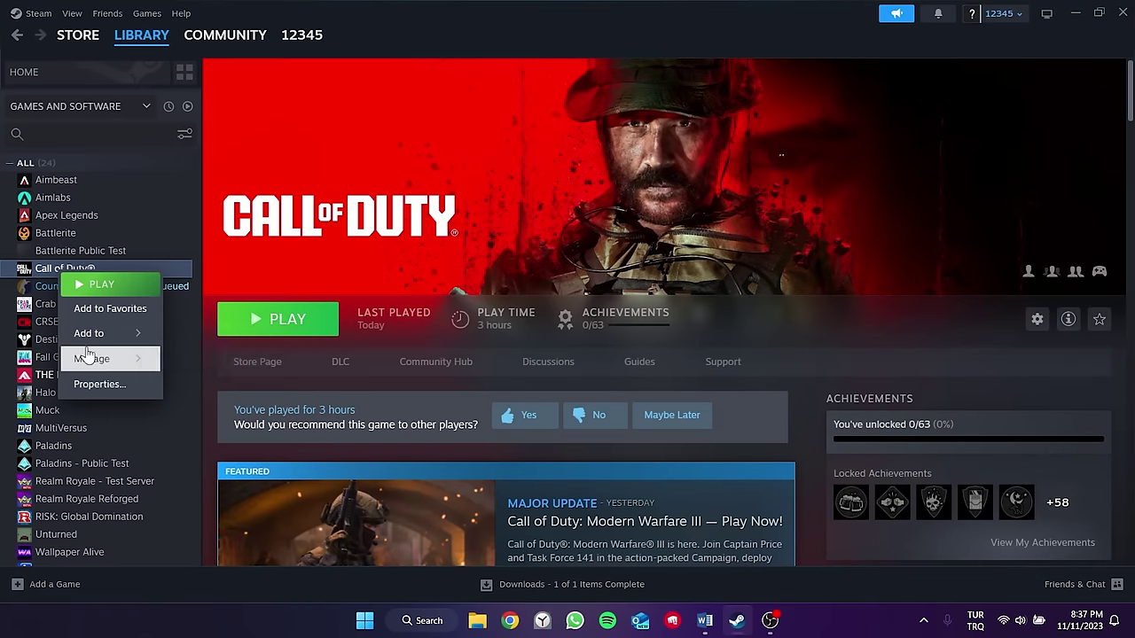
mouse_move(89, 358)
left_click(193, 387)
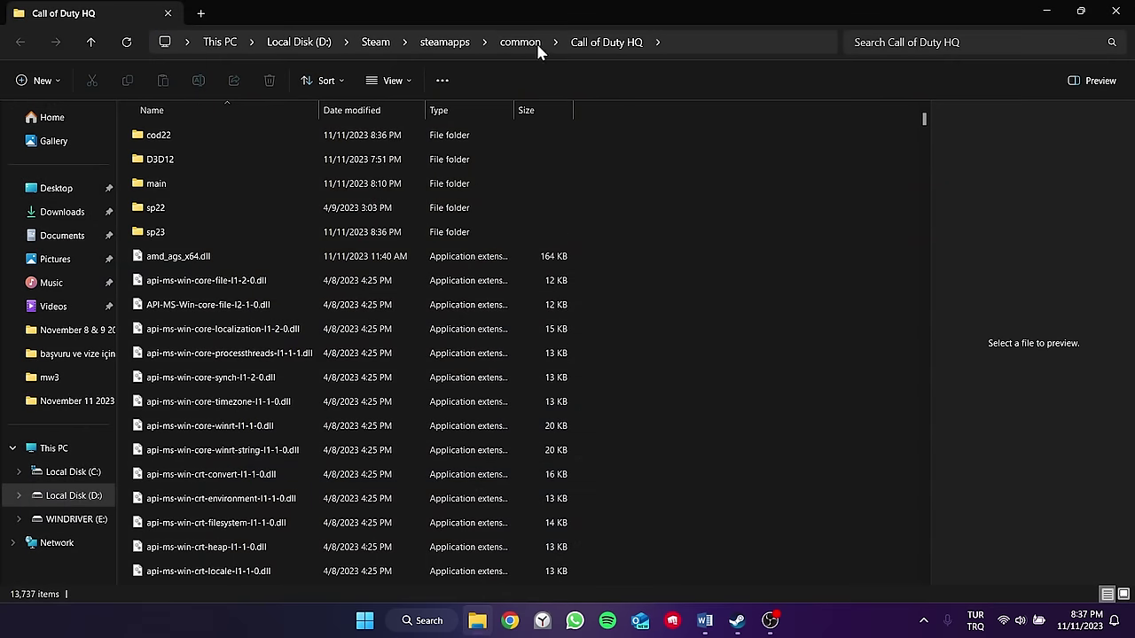
left_click(521, 43)
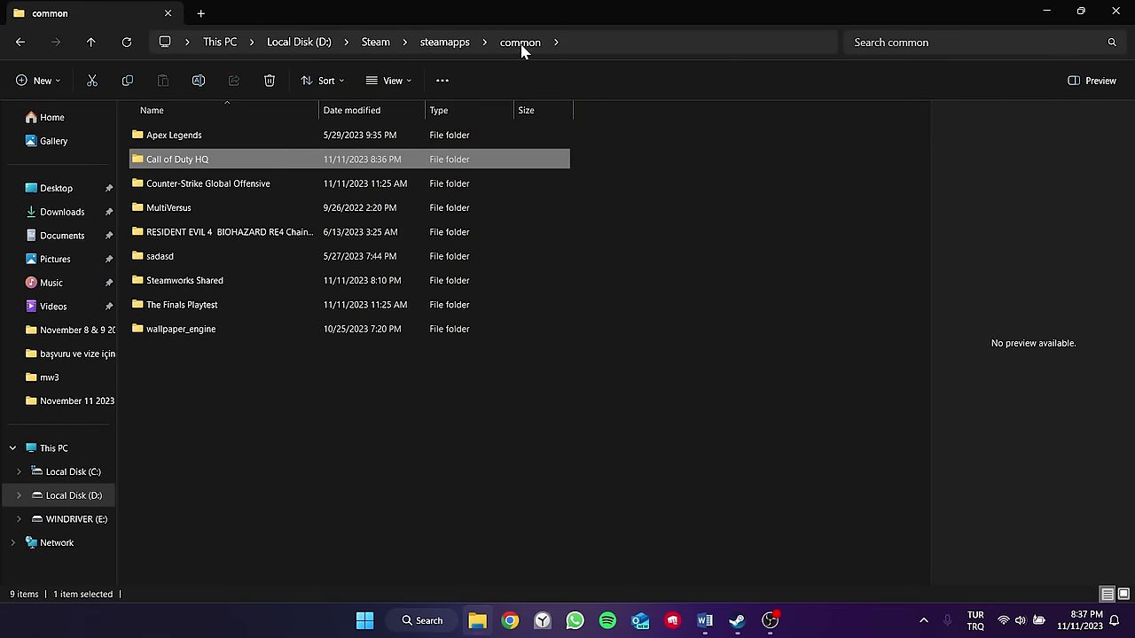
- Create a new folder named aaa in the common folder
right_click(220, 362)
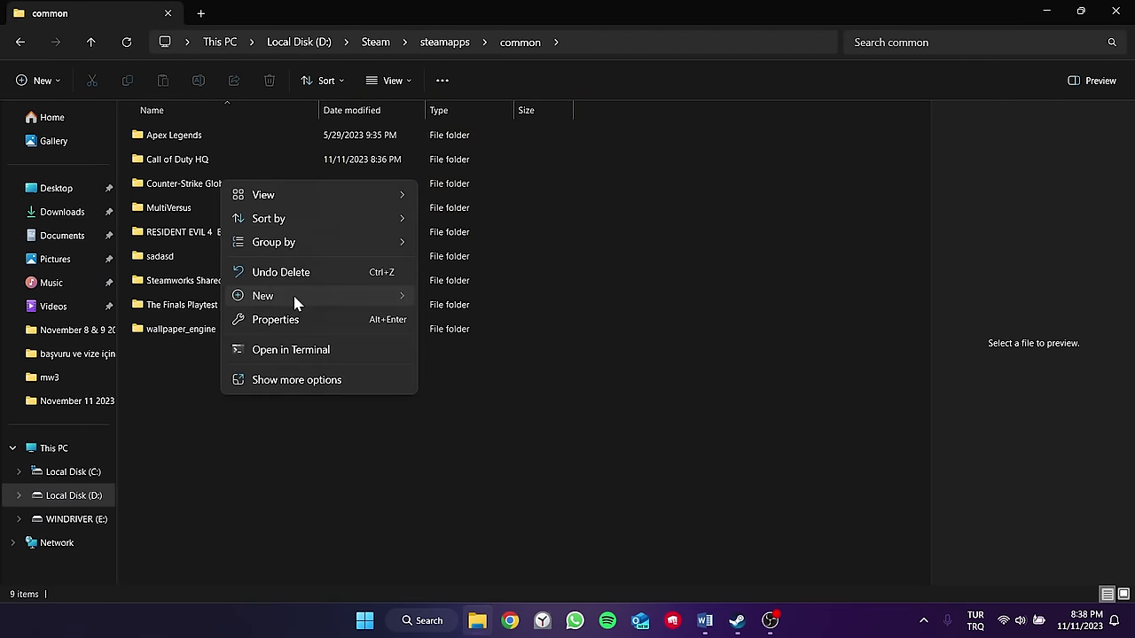
mouse_move(293, 293)
left_click(502, 304)
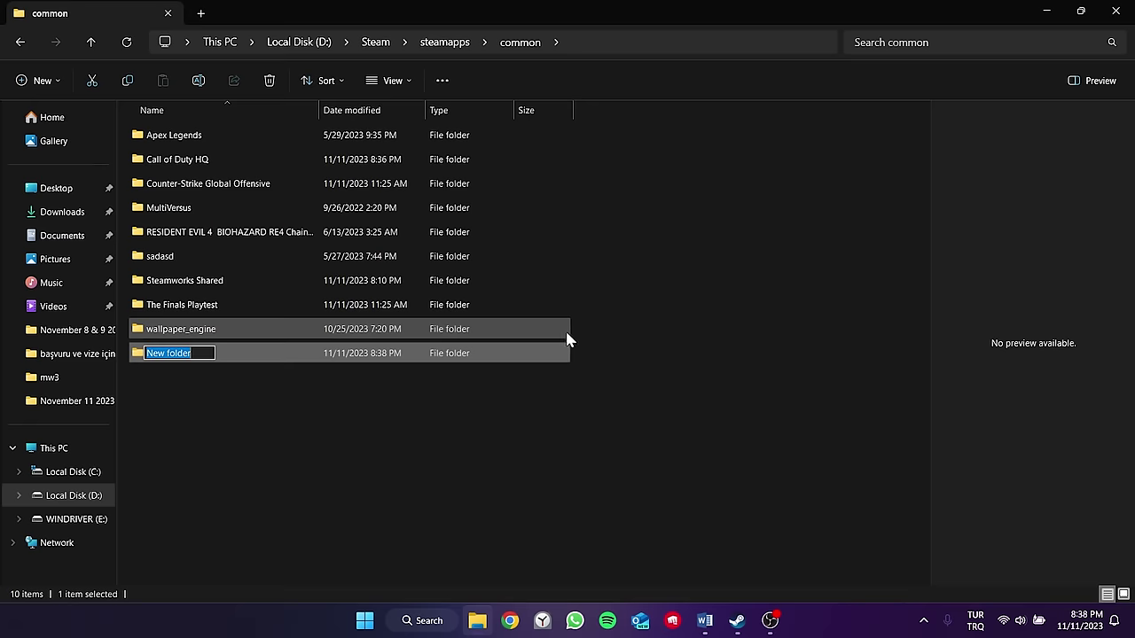
type("aaa")
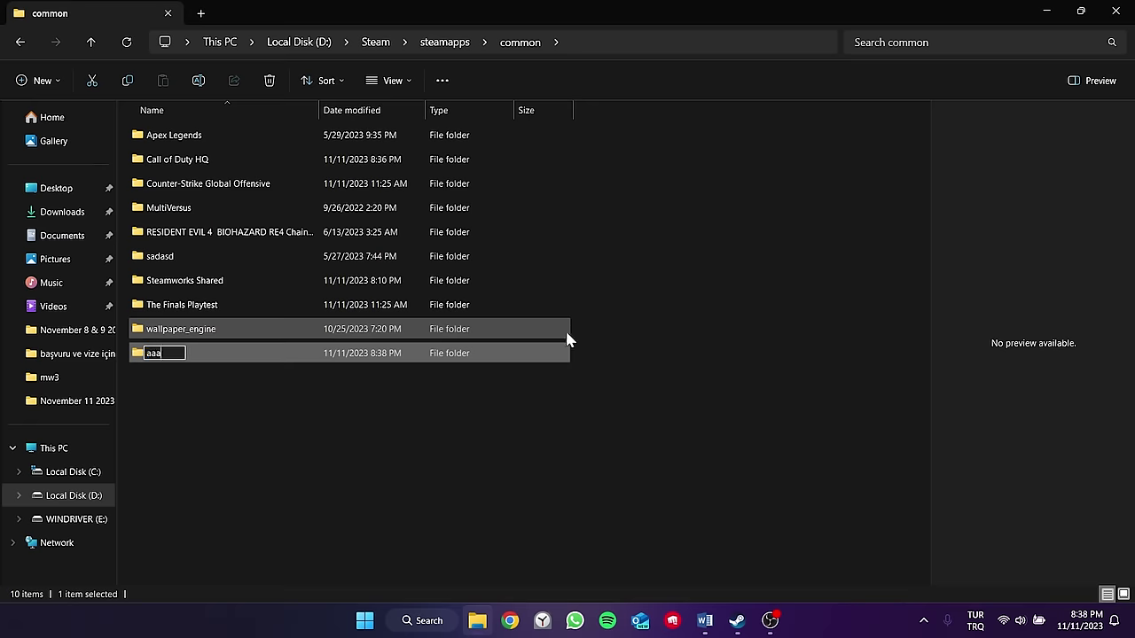
key("Return")
left_click(344, 452)
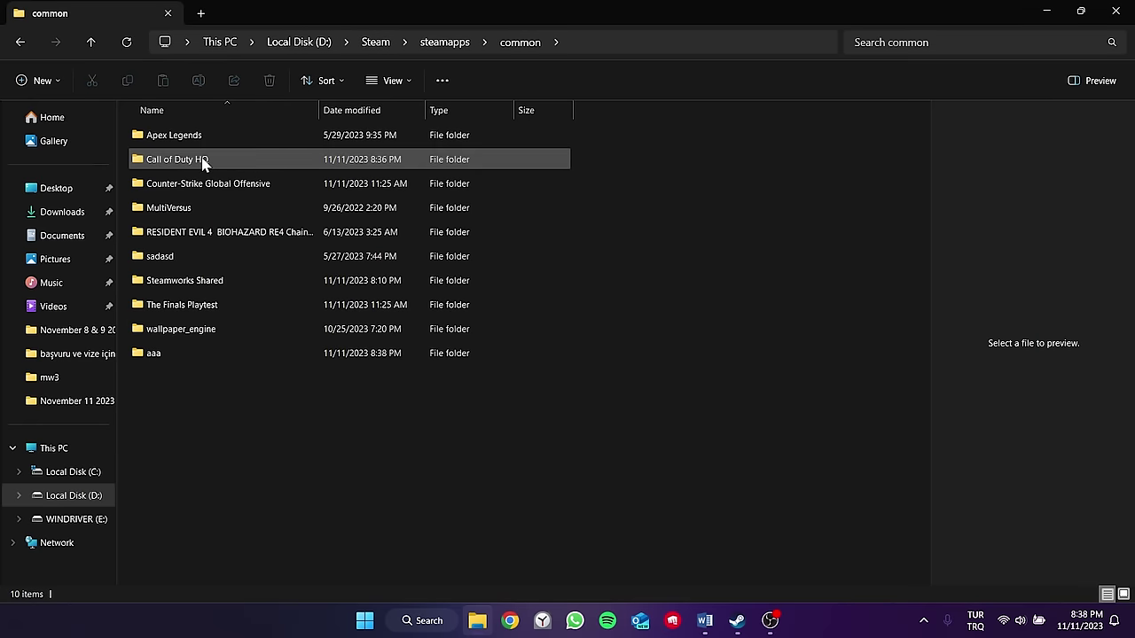
- Cut all files and folders from the Call of Duty HQ folder and paste them into the aaa folder
double_click(225, 162)
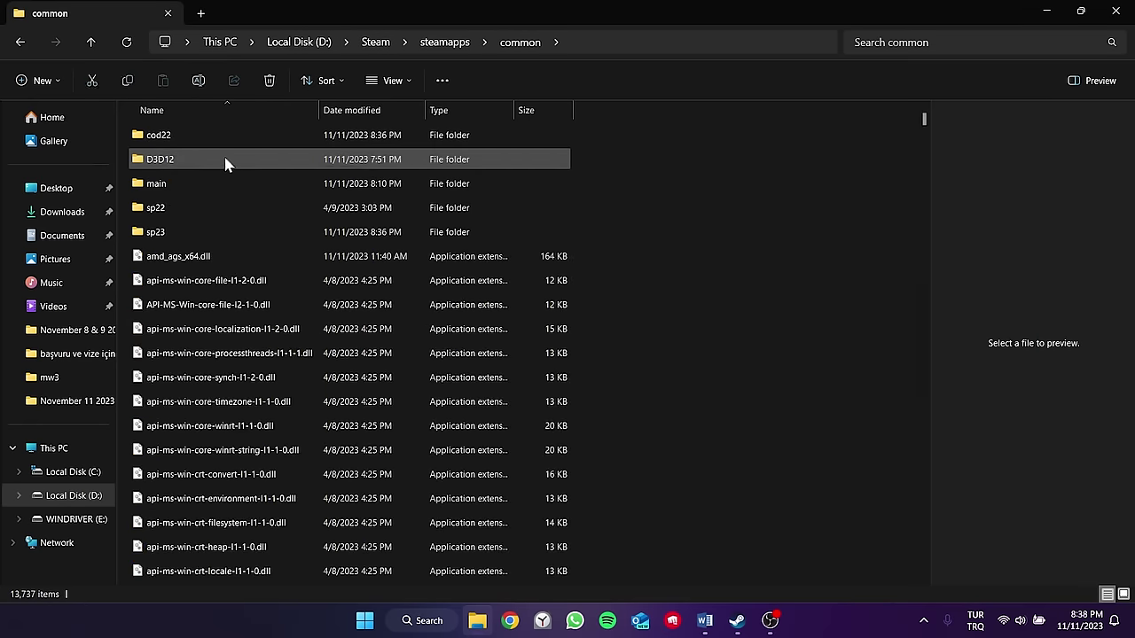
key("ctrl+a")
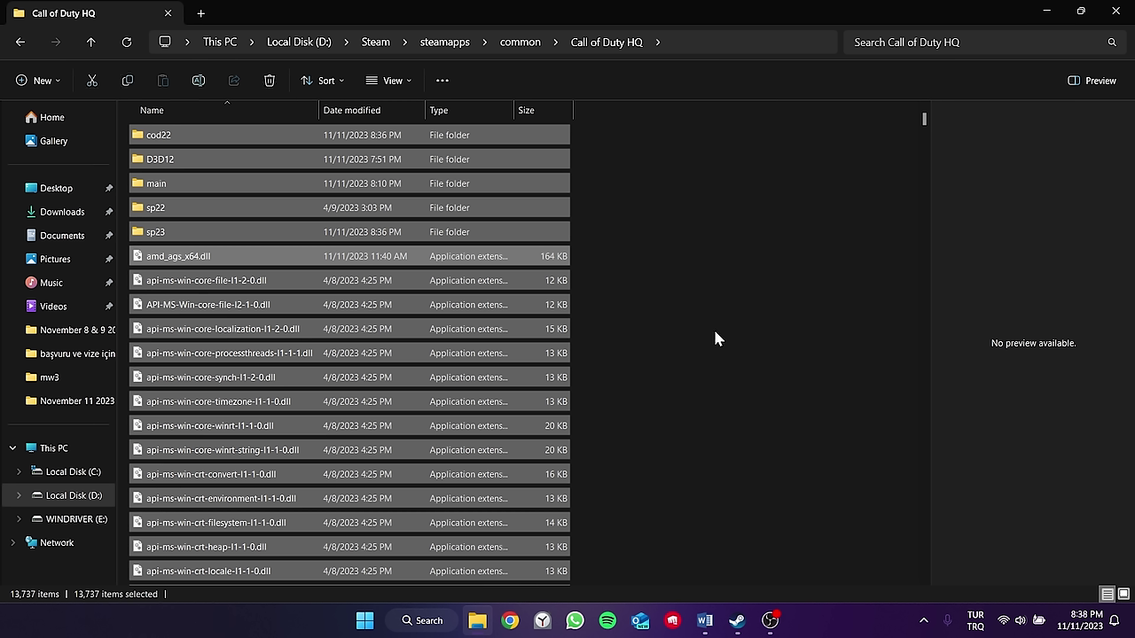
right_click(663, 216)
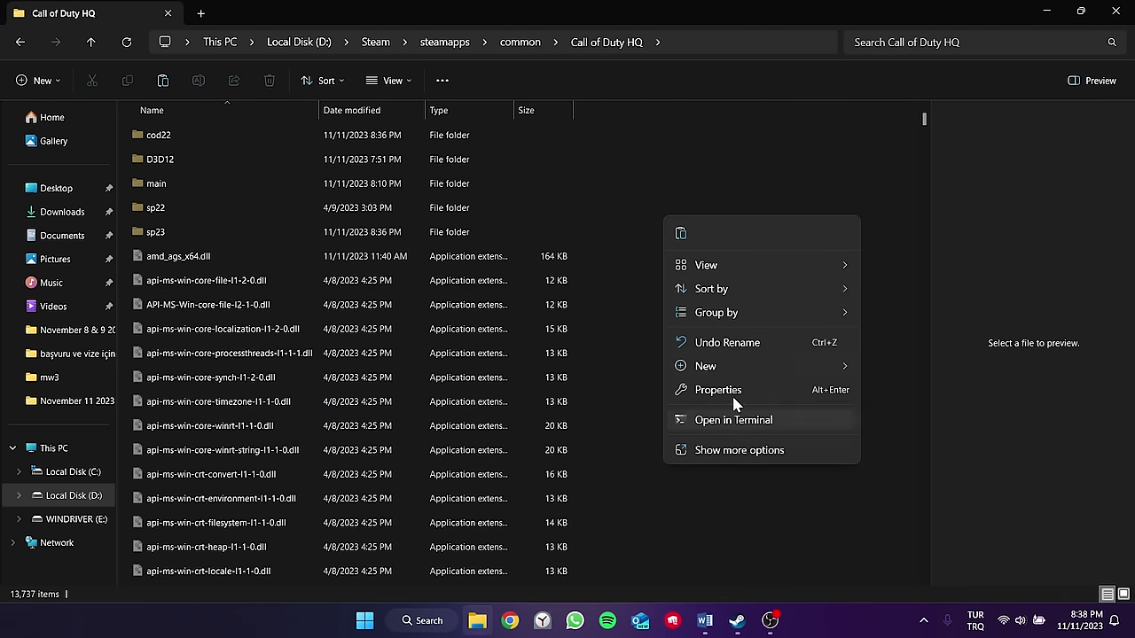
left_click(644, 393)
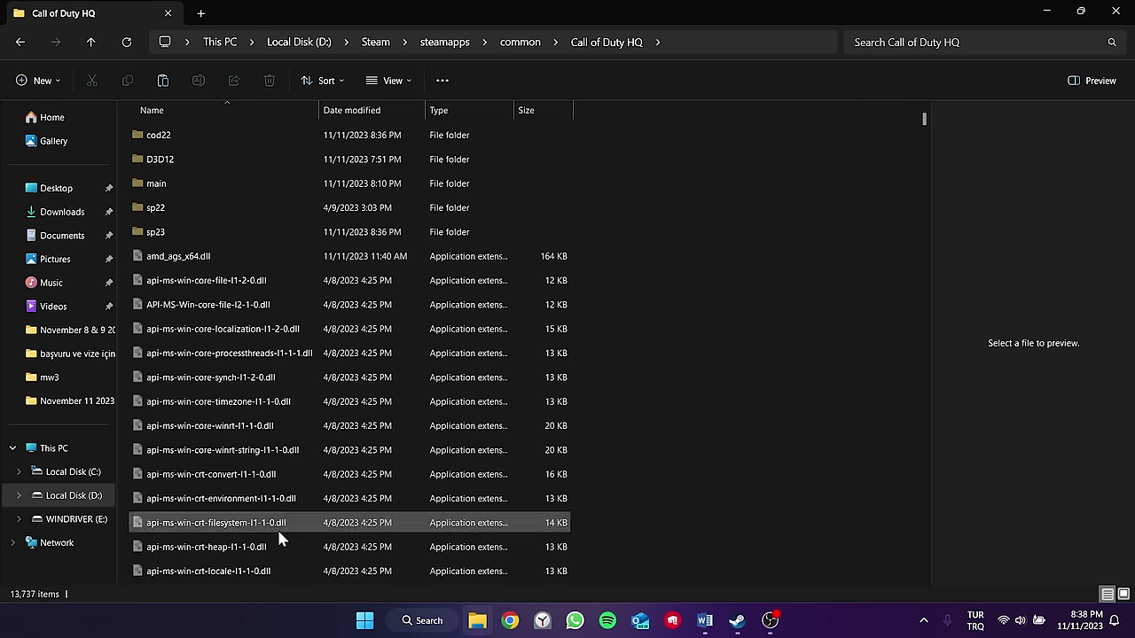
left_click(19, 42)
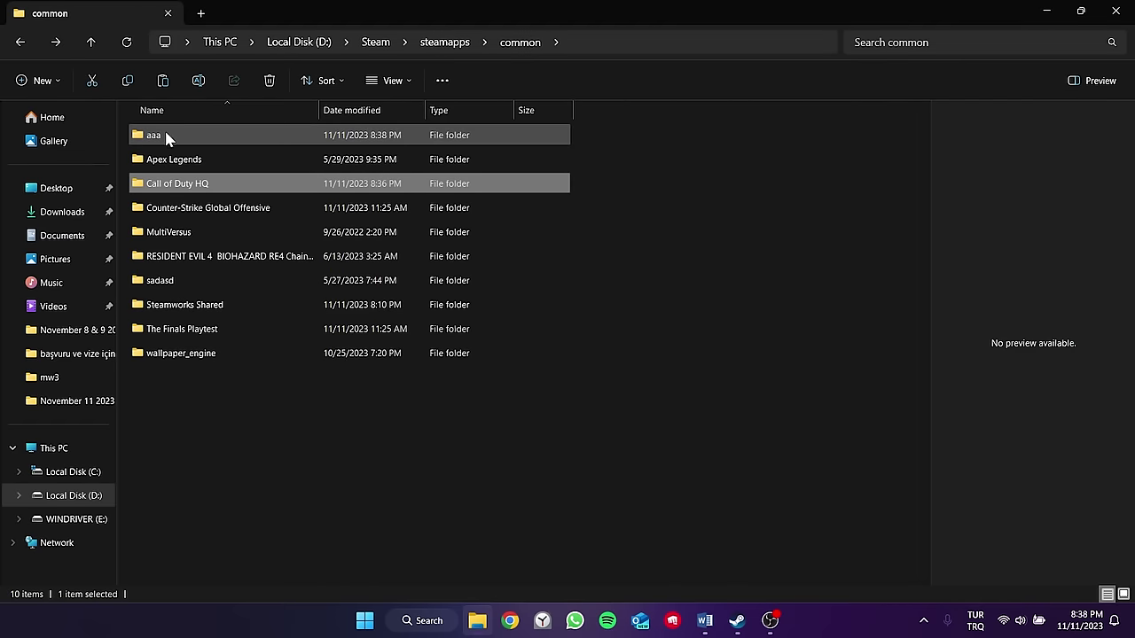
double_click(176, 138)
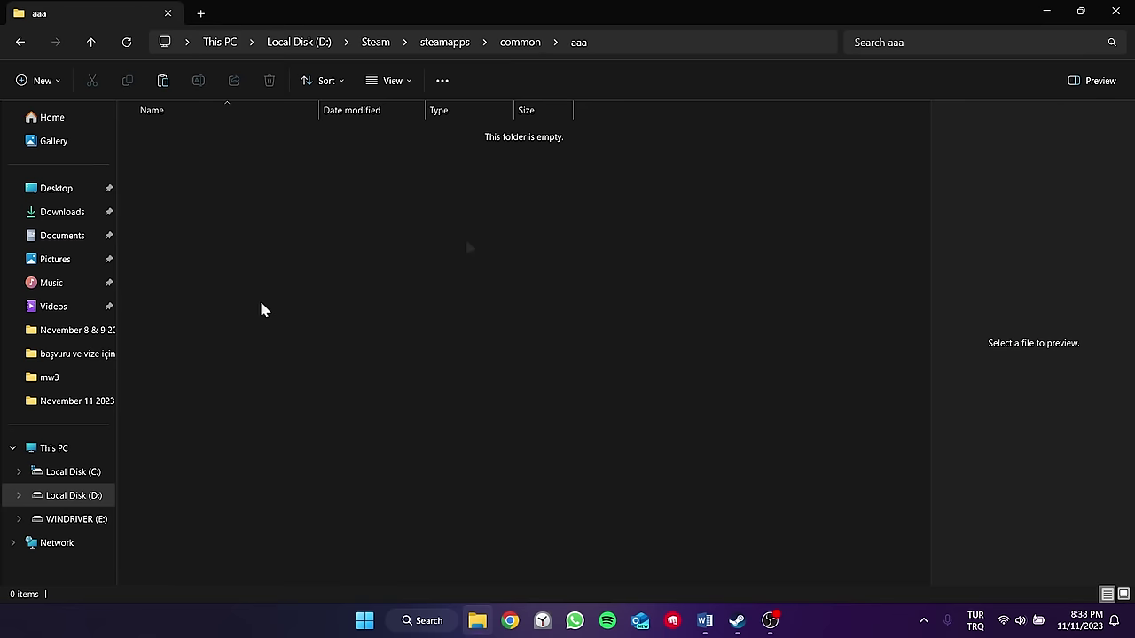
key("ctrl+v")
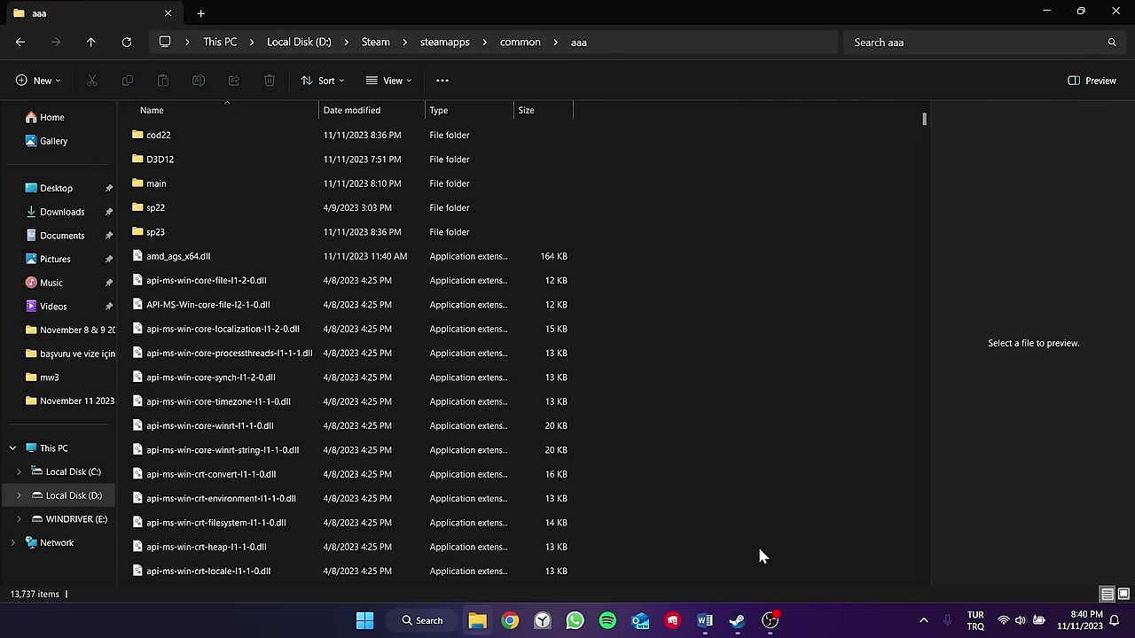
- Switch to Steam and uninstall Call of Duty from this device
left_click(737, 621)
right_click(78, 273)
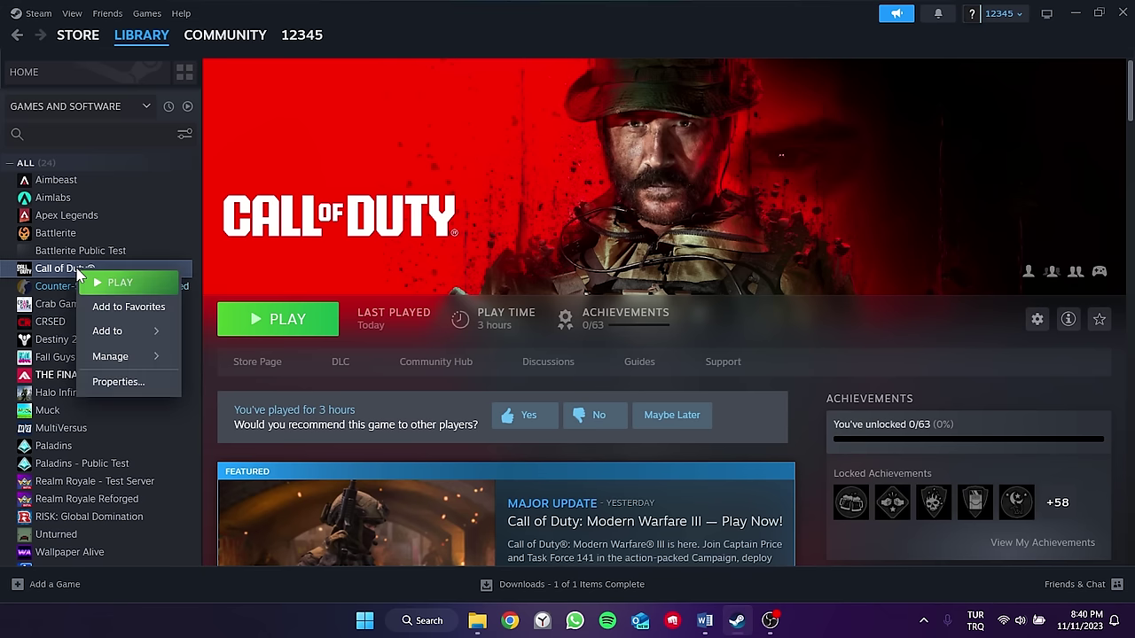
mouse_move(111, 356)
left_click(213, 357)
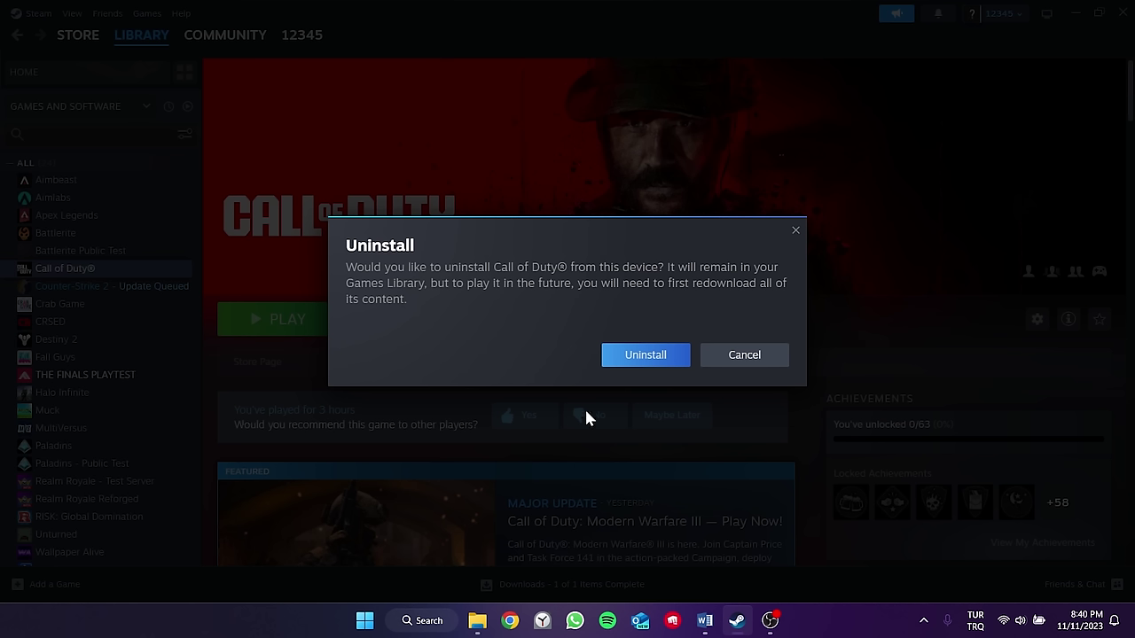
left_click(631, 359)
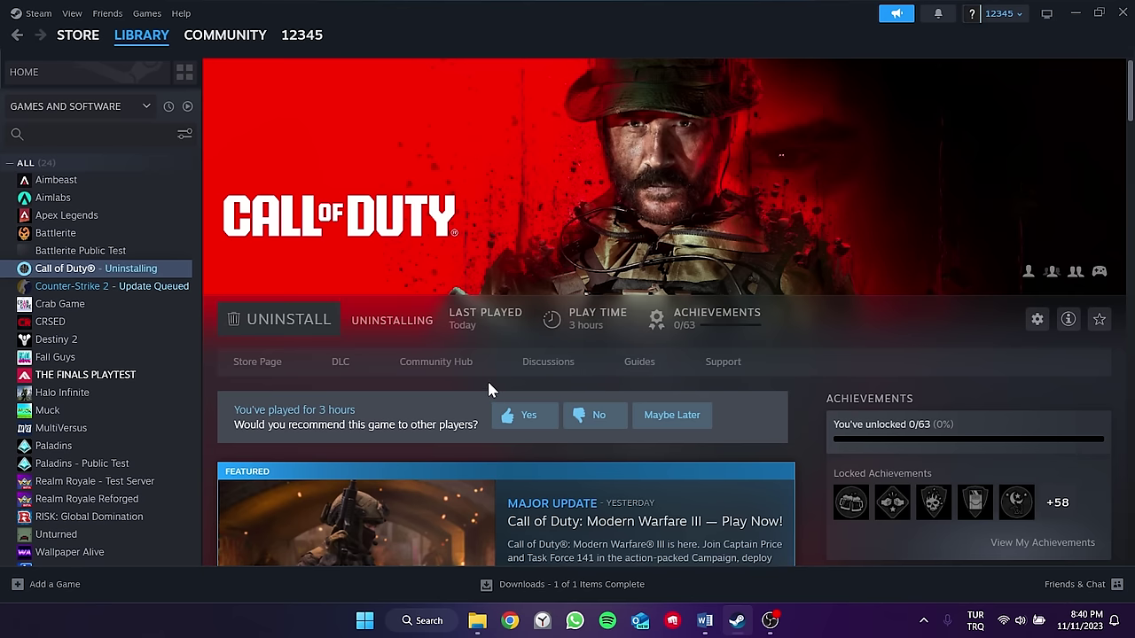
- Check the aaa folder in File Explorer, and start installing Call of Duty on Local Drive (D:) from Steam
left_click(477, 621)
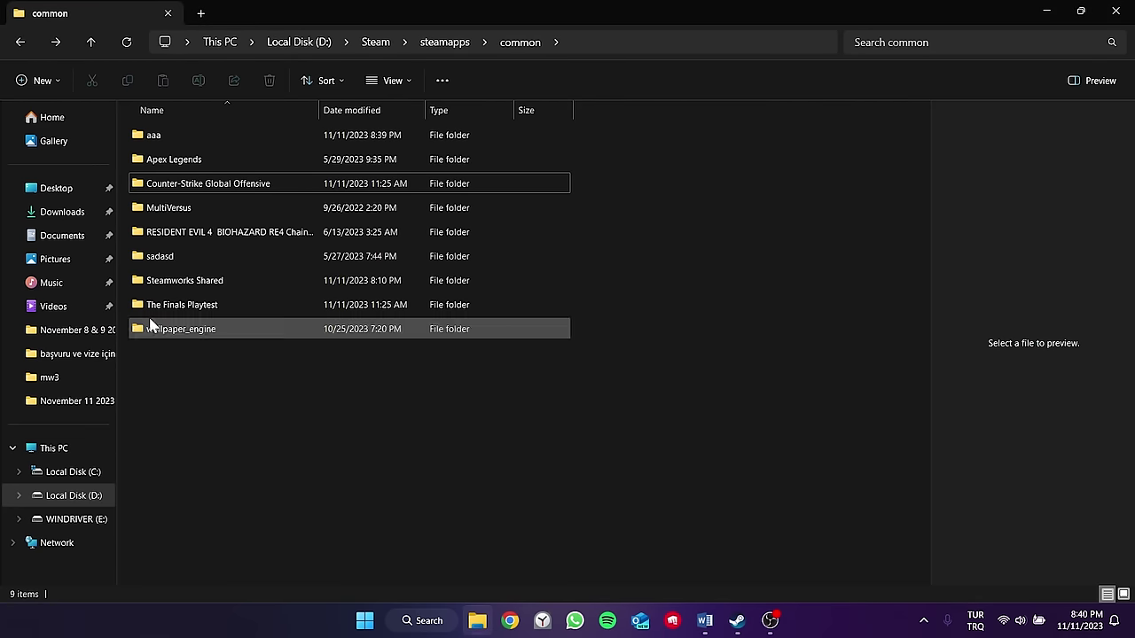
double_click(153, 135)
left_click(19, 41)
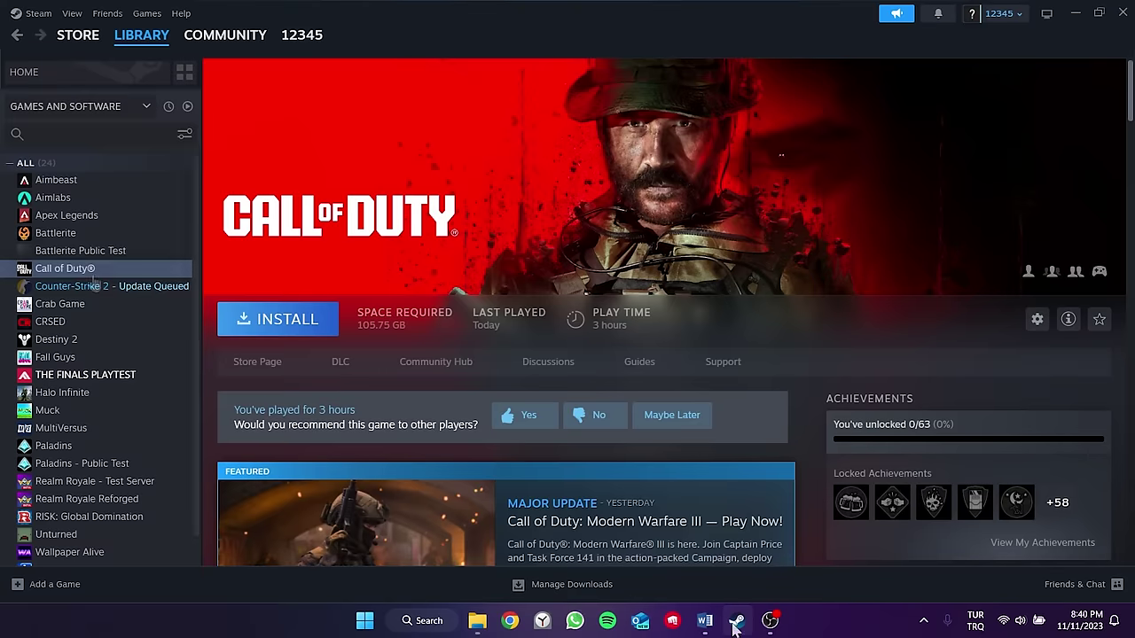
left_click(251, 321)
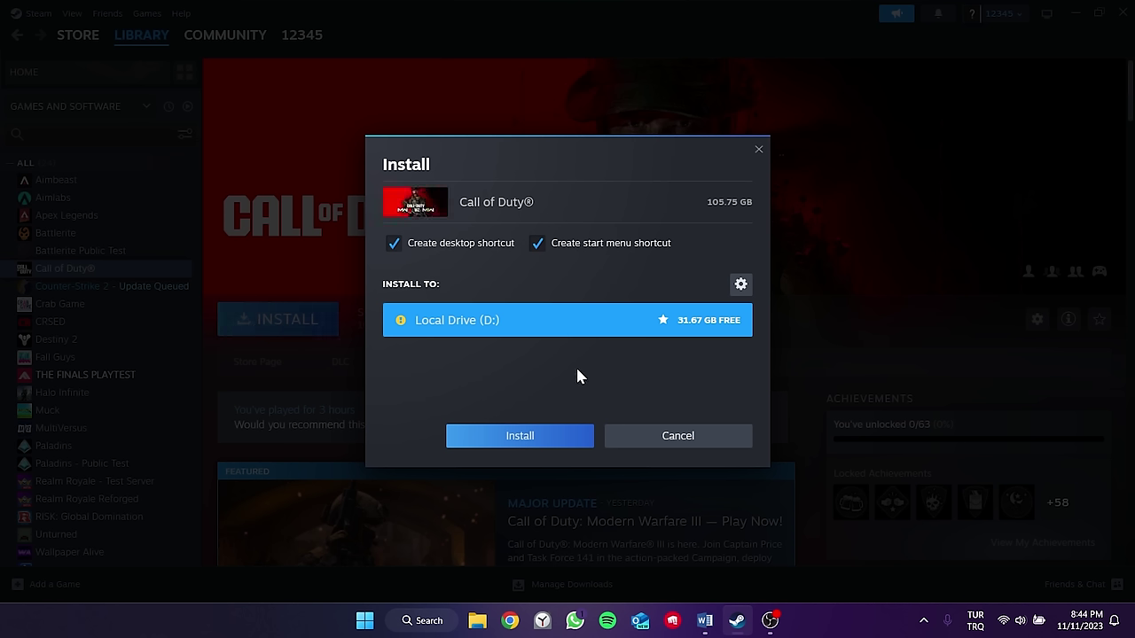
left_click(502, 440)
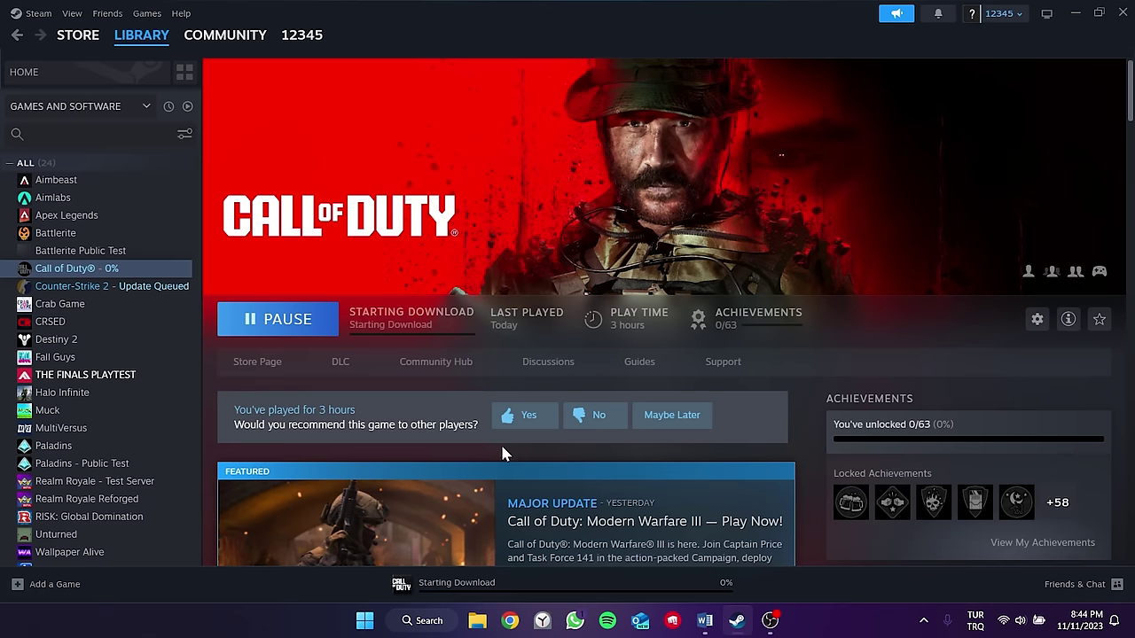
- Check the common folder for Call of Duty HQ in File Explorer, and pause the game's download in Steam
left_click(477, 616)
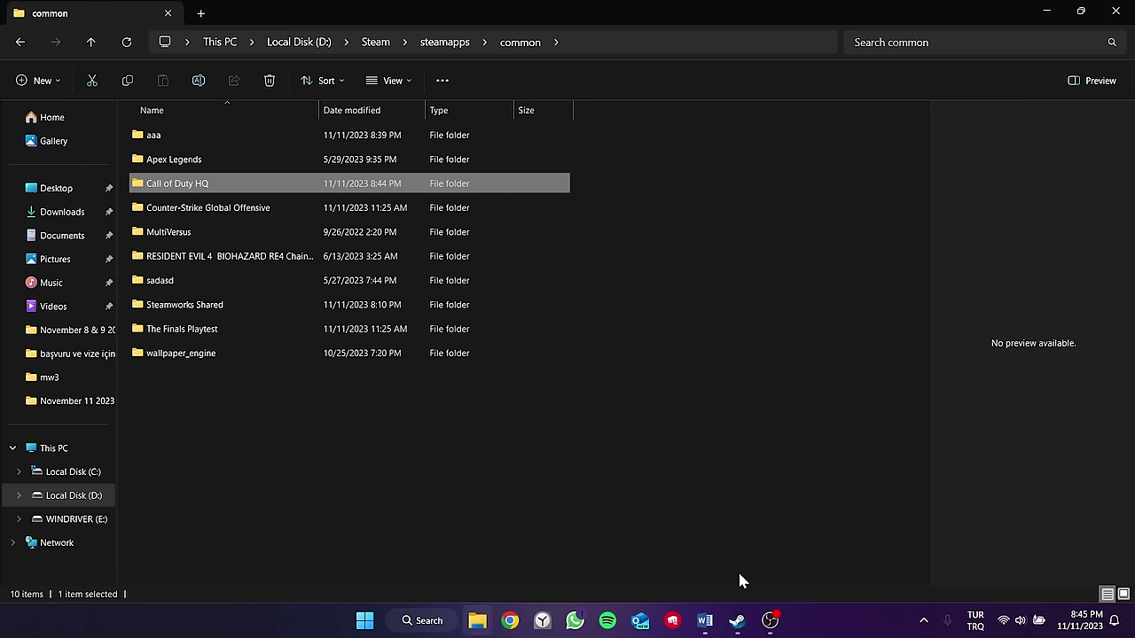
left_click(737, 620)
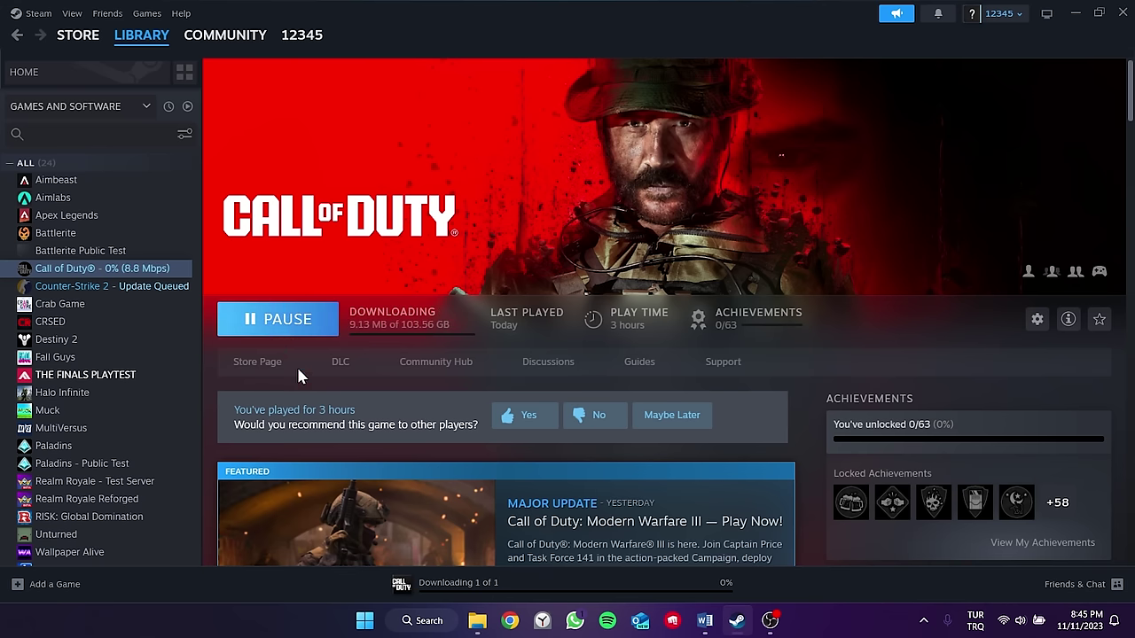
left_click(281, 323)
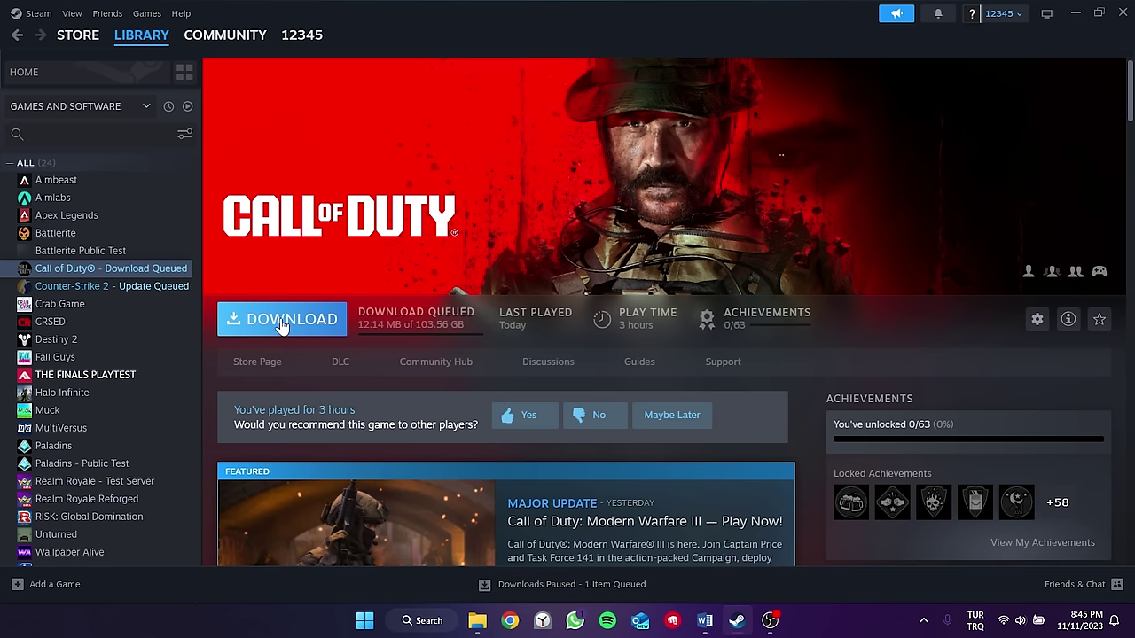
- Uninstall the partly downloaded Call of Duty from Steam
right_click(123, 269)
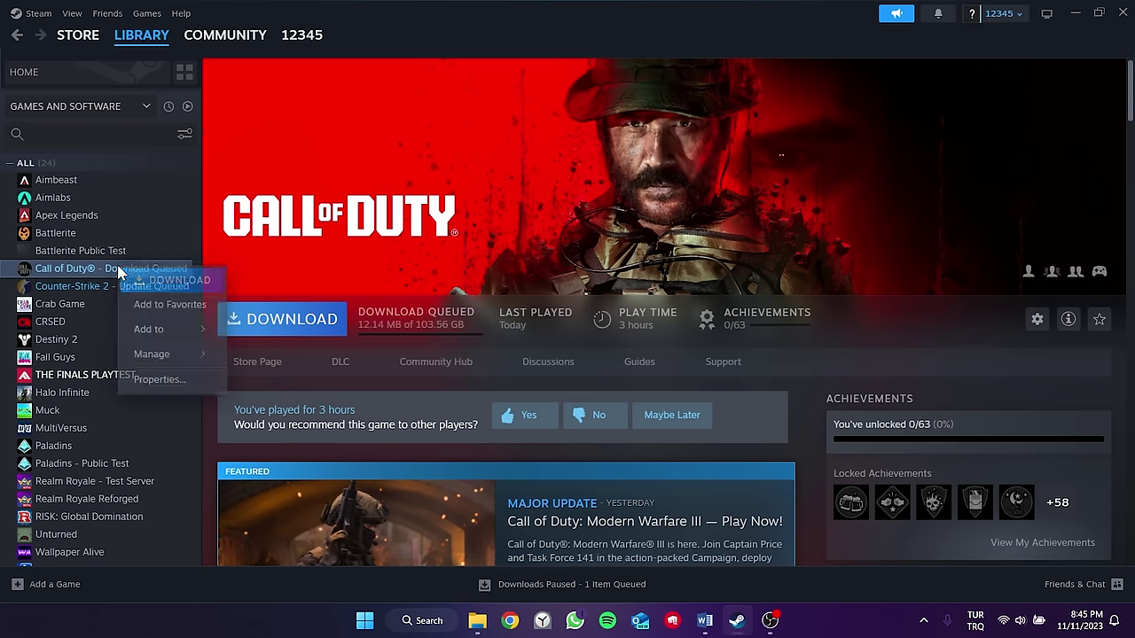
mouse_move(164, 359)
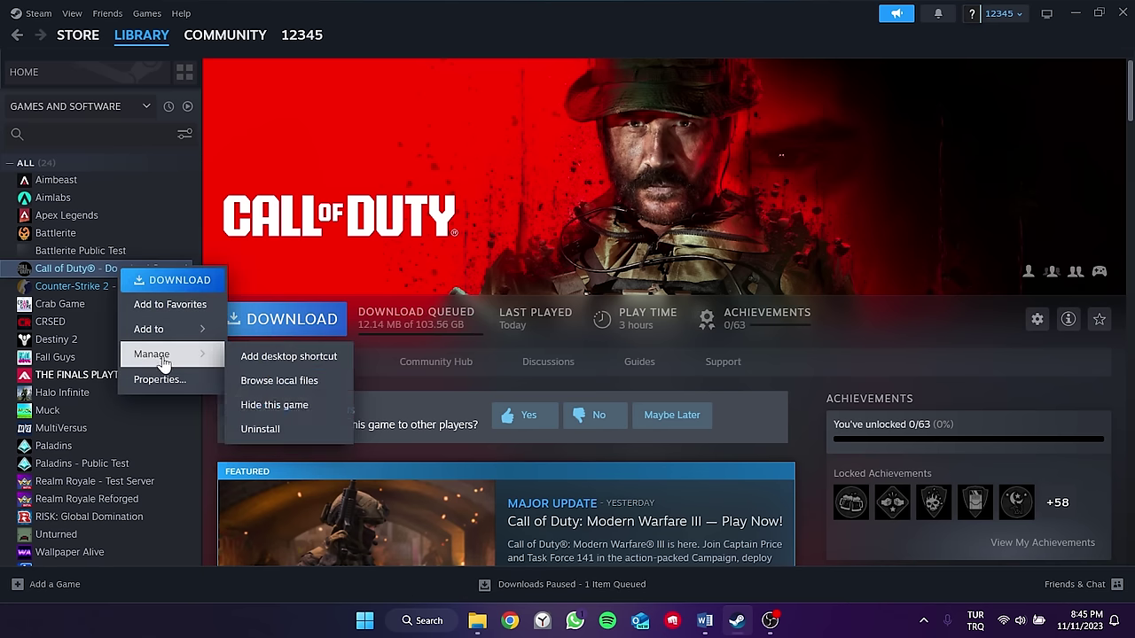
left_click(292, 429)
left_click(635, 359)
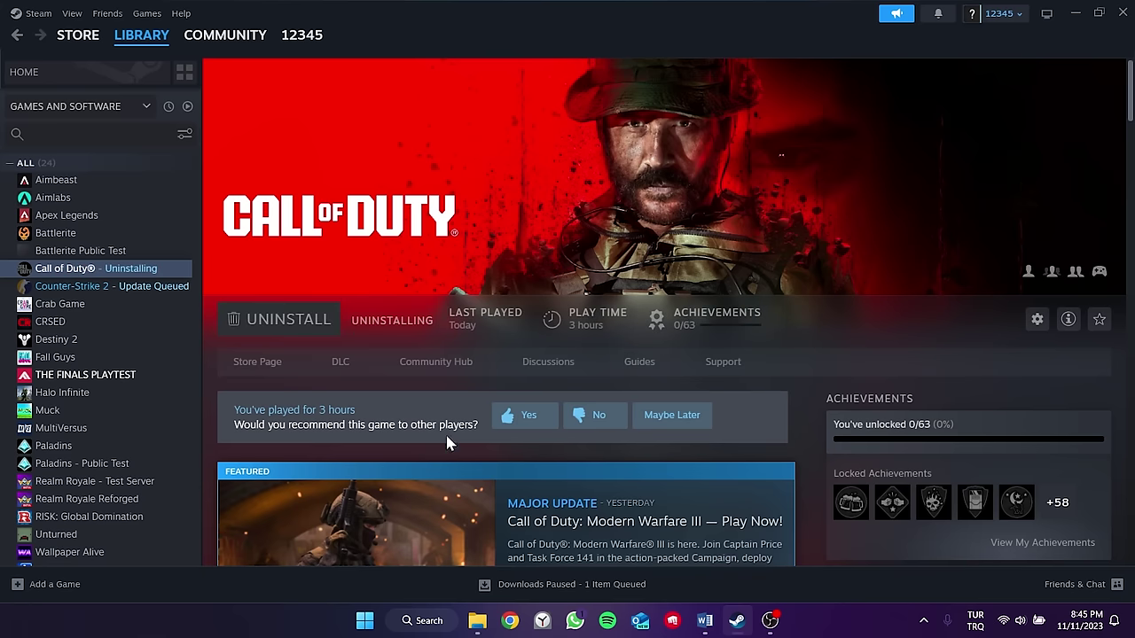
- Move all files from the aaa folder into the empty Call of Duty HQ folder in File Explorer
left_click(477, 621)
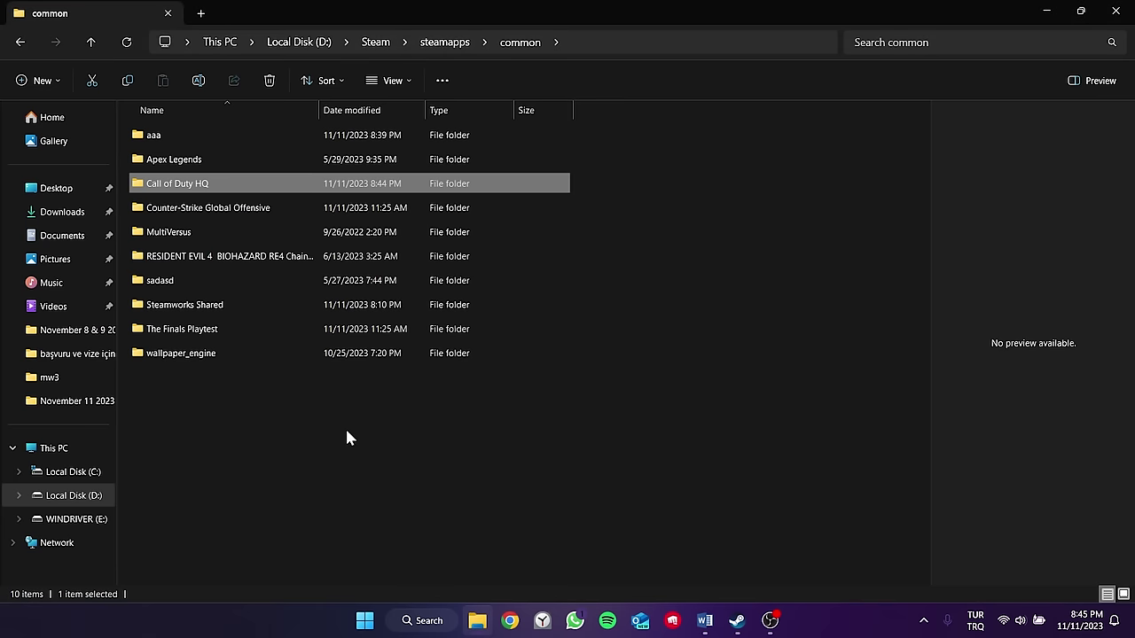
left_click(177, 186)
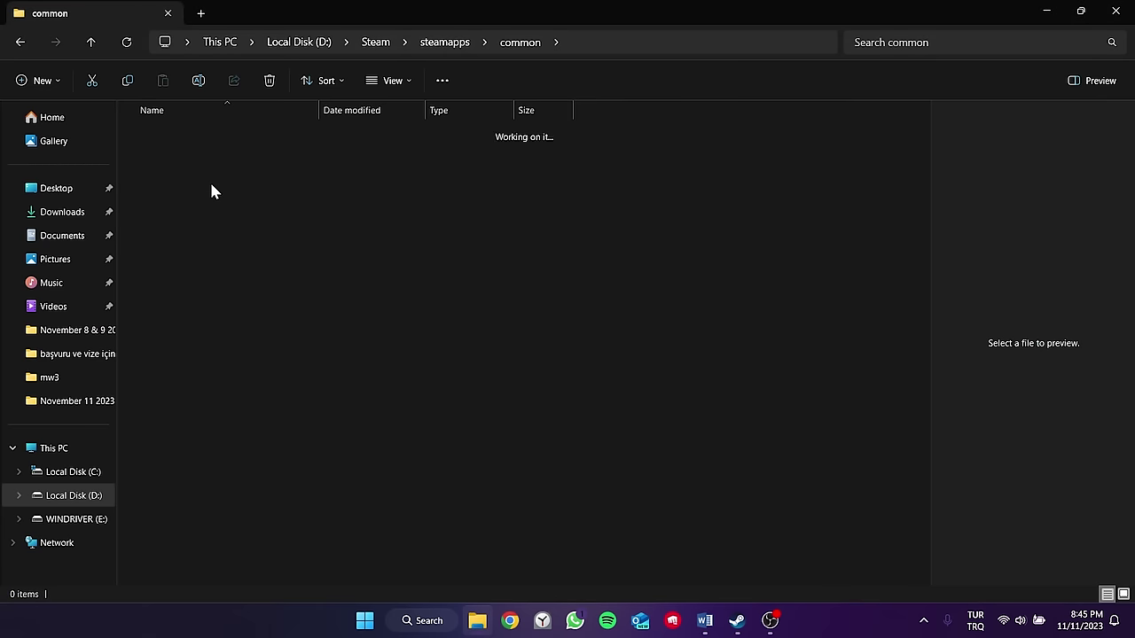
left_click(22, 44)
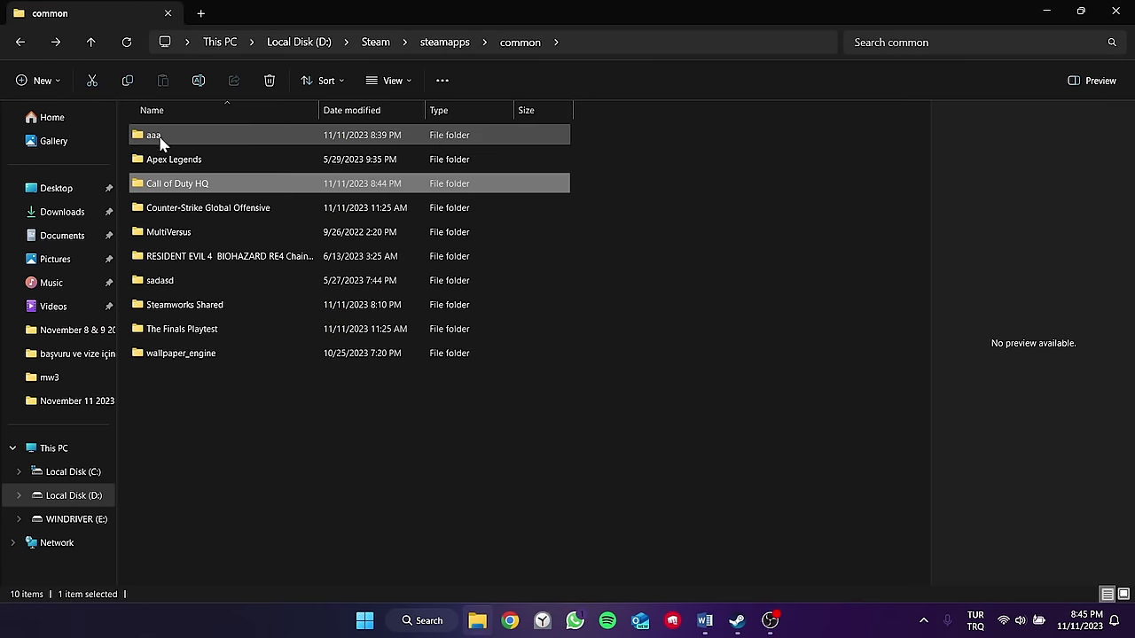
double_click(158, 137)
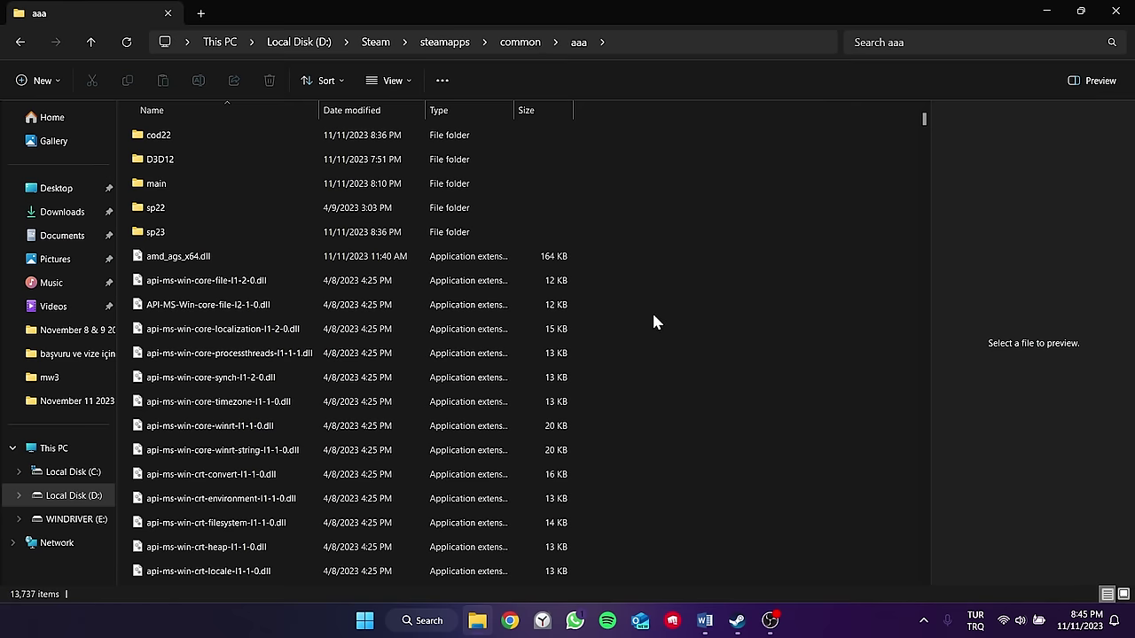
key("ctrl+a")
key("ctrl+x")
left_click(18, 43)
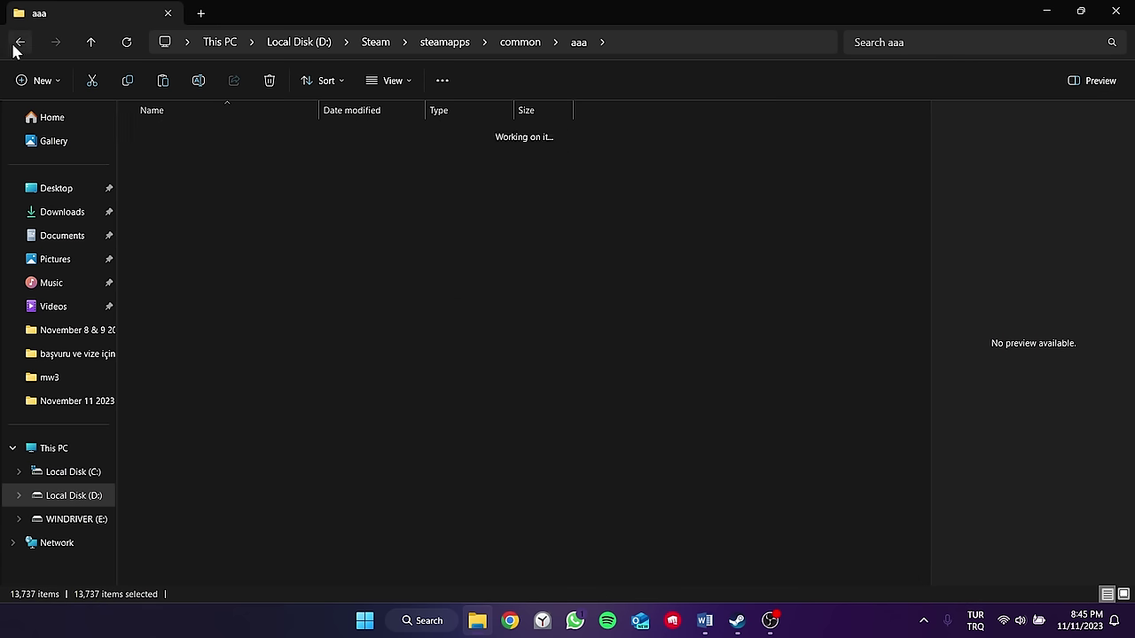
left_click(193, 186)
double_click(193, 186)
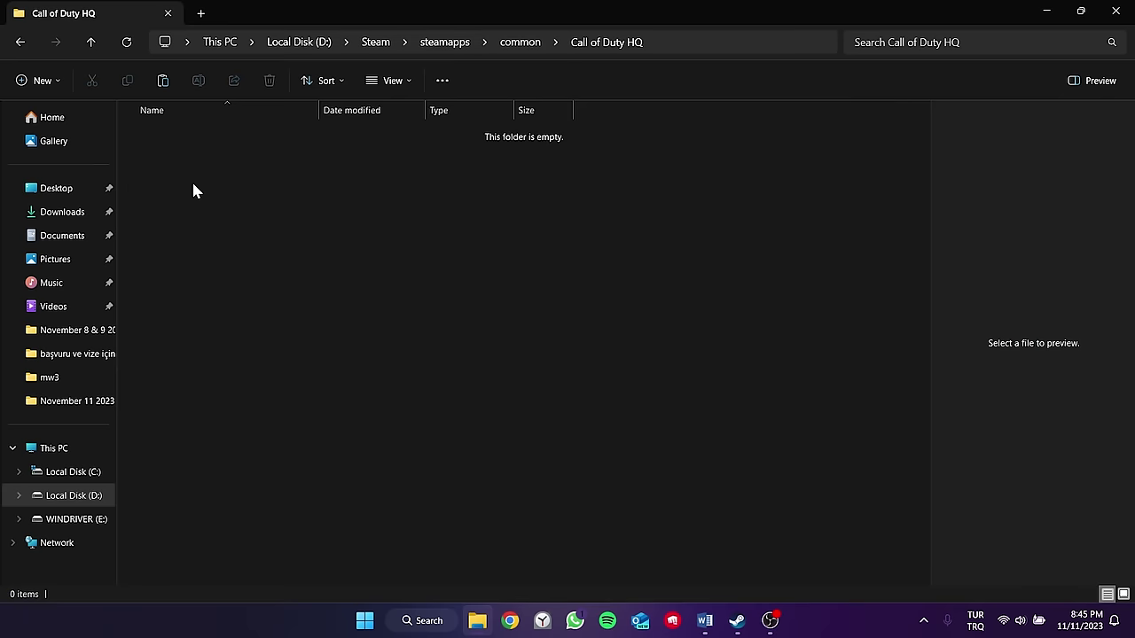
key("ctrl+v")
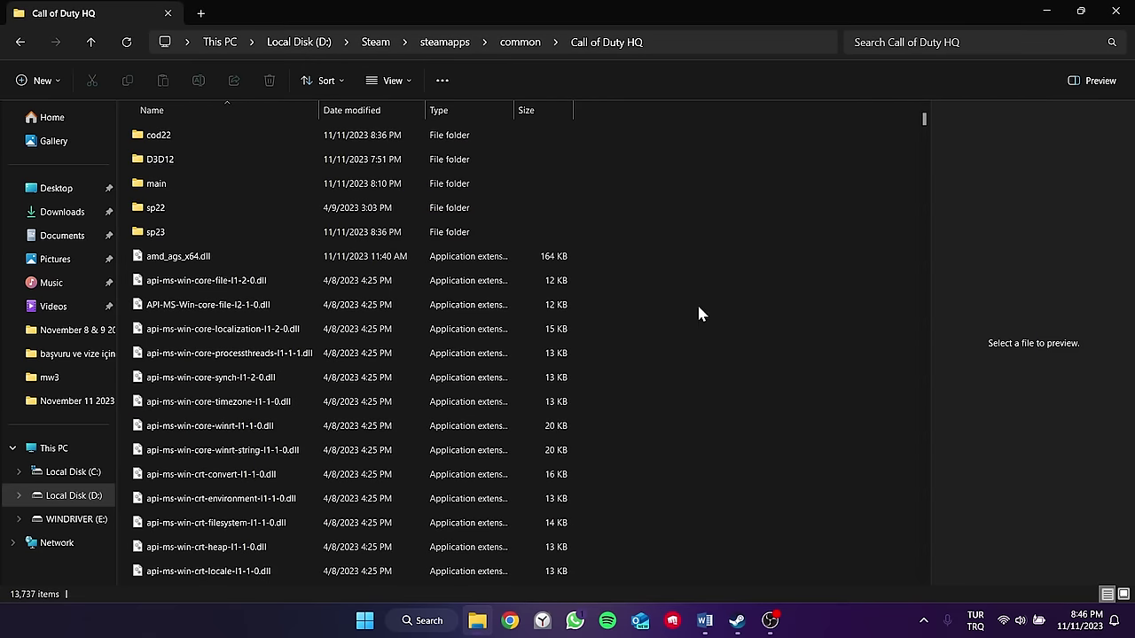
- Switch to Steam and install Call of Duty on Local Drive (D:) with desktop and start menu shortcuts
left_click(737, 621)
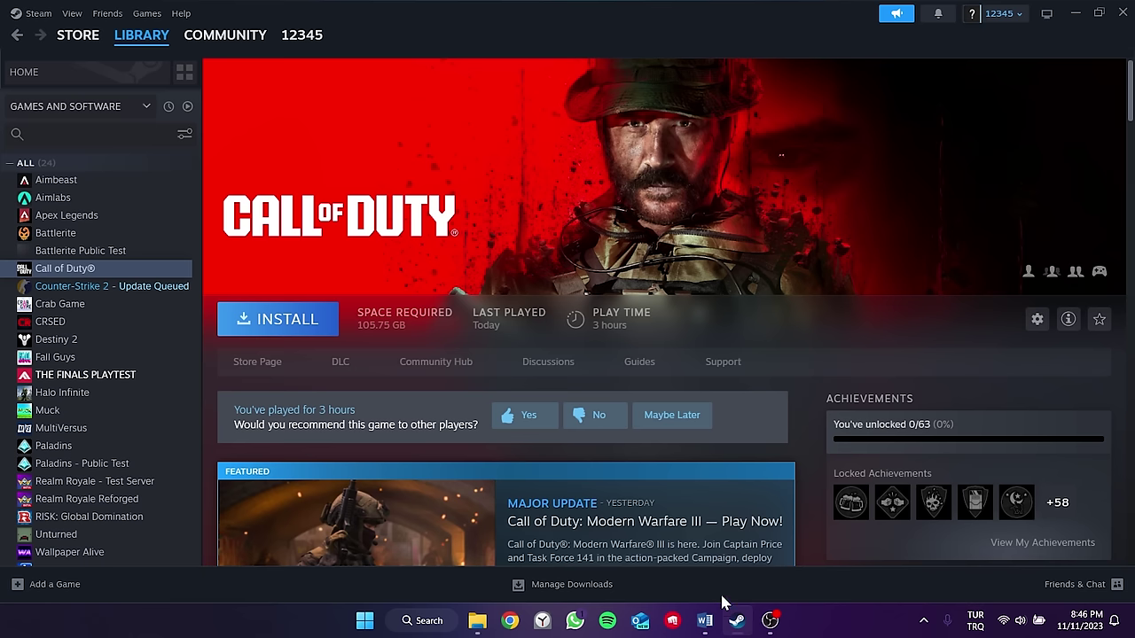
left_click(269, 324)
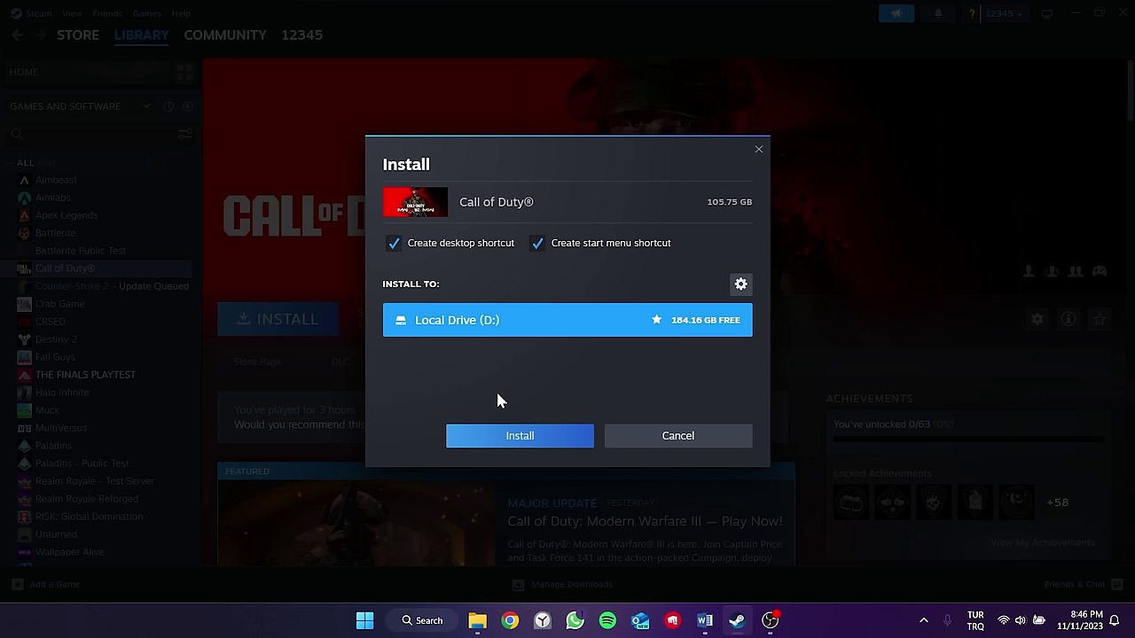
left_click(520, 437)
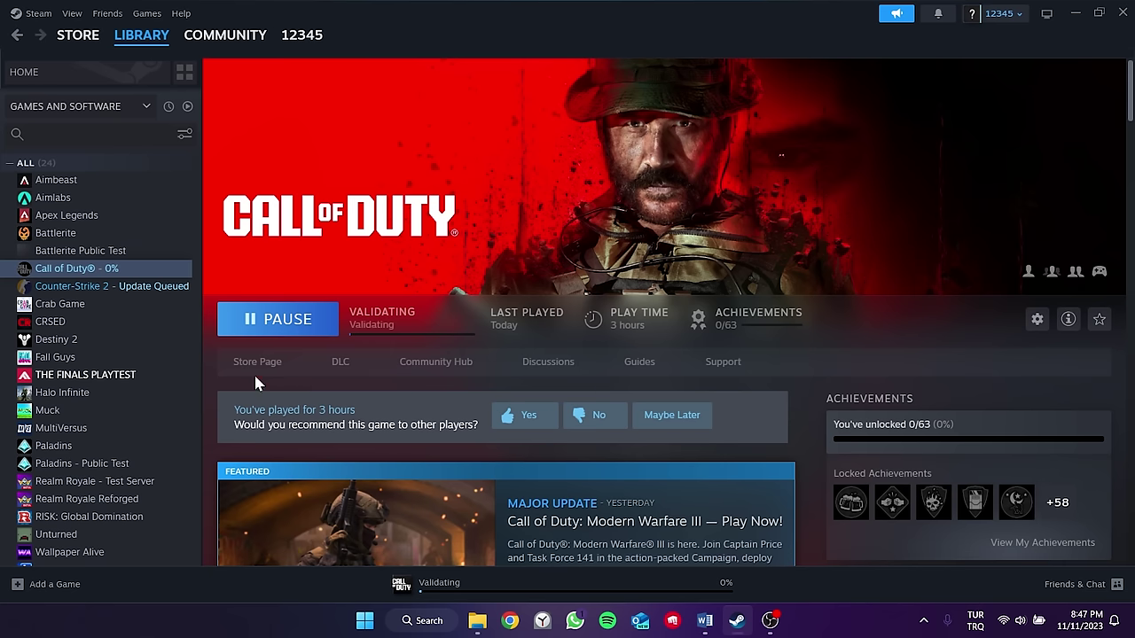
left_click(482, 326)
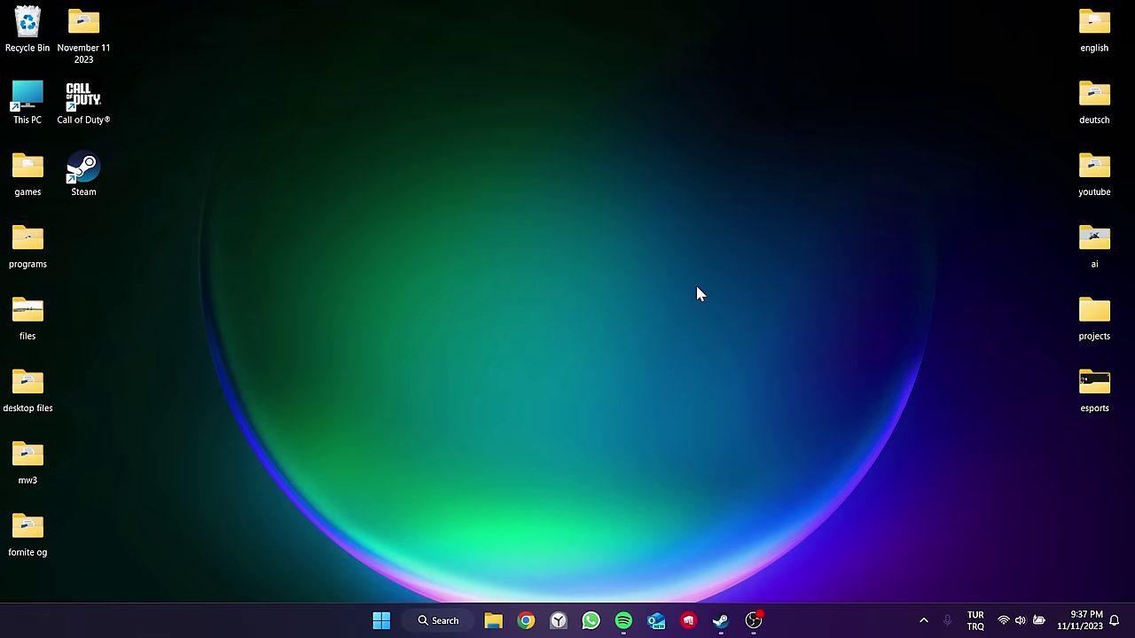
- Check the free space of Local Disk (C:) and Local Disk (D:) in File Explorer, and close the window
left_click(497, 618)
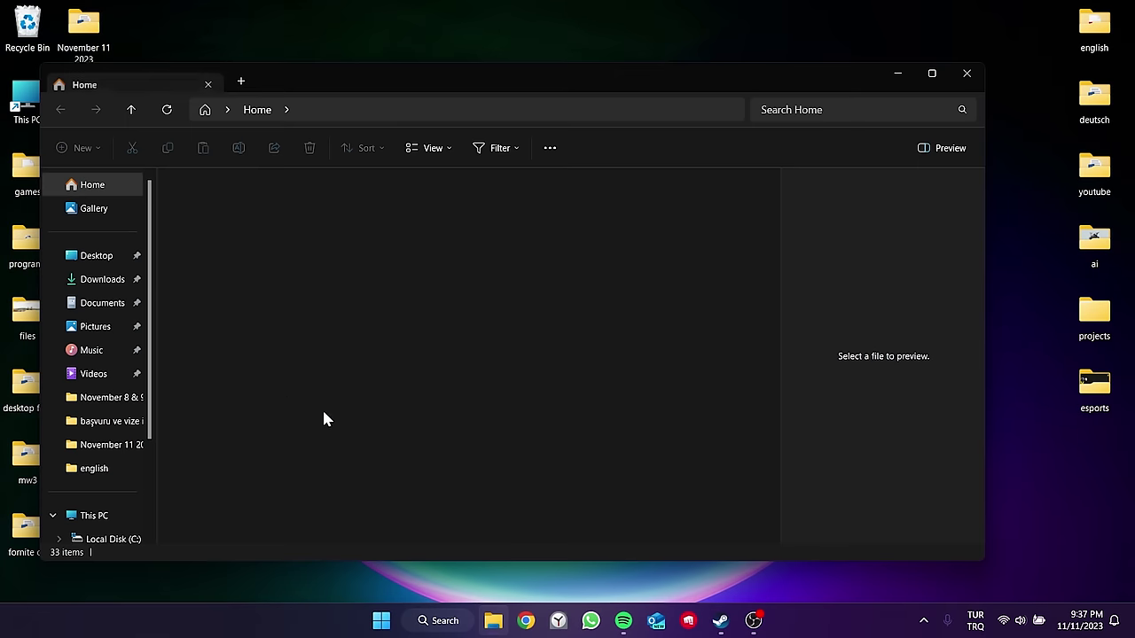
left_click(93, 515)
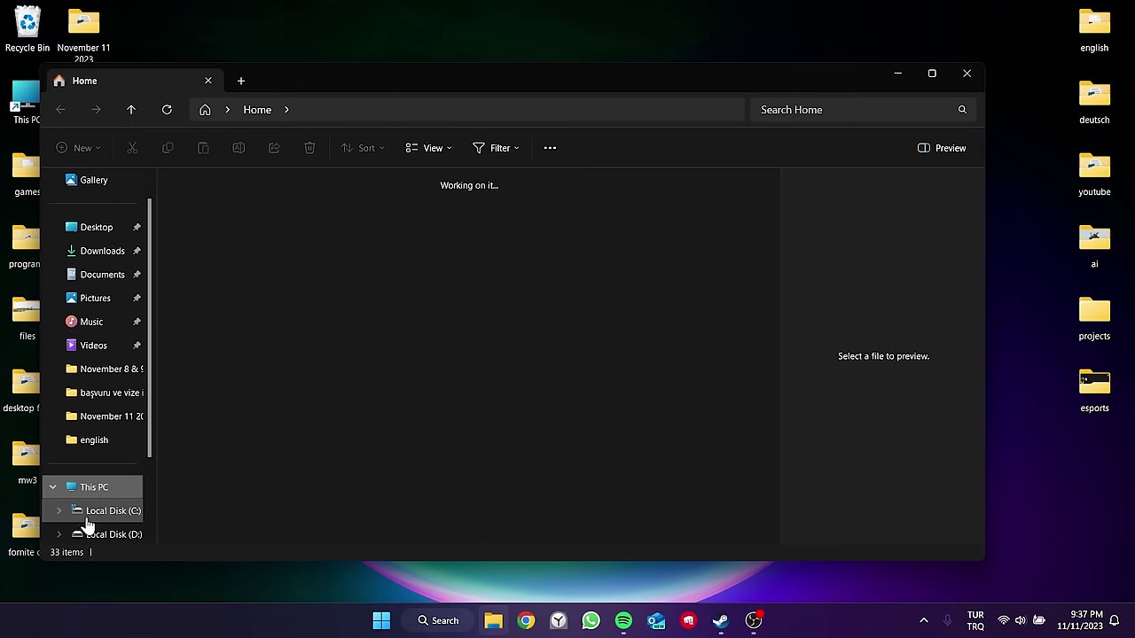
left_click(414, 223)
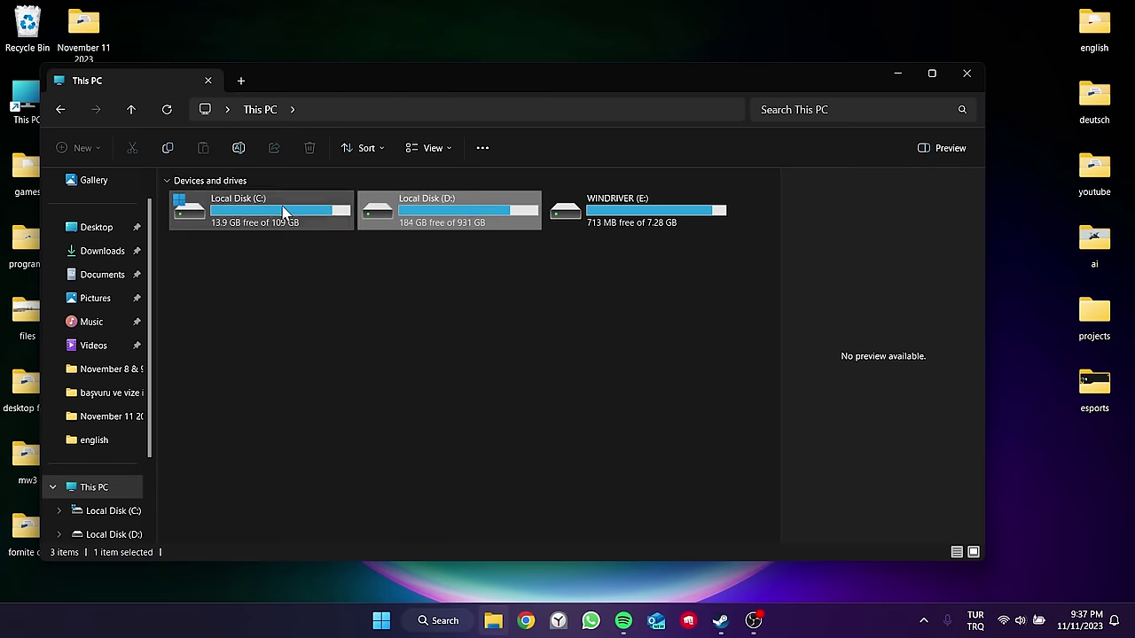
left_click(363, 333)
left_click(448, 223)
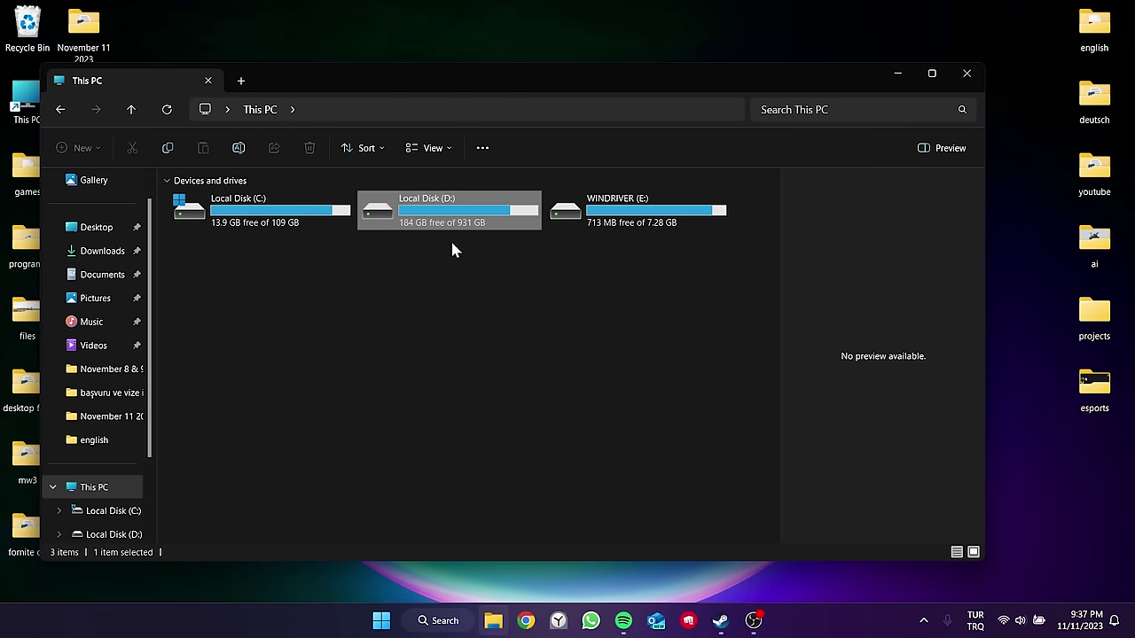
key("Left")
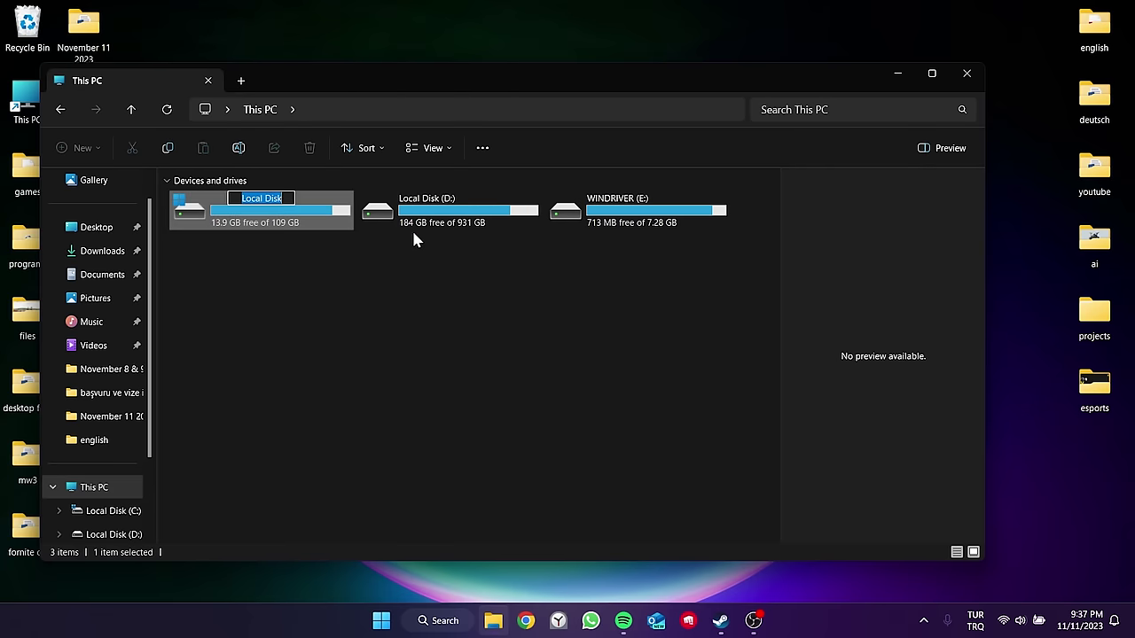
left_click(418, 215)
left_click(408, 292)
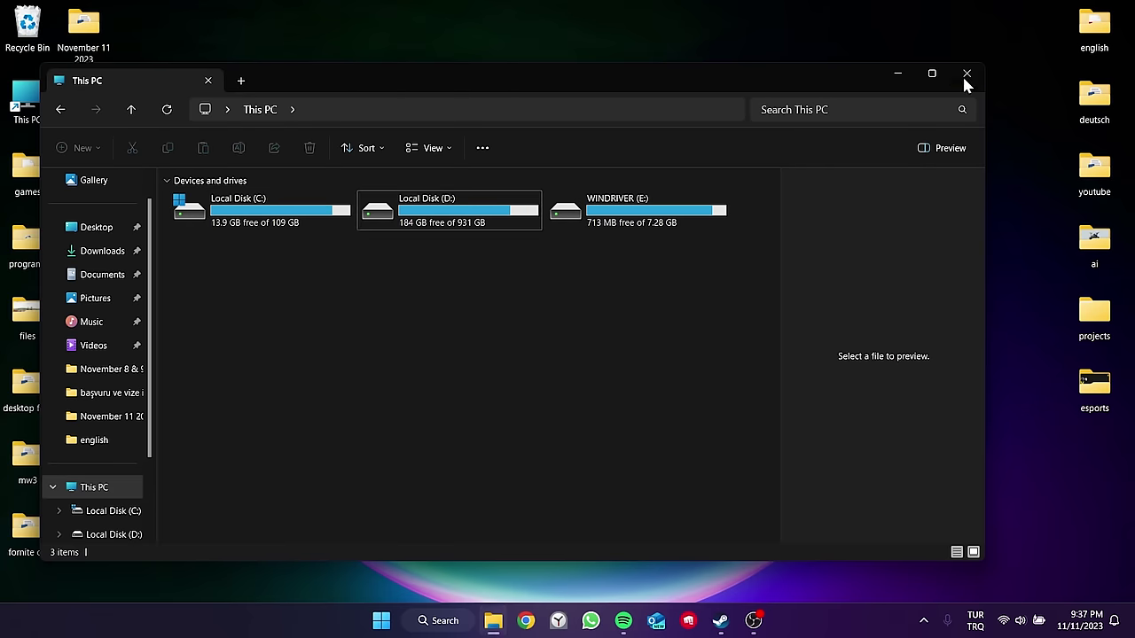
left_click(967, 75)
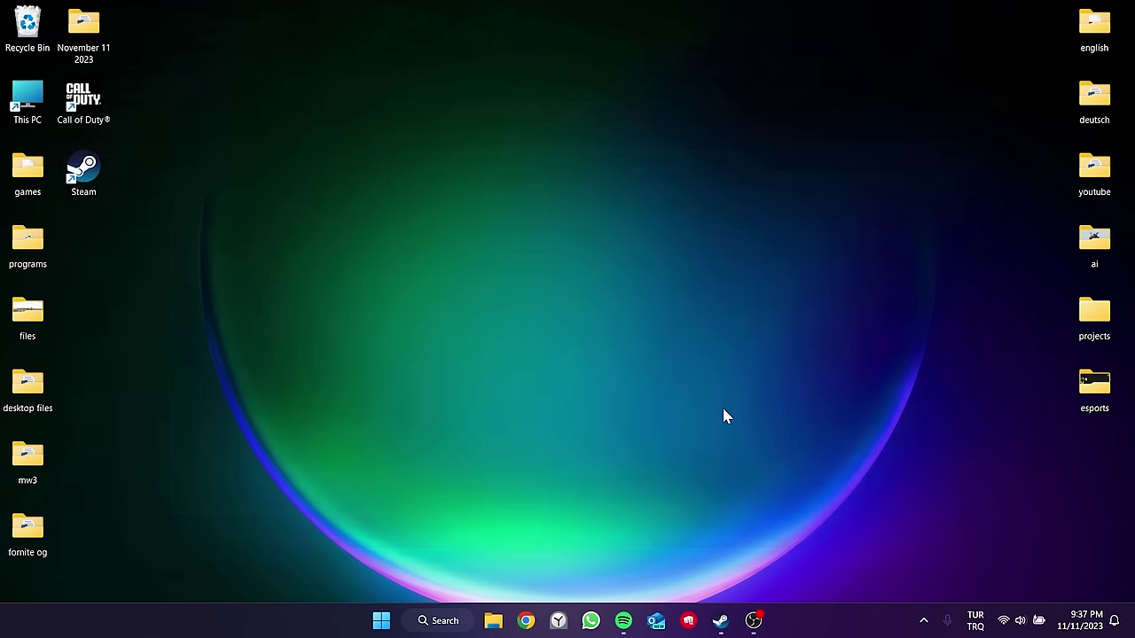
- Switch to Steam and add Local Drive (C:) as a new library folder in the storage settings
left_click(720, 621)
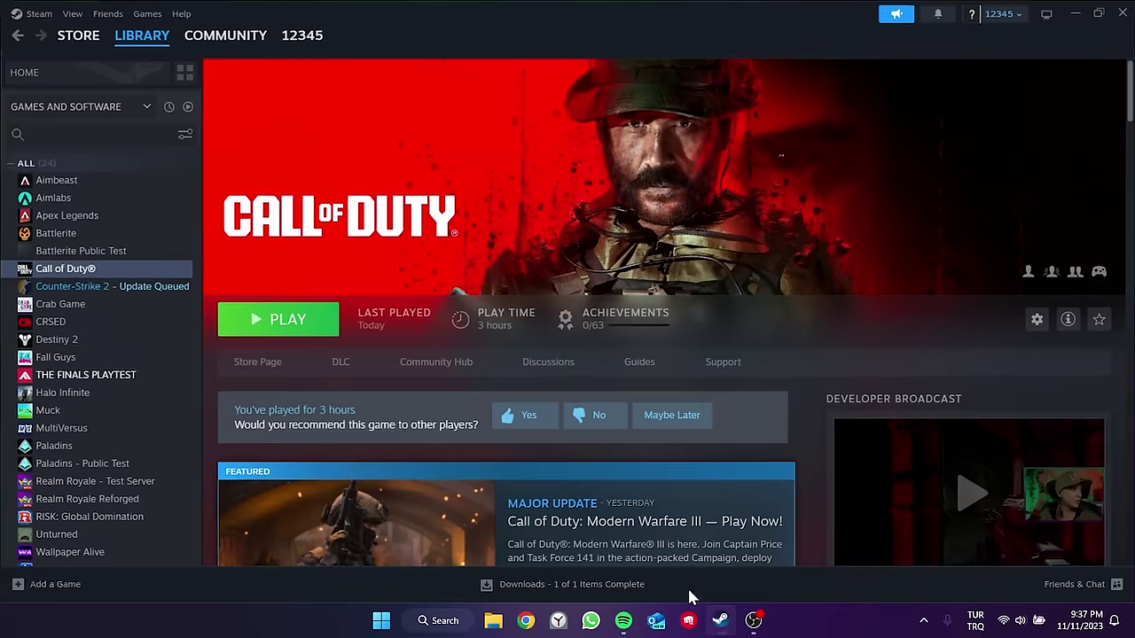
left_click(39, 14)
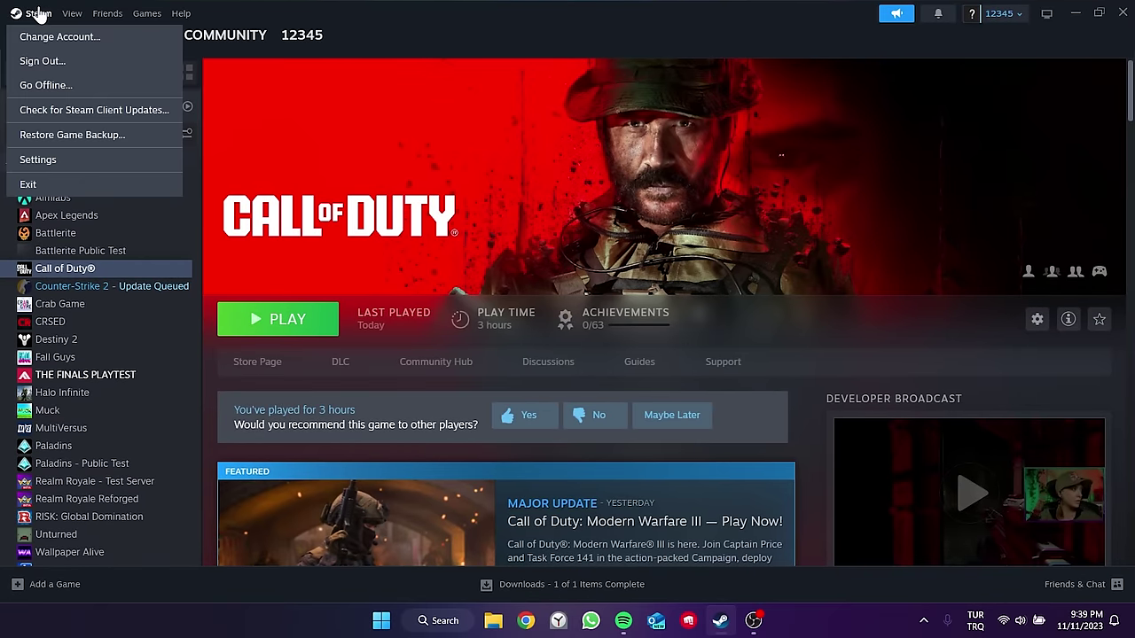
left_click(38, 159)
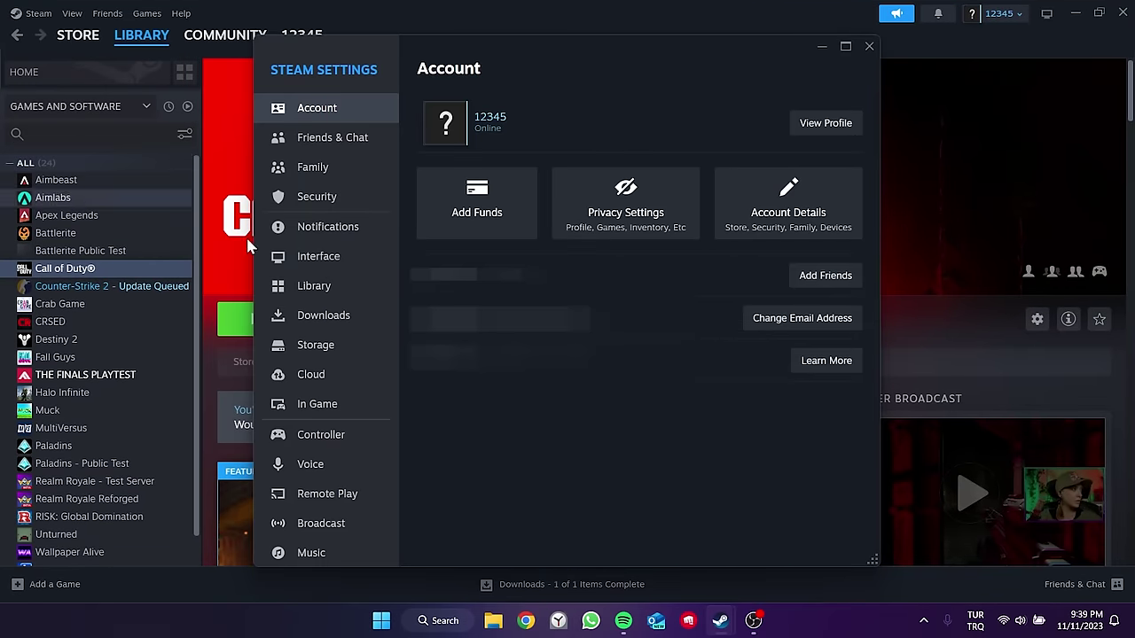
left_click(318, 346)
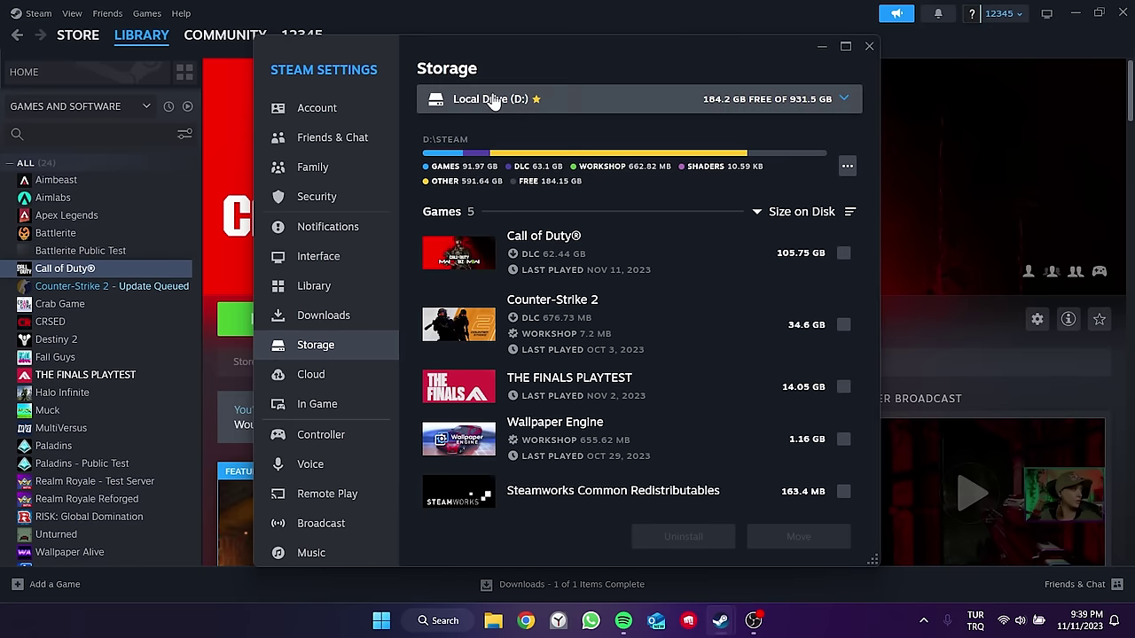
left_click(694, 110)
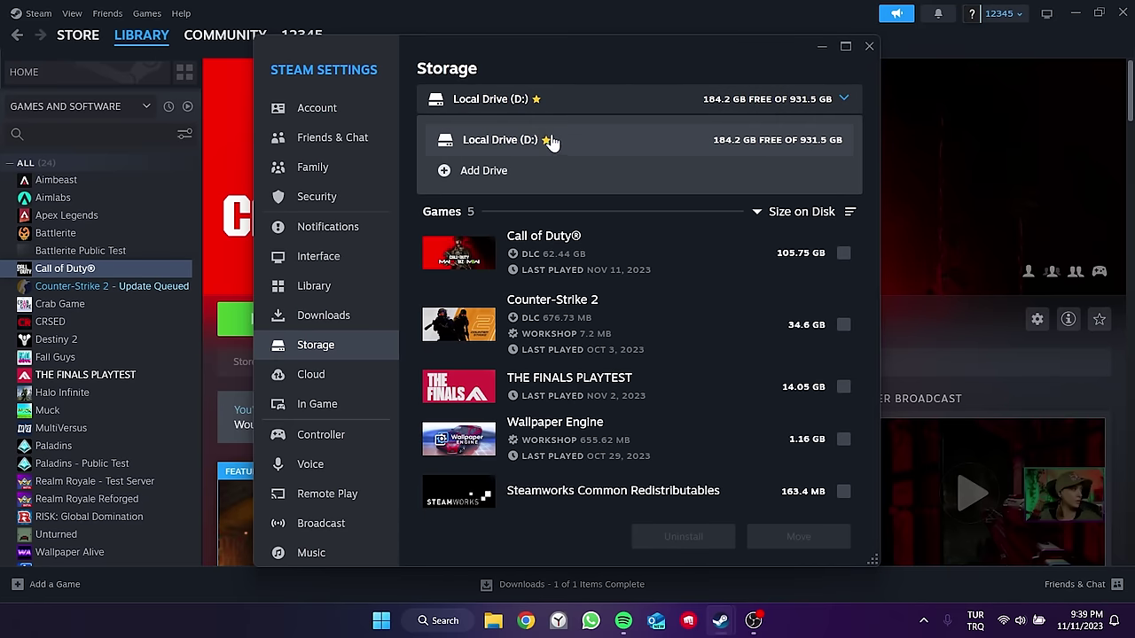
left_click(478, 173)
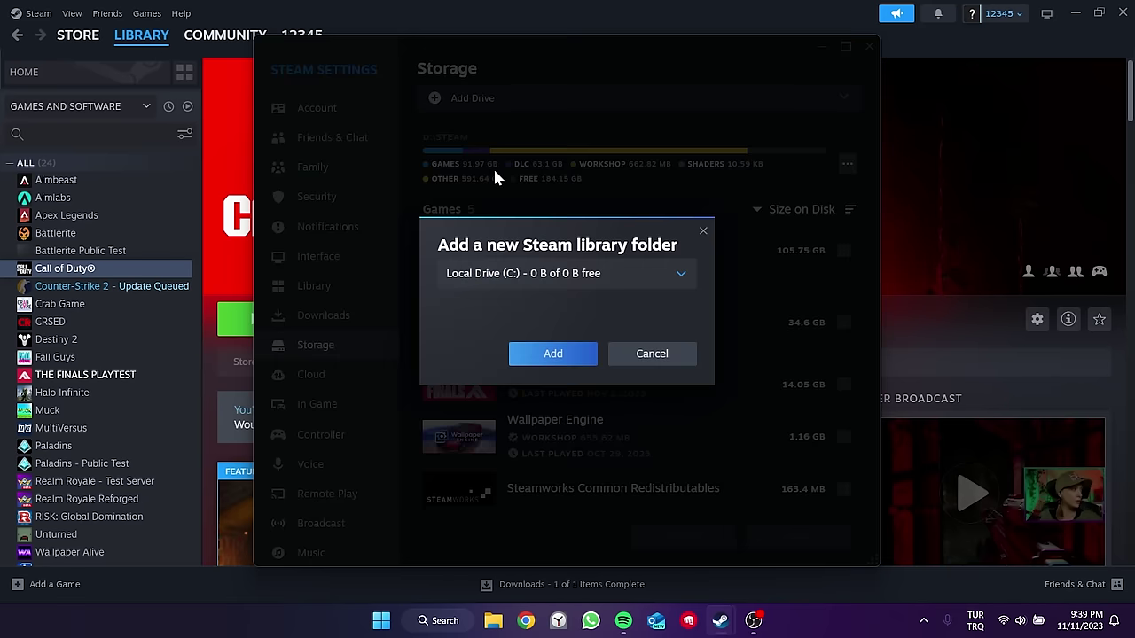
left_click(489, 277)
left_click(501, 279)
left_click(552, 353)
left_click(585, 99)
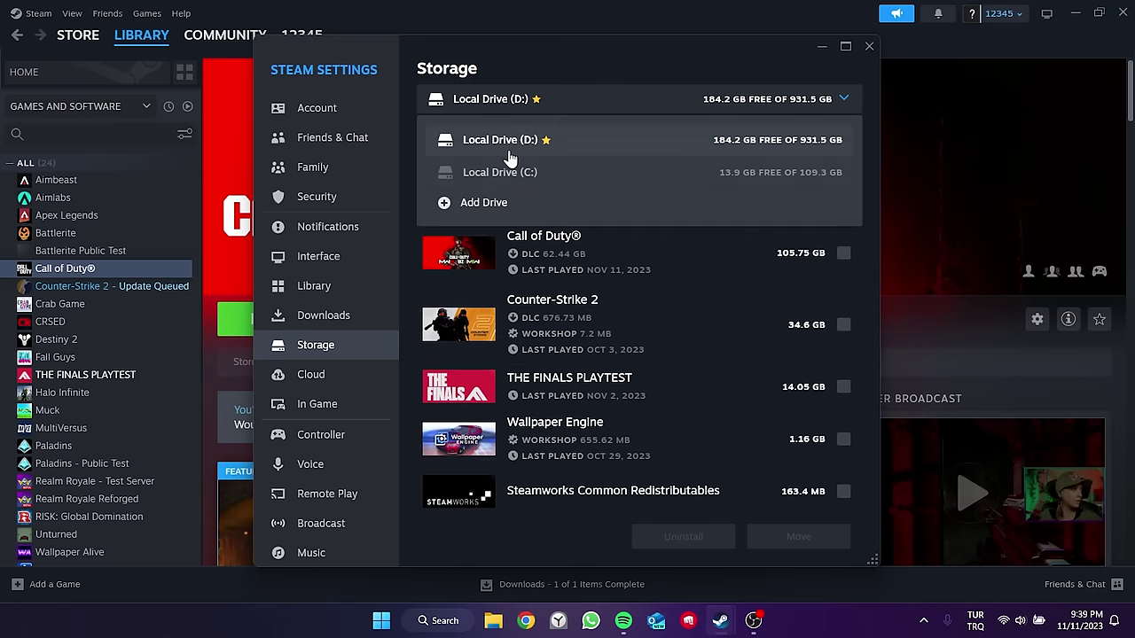
left_click(843, 100)
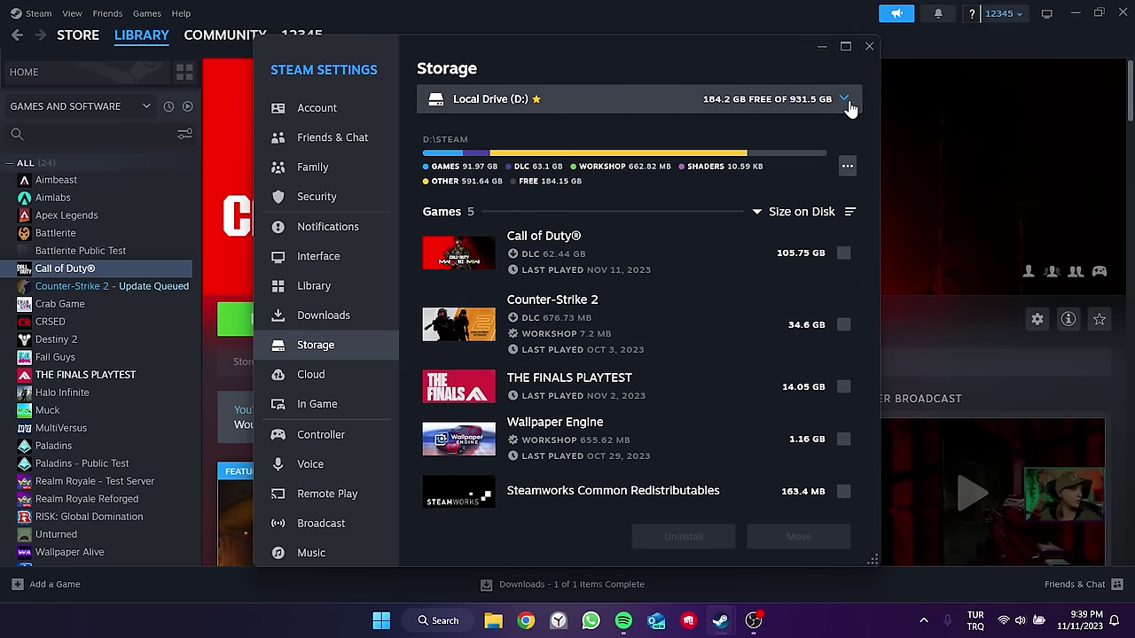
- Try to move Call of Duty from Local Drive (D:) to Local Drive (C:), cancel the move, and close the Steam settings
left_click(843, 253)
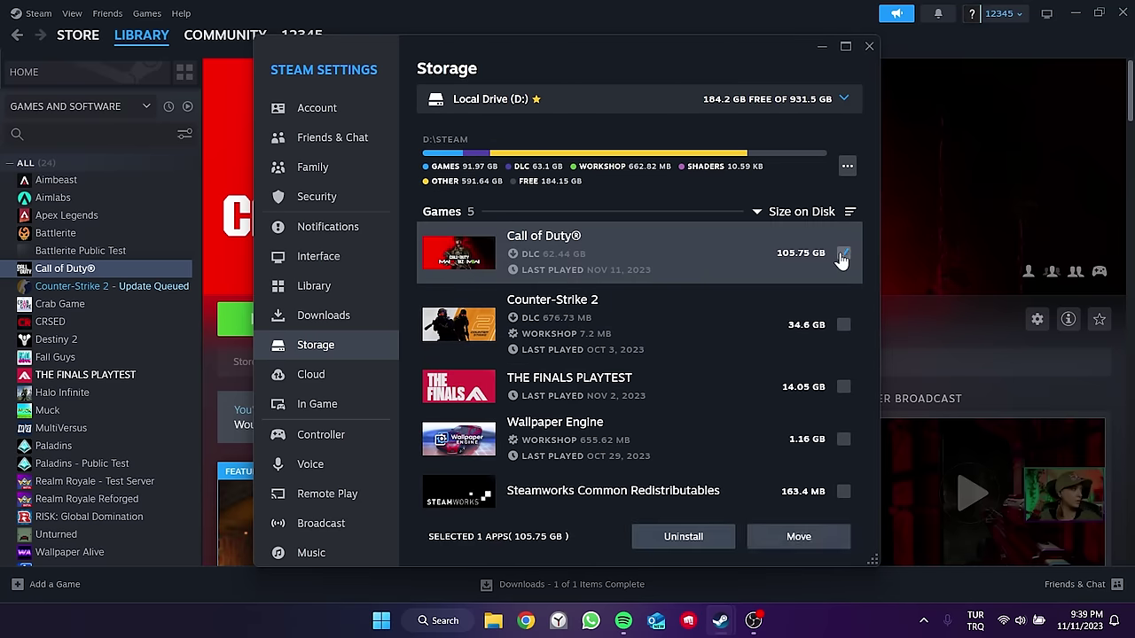
left_click(798, 536)
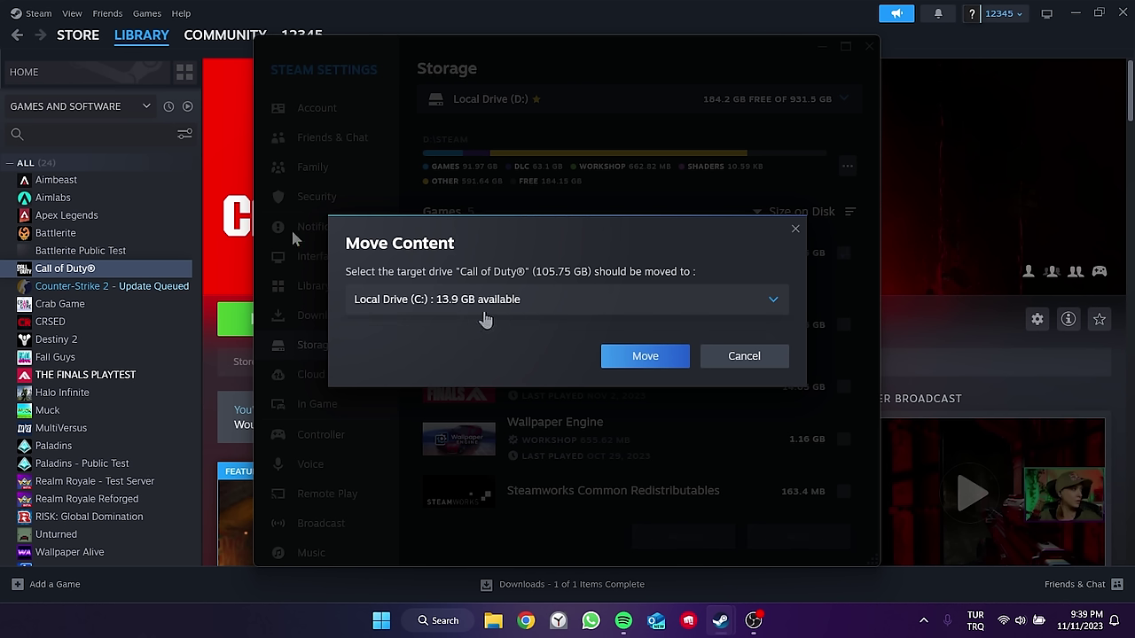
left_click(743, 355)
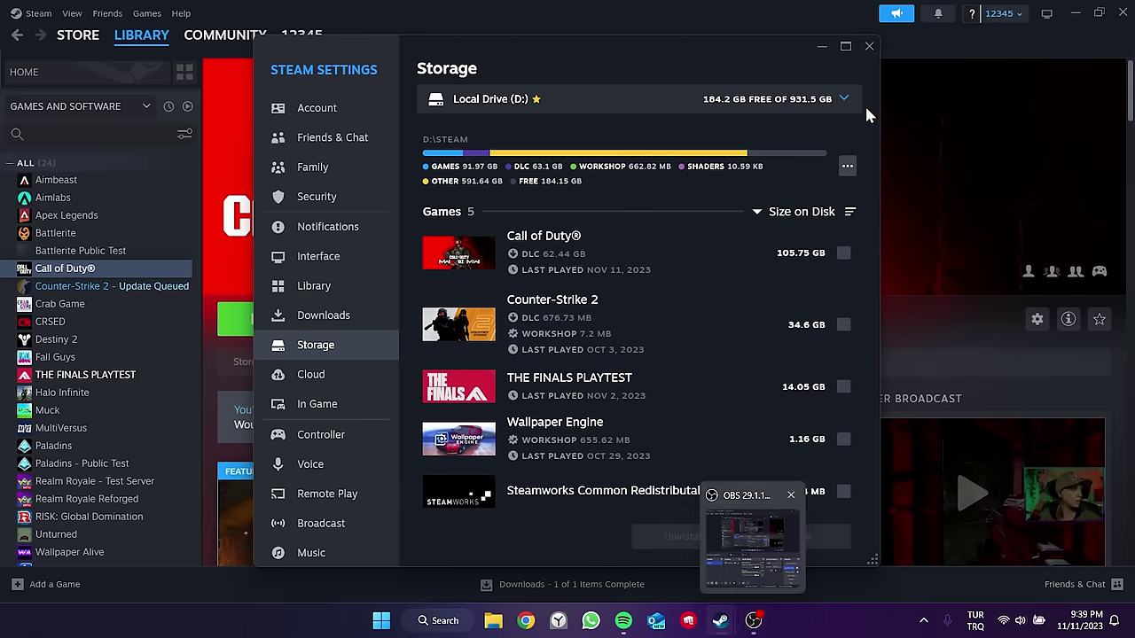
left_click(870, 46)
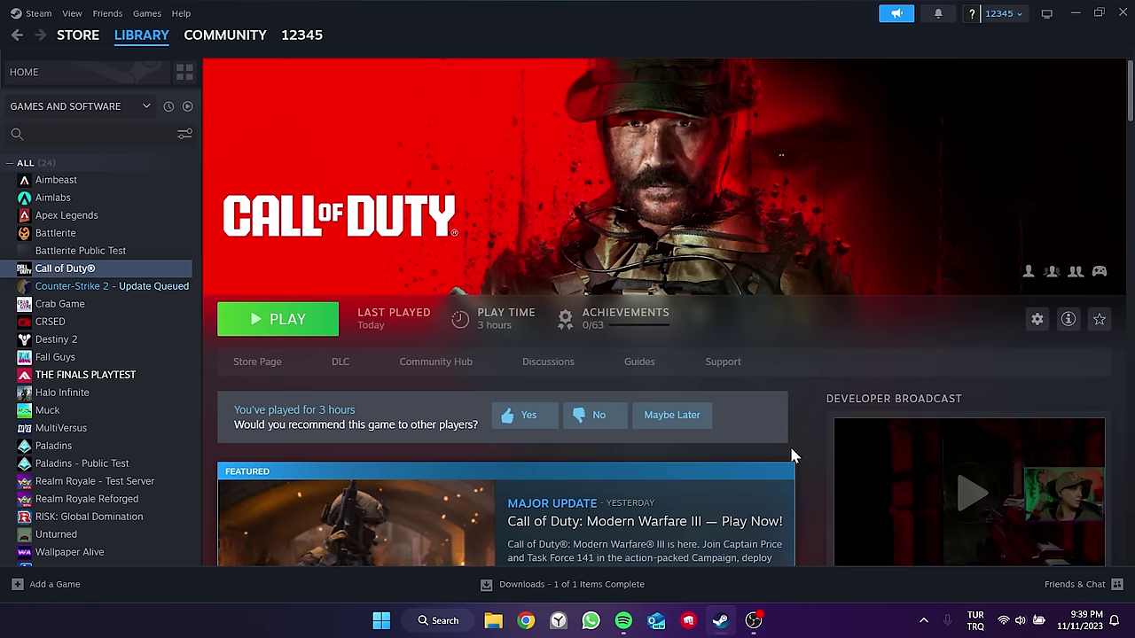
right_click(81, 270)
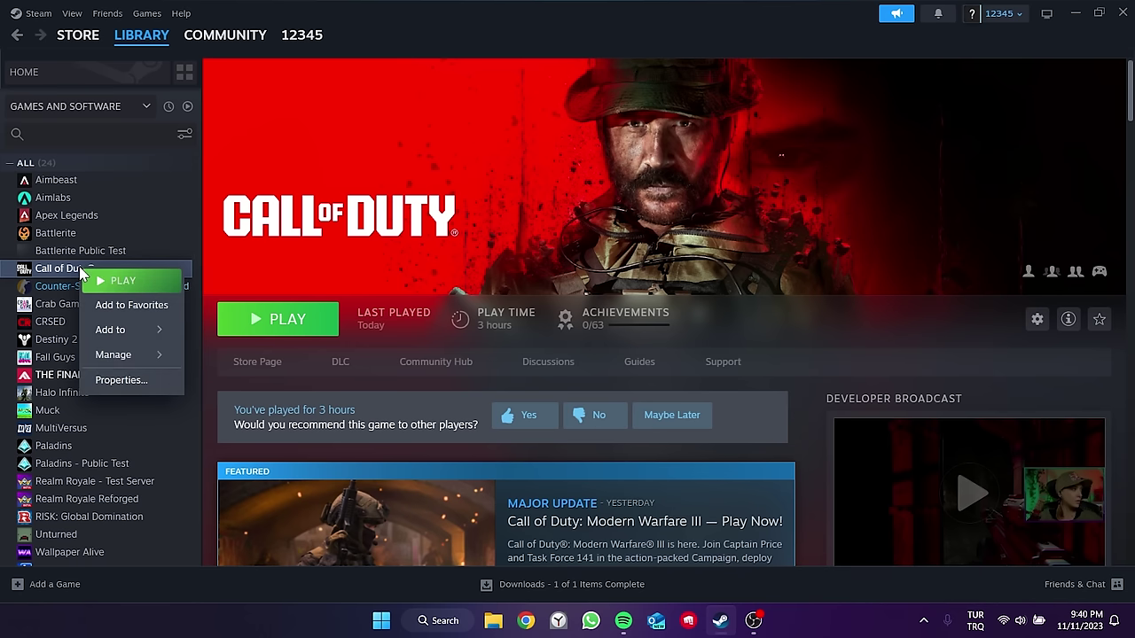
mouse_move(115, 355)
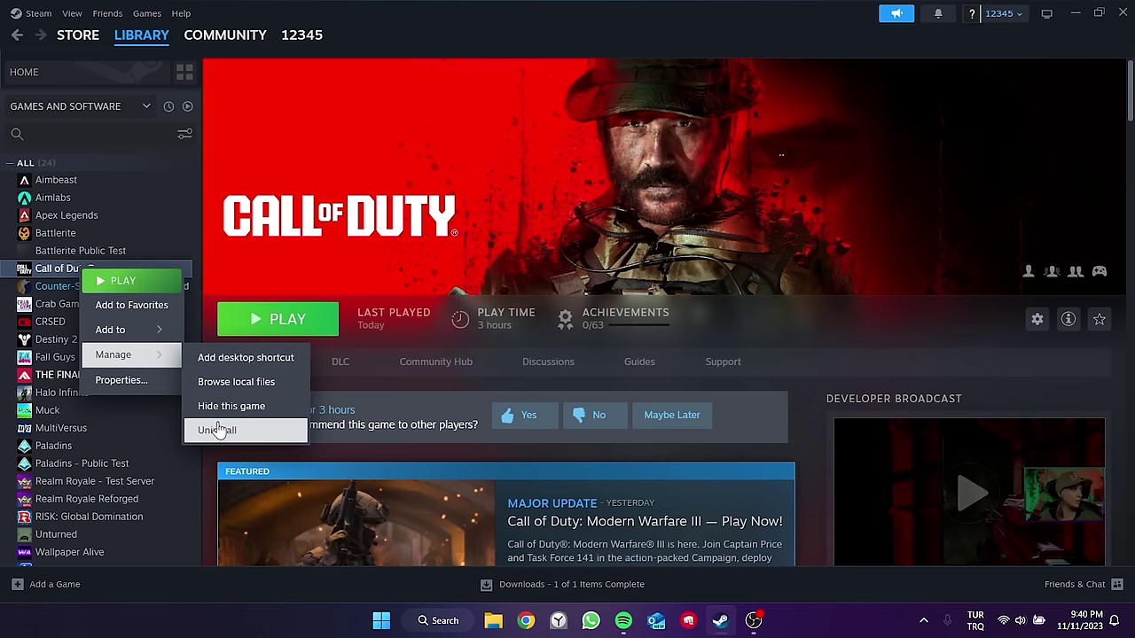
left_click(703, 341)
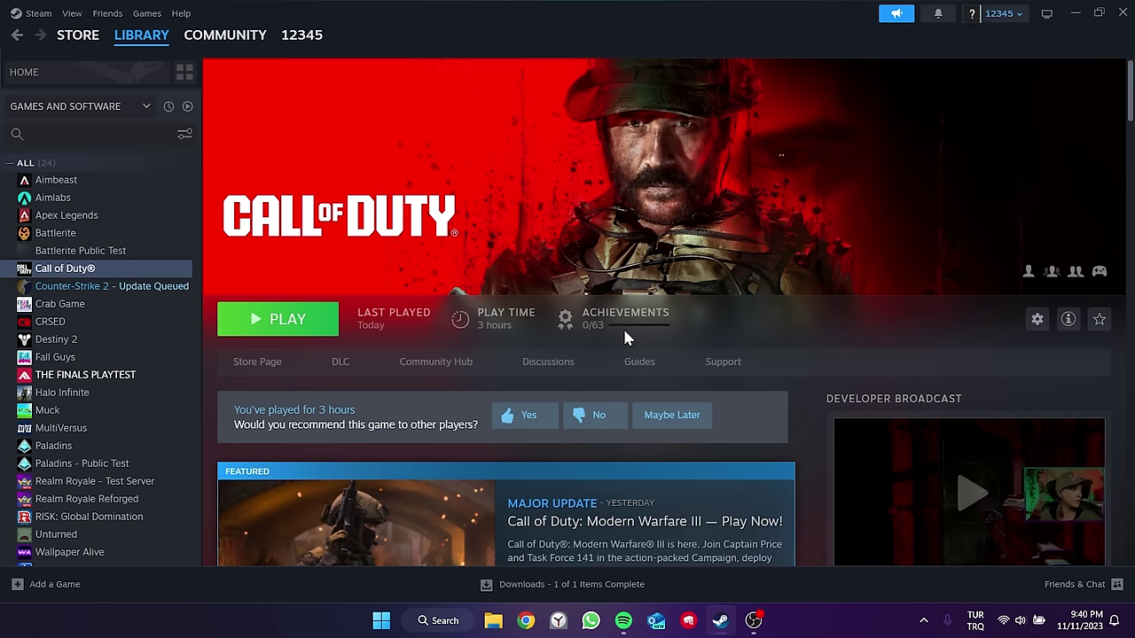